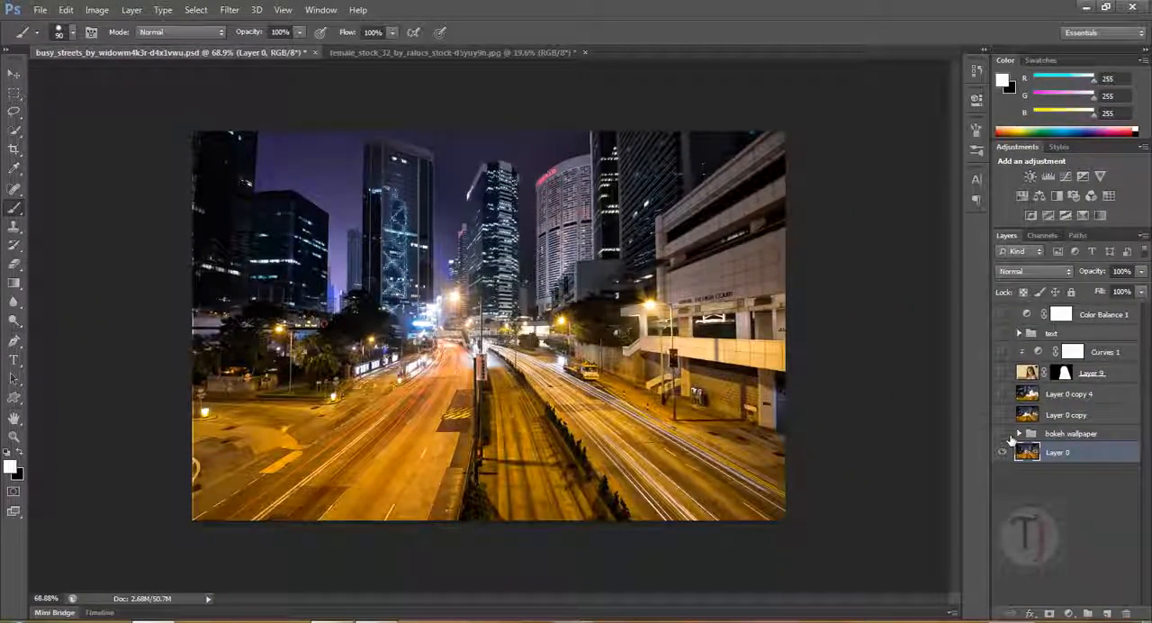
# - Preview the bokeh wallpaper group and the Layer 0 copy layer one after the other, hiding each again
pyautogui.click(1003, 434)
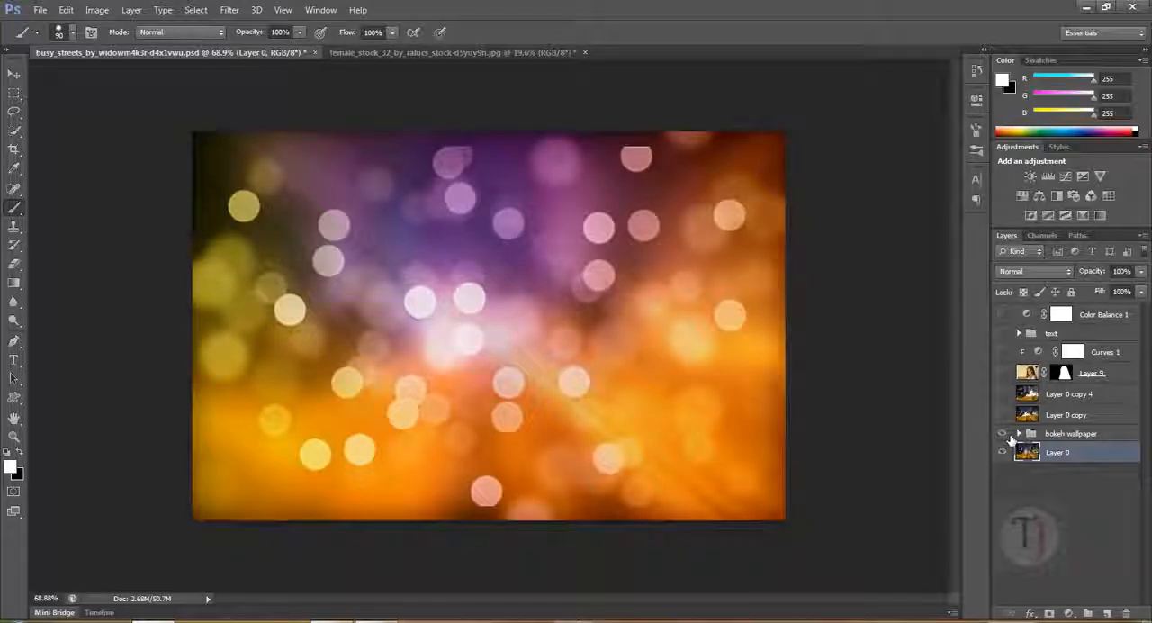
pyautogui.click(1004, 434)
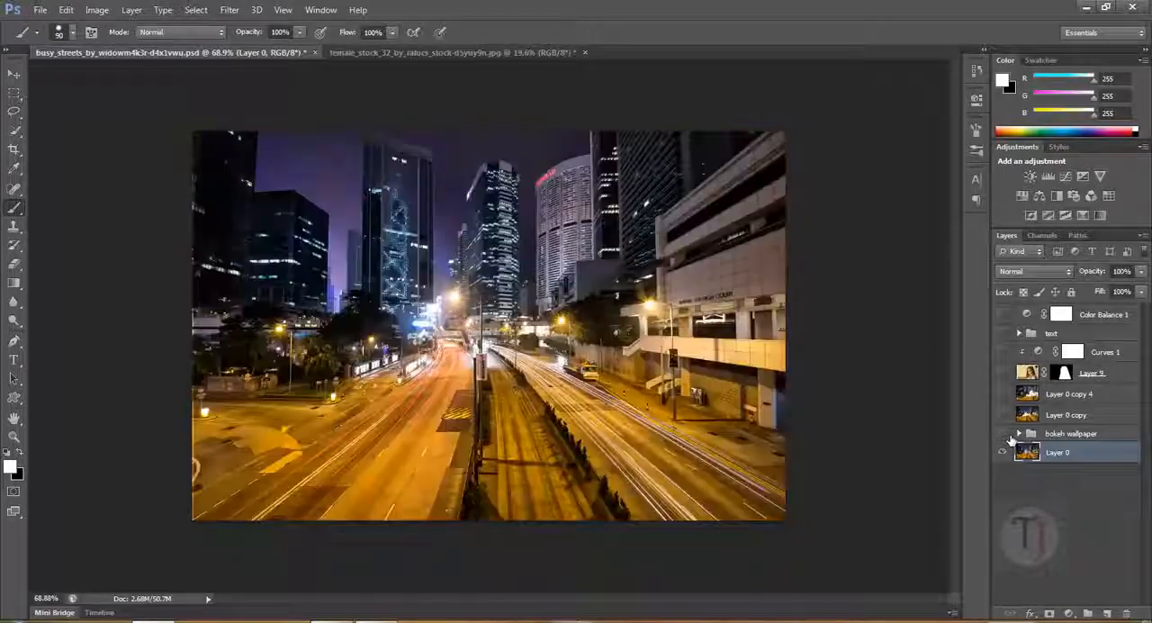
pyautogui.click(1002, 415)
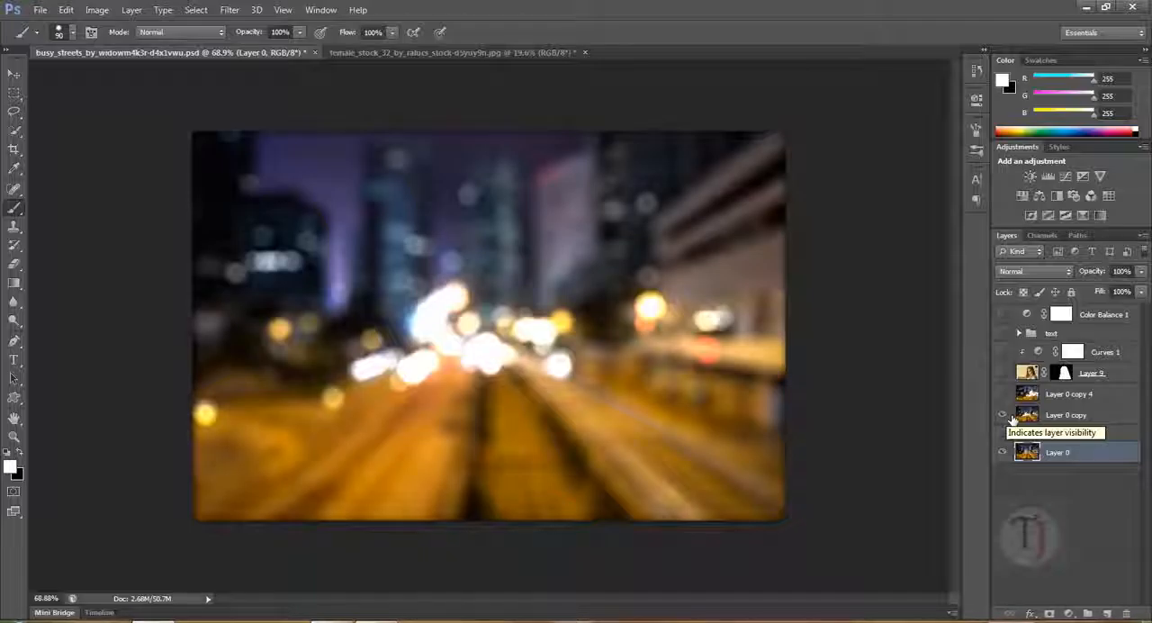
pyautogui.click(1004, 414)
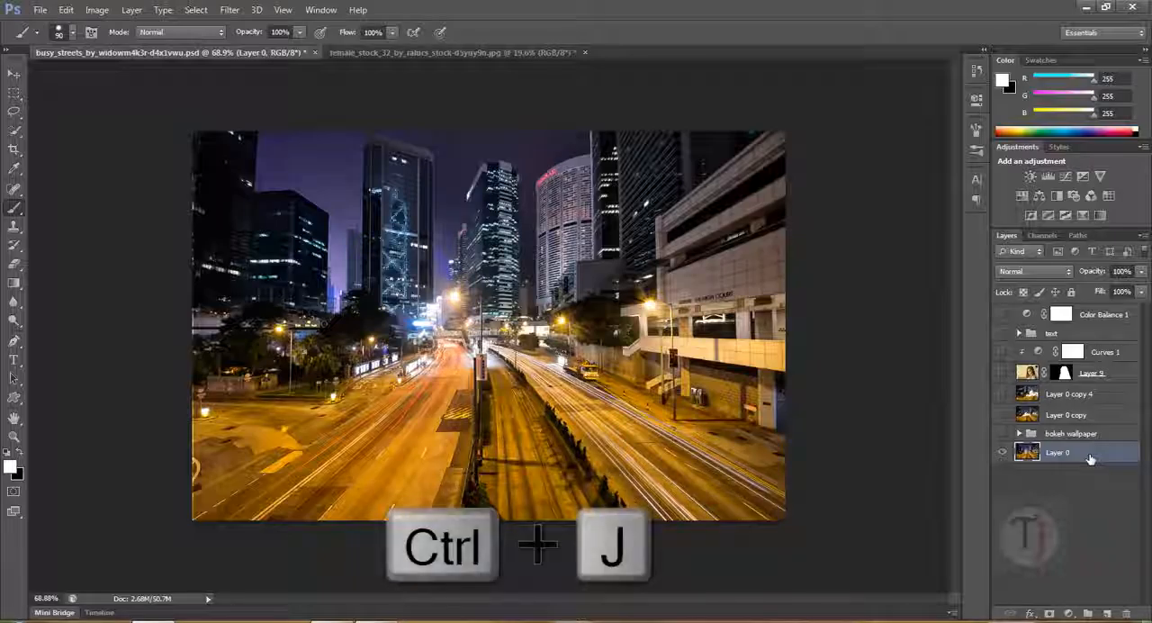
# - Duplicate Layer 0 and convert the duplicate to a Smart Object
pyautogui.hotkey('ctrl', 'j')
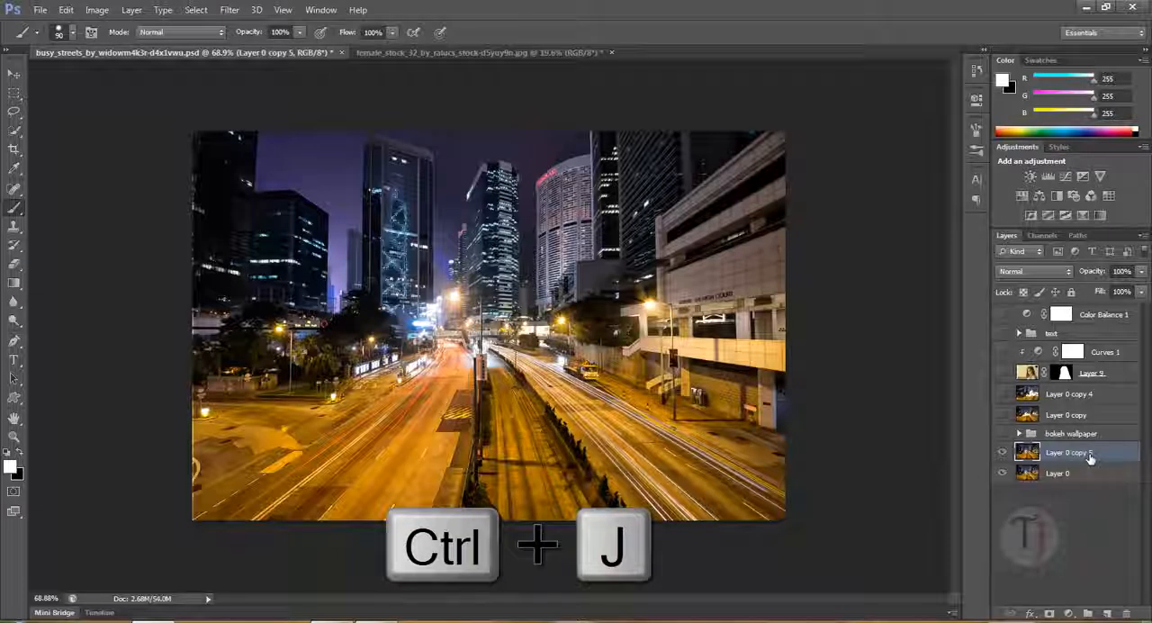
pyautogui.rightClick(1090, 458)
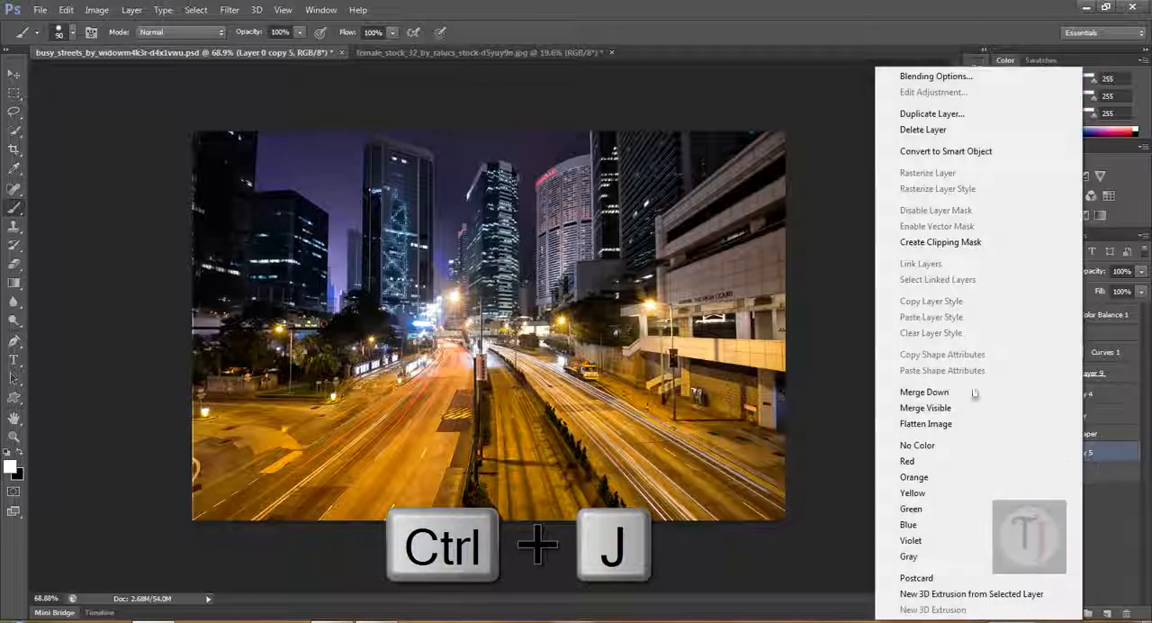
pyautogui.click(958, 158)
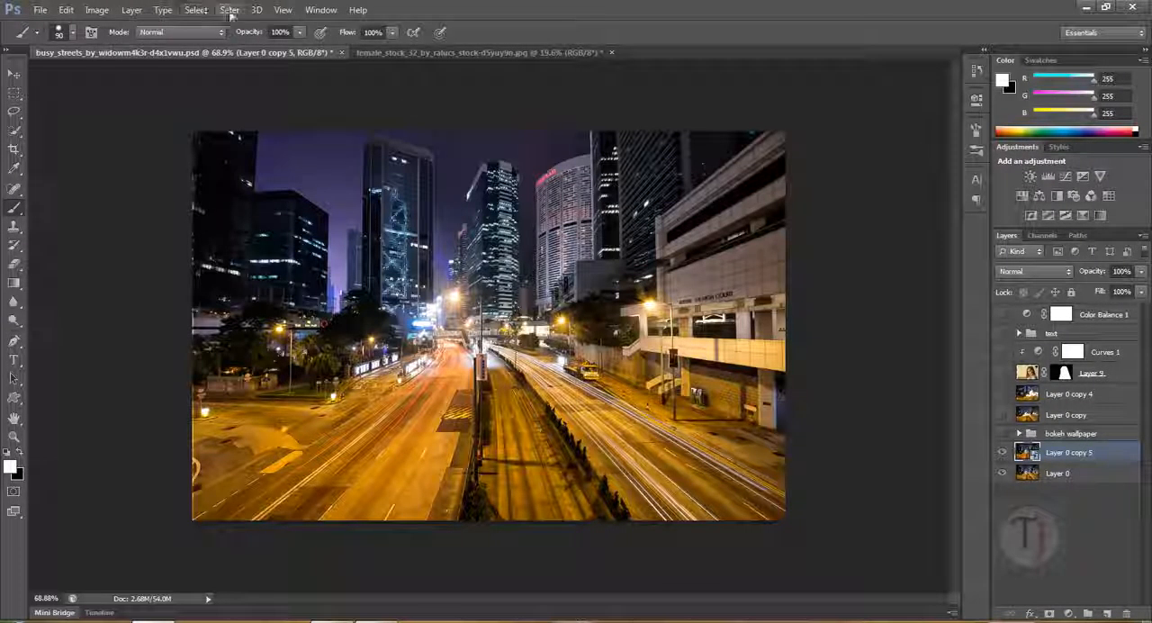
# - Apply a Gaussian Blur with a radius of 41.5 pixels to the Smart Object copy of the street photo
pyautogui.click(230, 10)
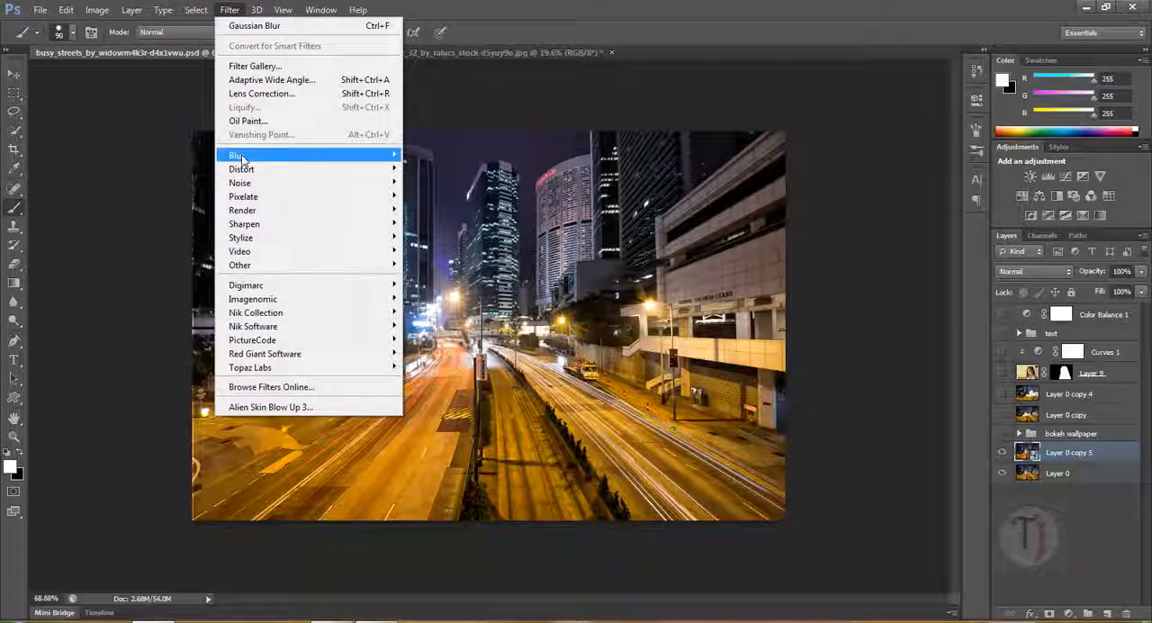
pyautogui.moveTo(241, 155)
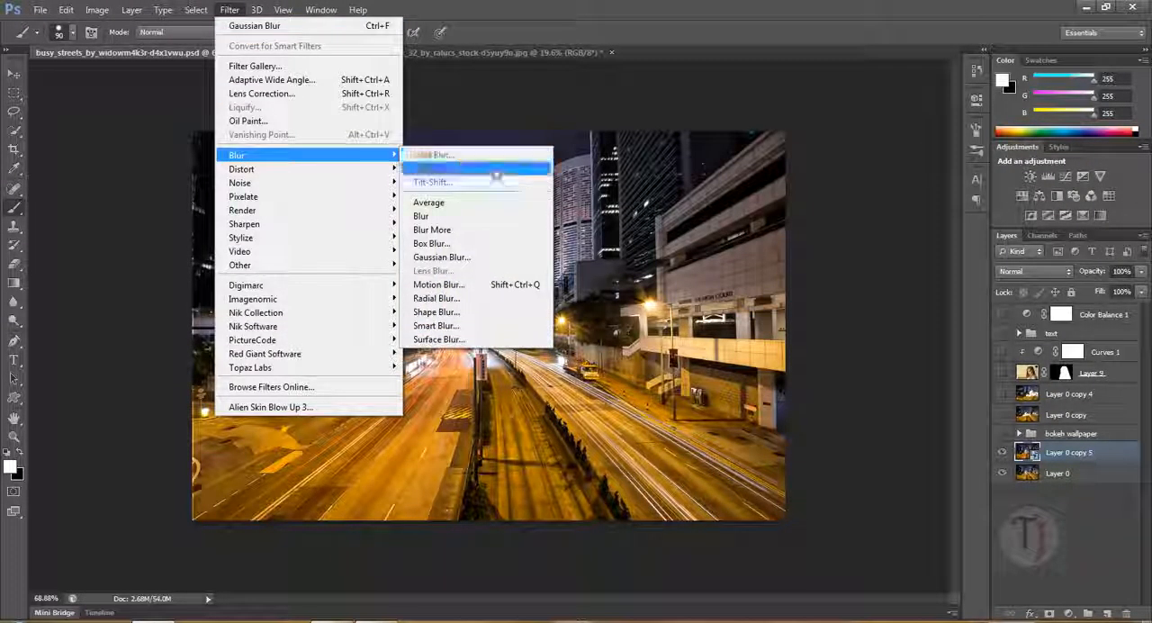
pyautogui.click(469, 259)
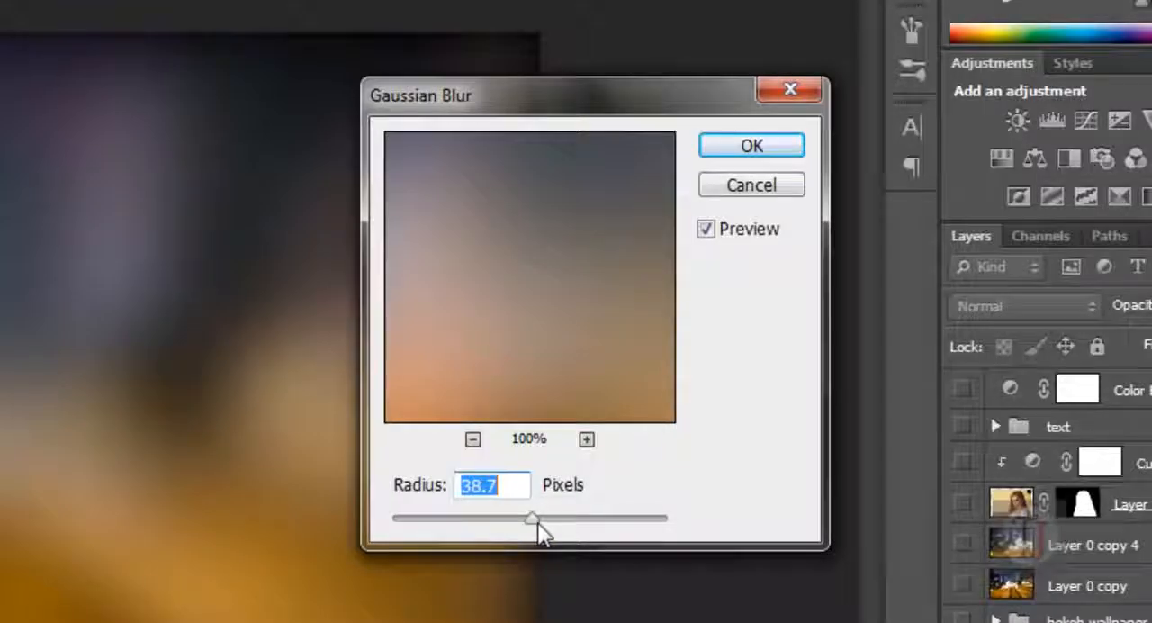
pyautogui.moveTo(532, 522); pyautogui.dragTo(535, 519)
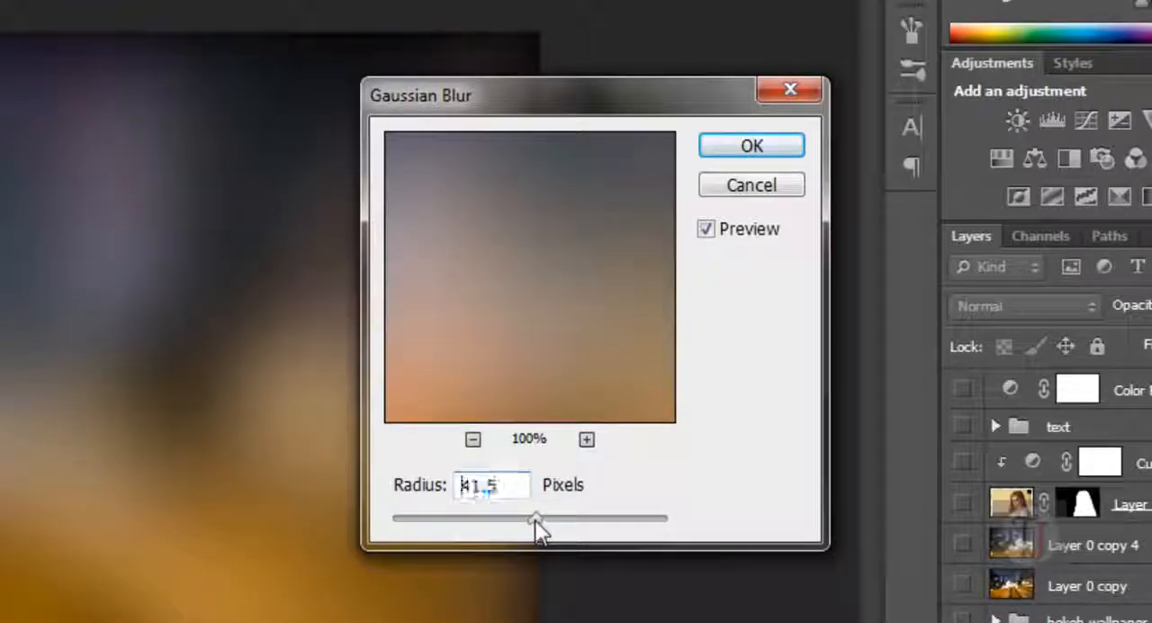
pyautogui.click(748, 149)
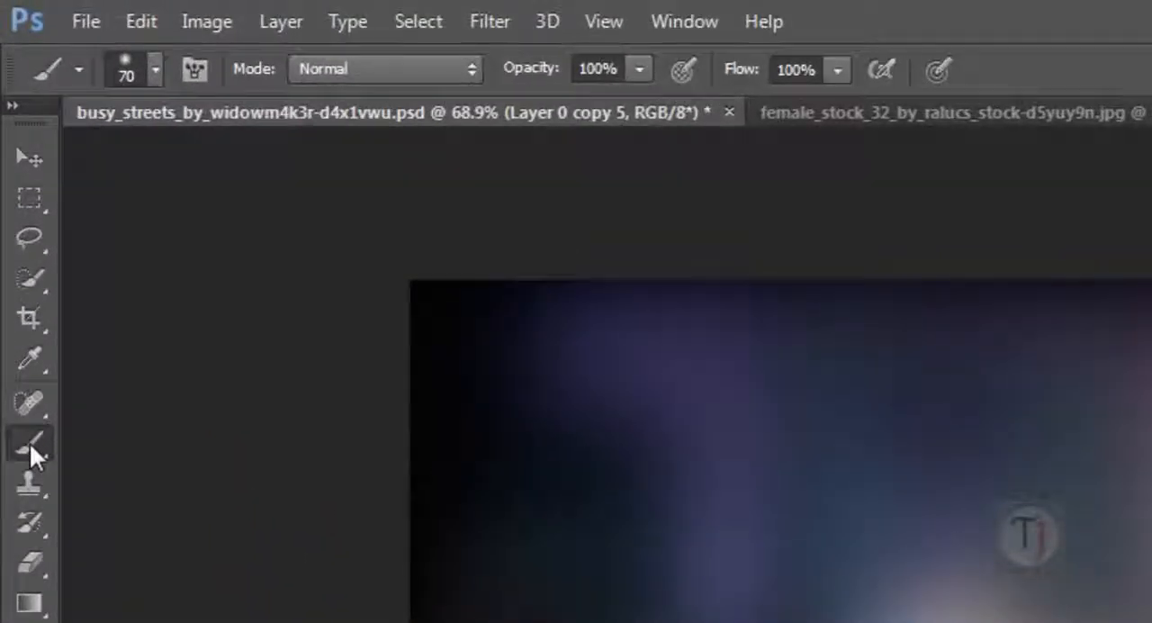
pyautogui.click(146, 80)
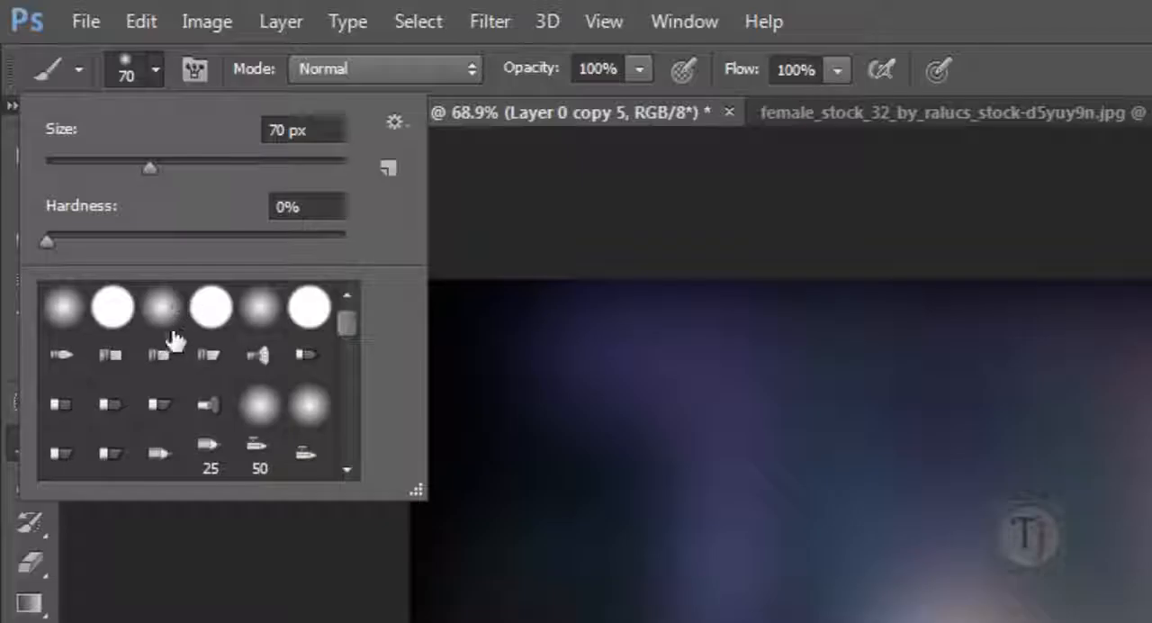
pyautogui.click(532, 172)
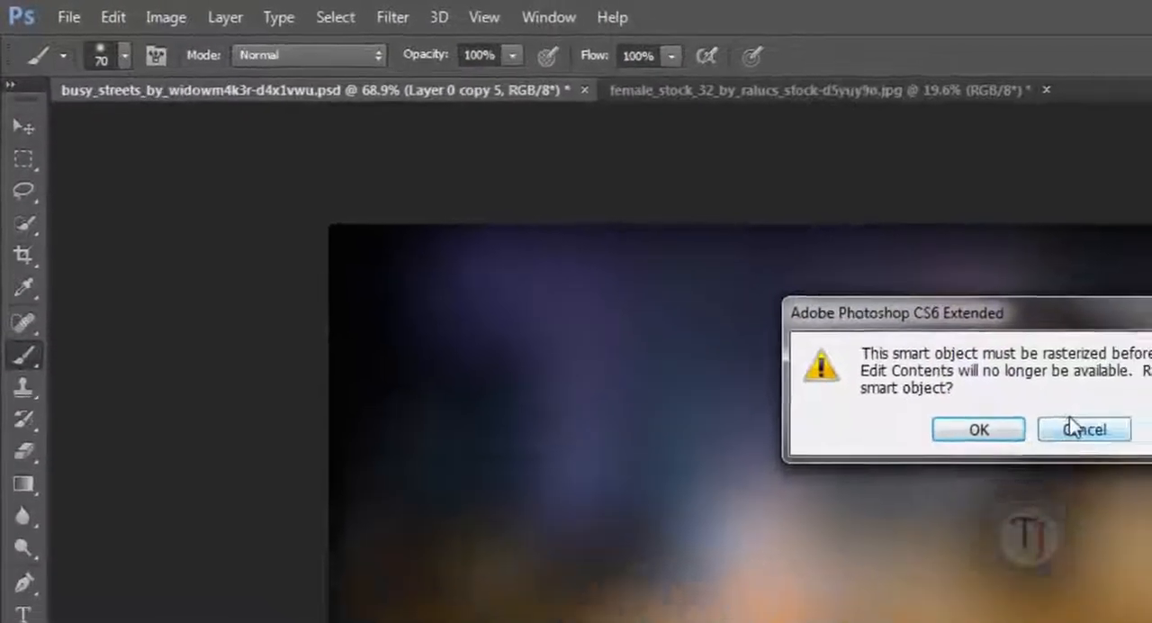
pyautogui.click(1151, 503)
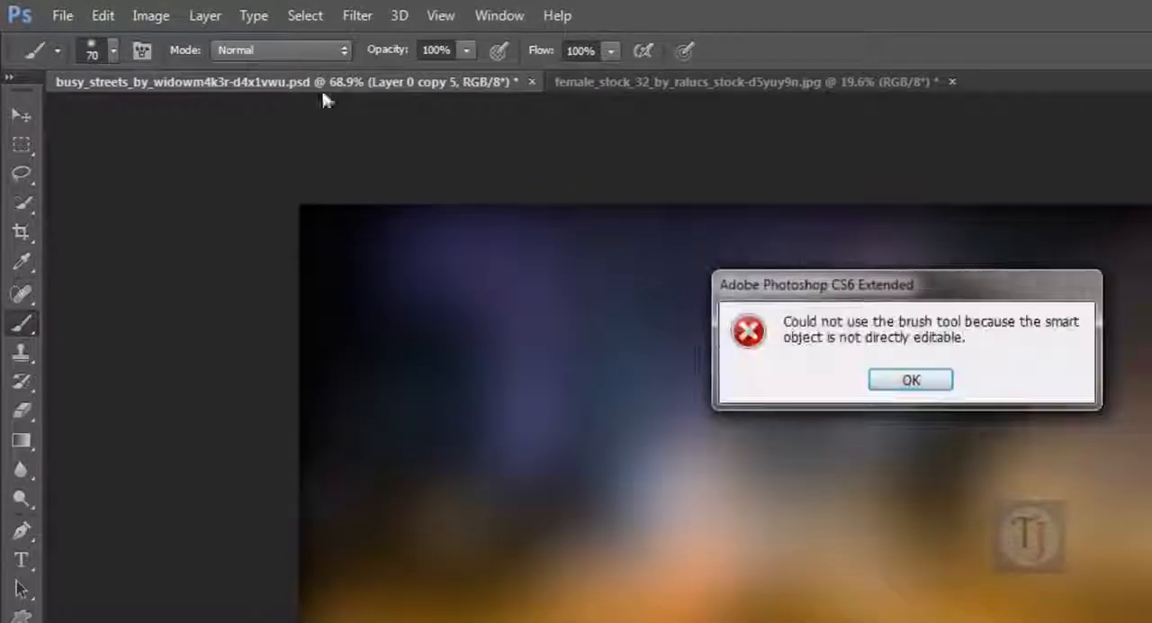
pyautogui.click(938, 385)
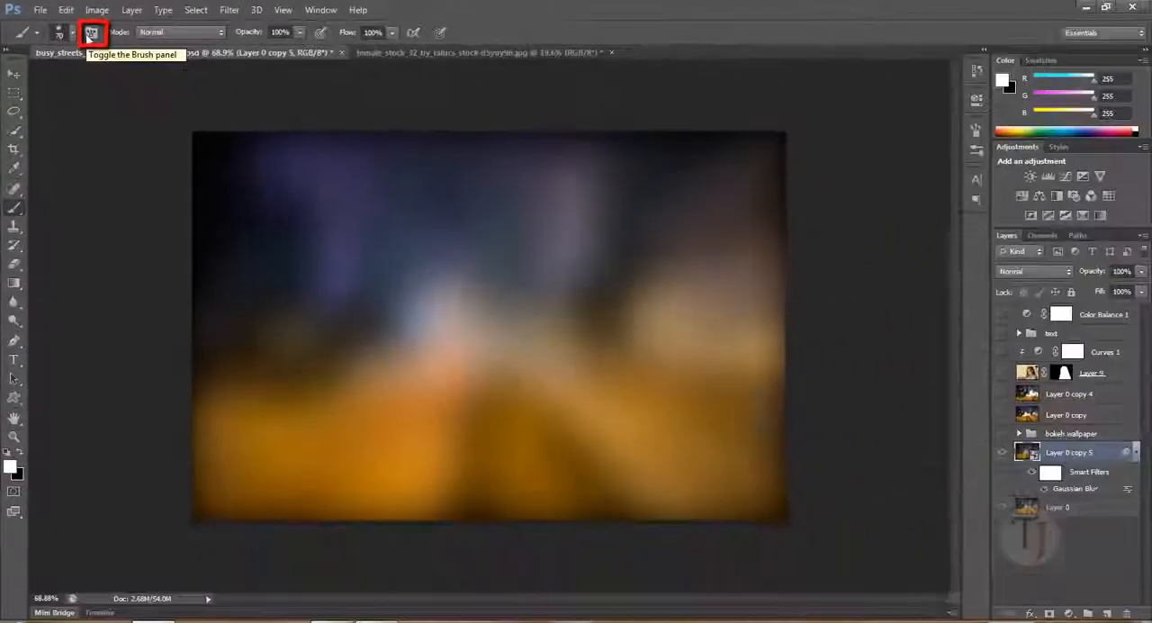
# - Set the brush tip to 100% hardness and 151% spacing in the brush tip shape settings
pyautogui.click(90, 33)
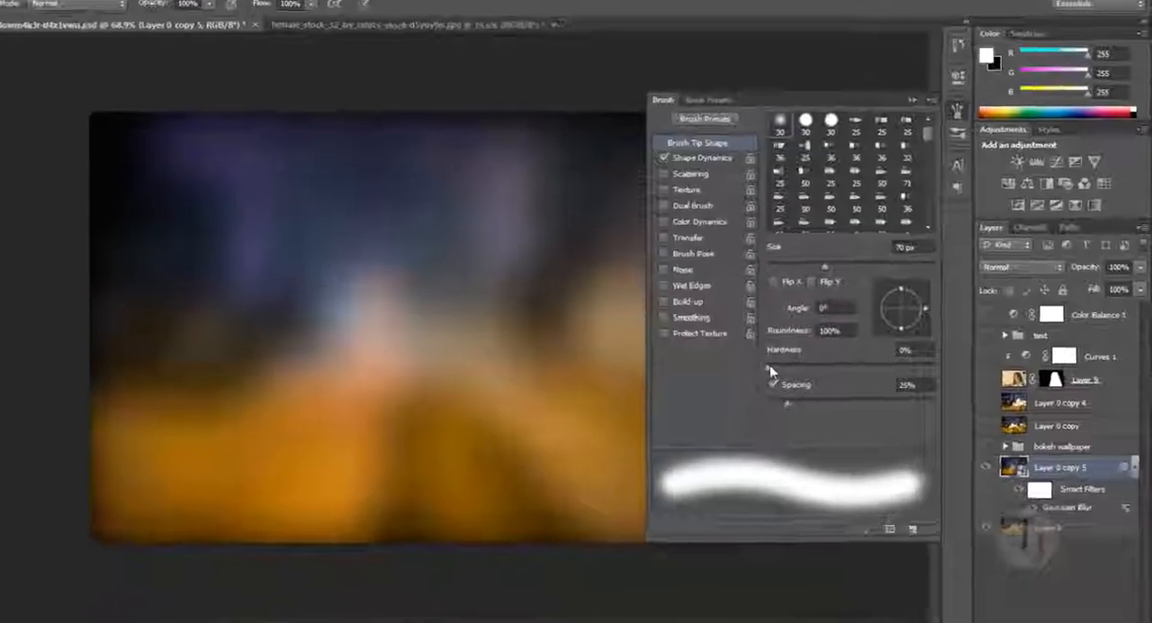
pyautogui.moveTo(806, 363); pyautogui.dragTo(1050, 351)
pyautogui.moveTo(692, 427); pyautogui.dragTo(797, 427)
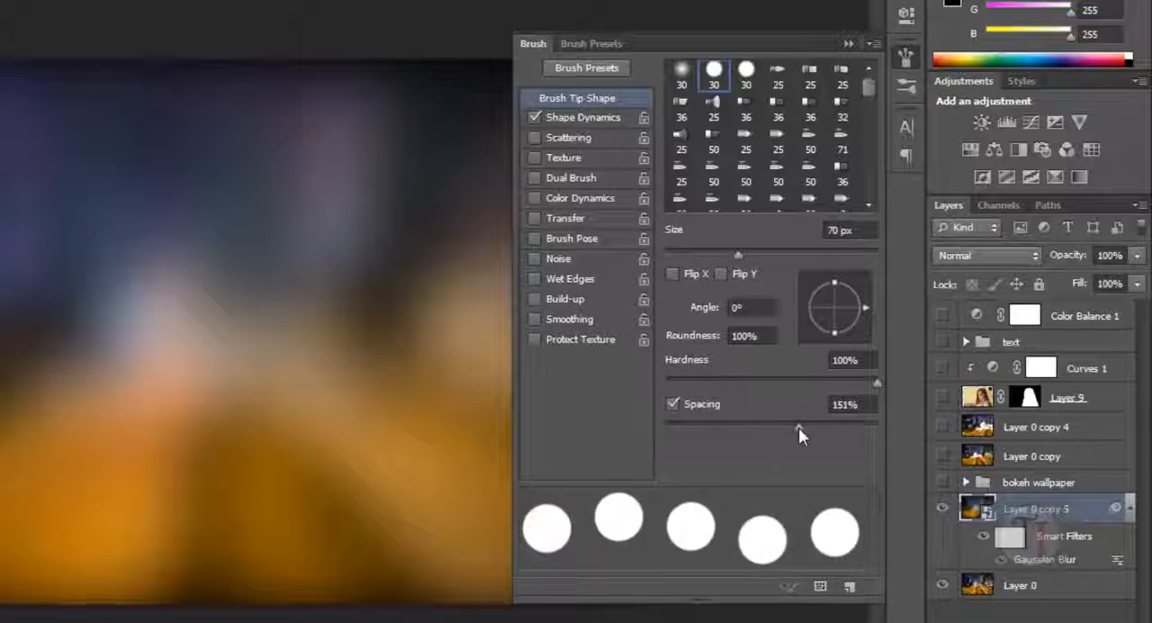
# - Enable Scattering for the brush with Scatter at 919% and Count at 2
pyautogui.click(555, 144)
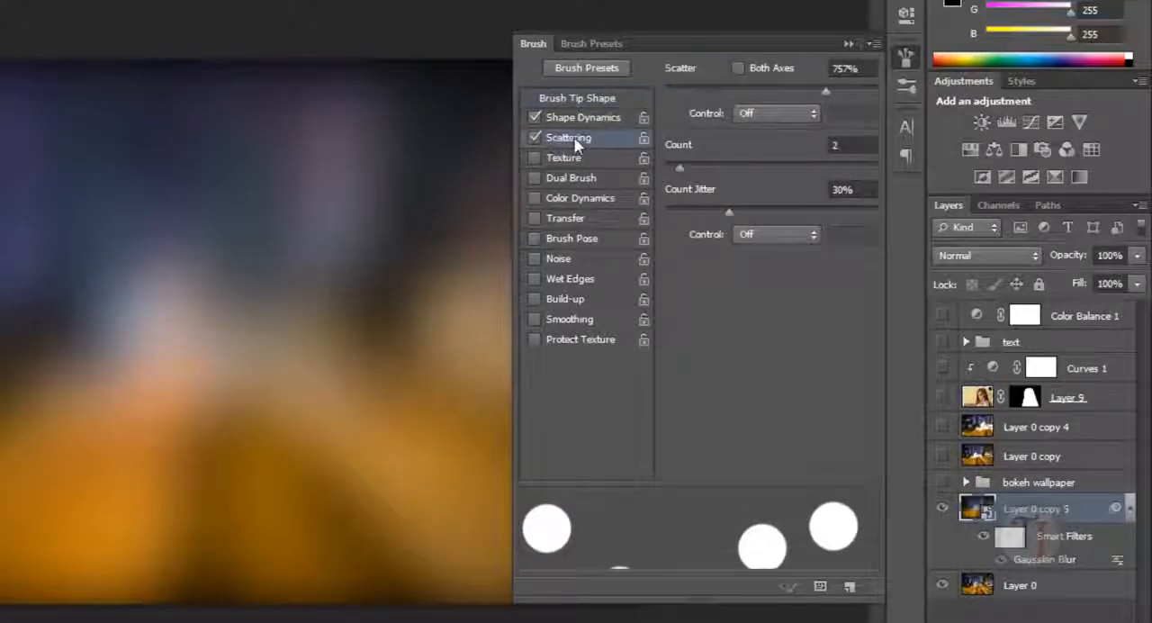
pyautogui.moveTo(830, 92)
pyautogui.mouseDown()
pyautogui.moveTo(772, 96)
pyautogui.moveTo(891, 92)
pyautogui.mouseUp()
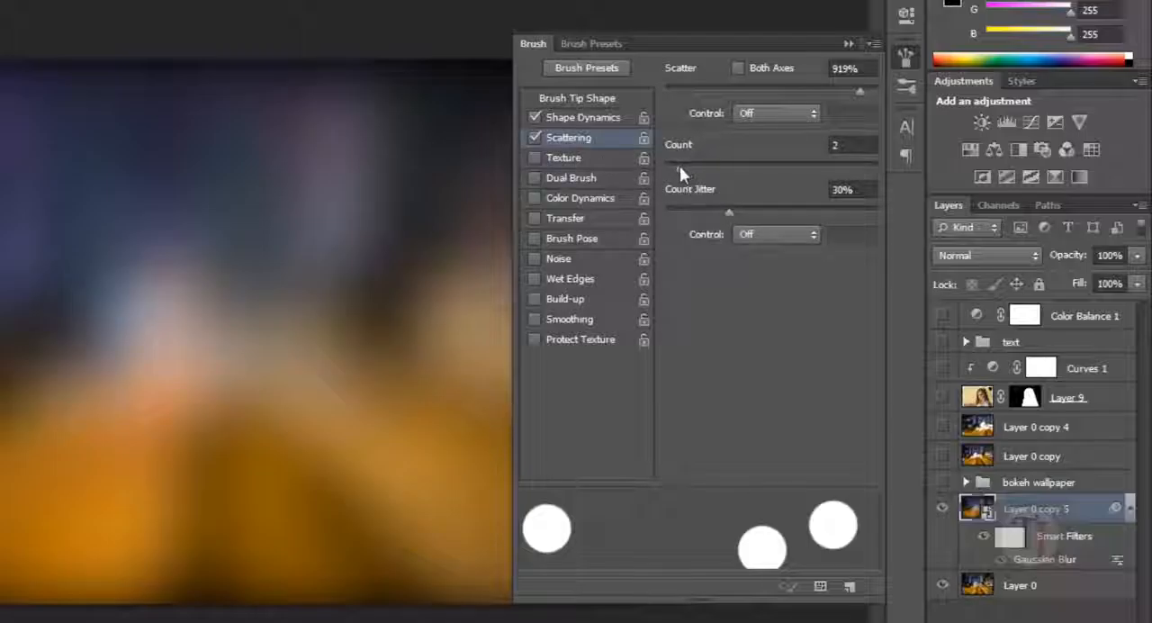
pyautogui.moveTo(682, 165); pyautogui.dragTo(678, 168)
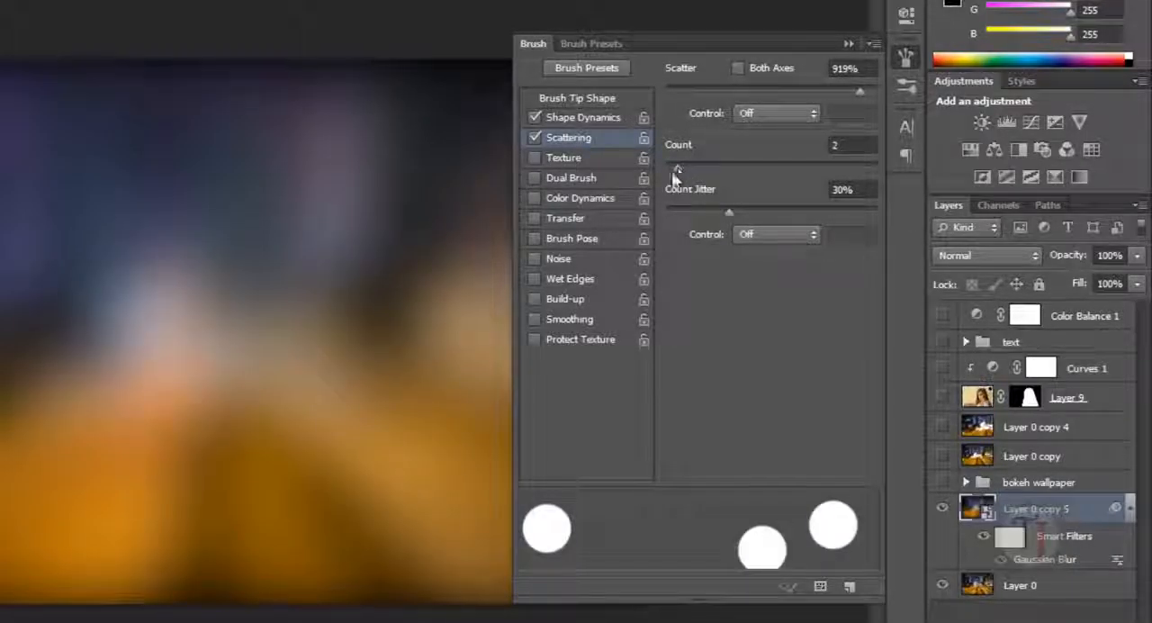
# - Enable Transfer for the brush, set Flow Jitter to 0%, and collapse the brush settings
pyautogui.click(535, 218)
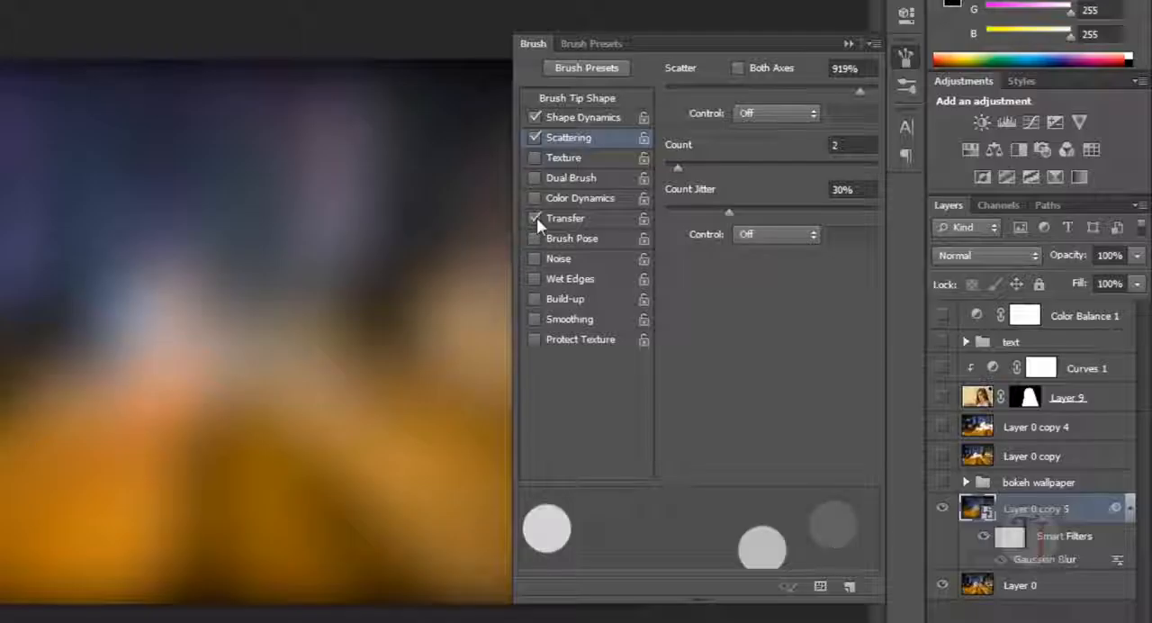
pyautogui.click(565, 218)
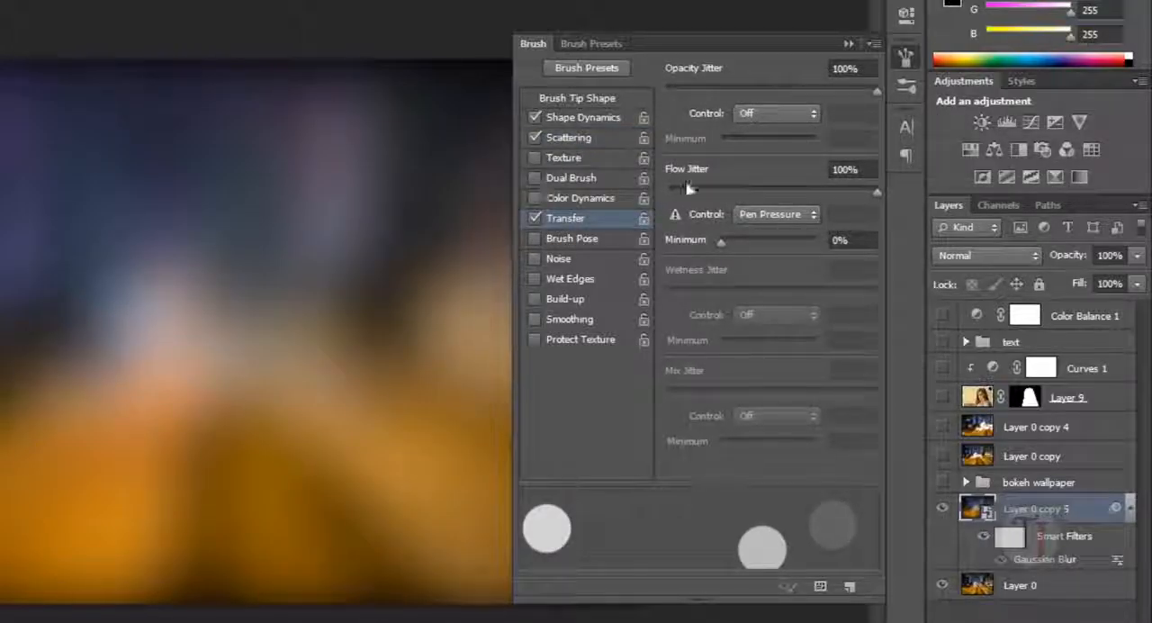
pyautogui.moveTo(694, 193); pyautogui.dragTo(623, 189)
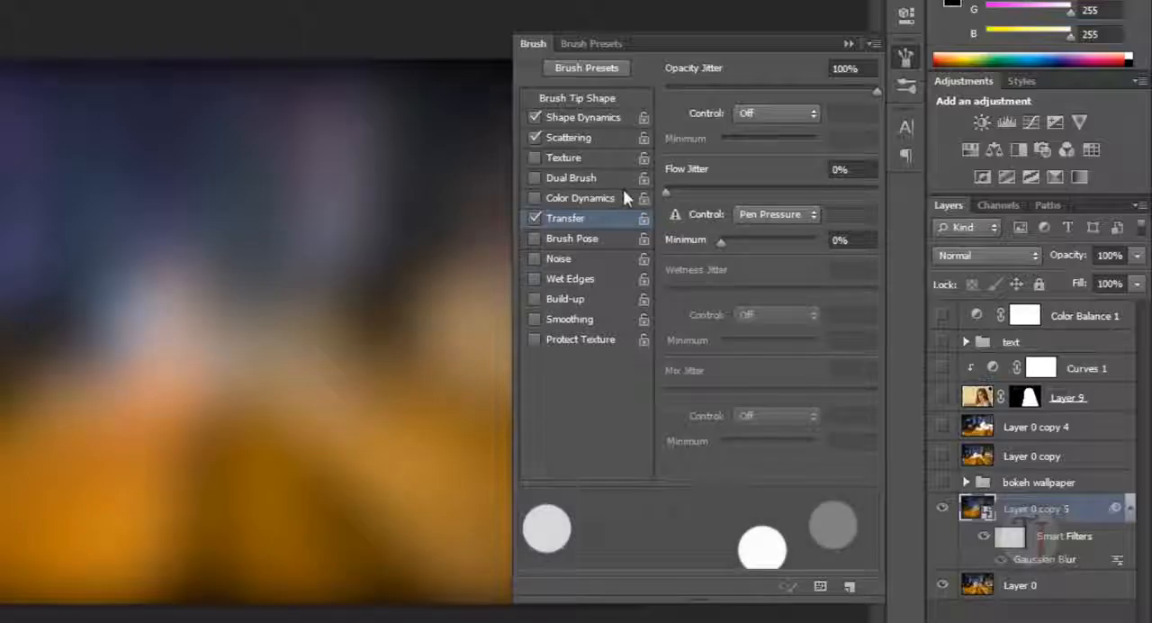
pyautogui.click(848, 44)
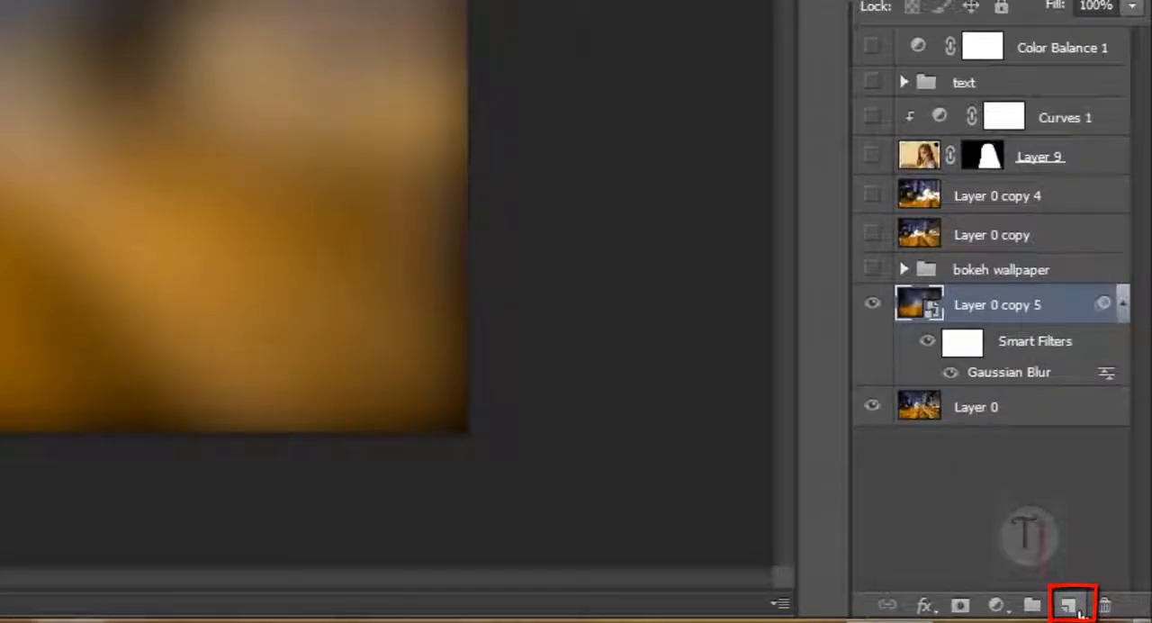
# - Create a new layer above the blurred copy and paint scattered white dots across the whole image
pyautogui.click(1080, 612)
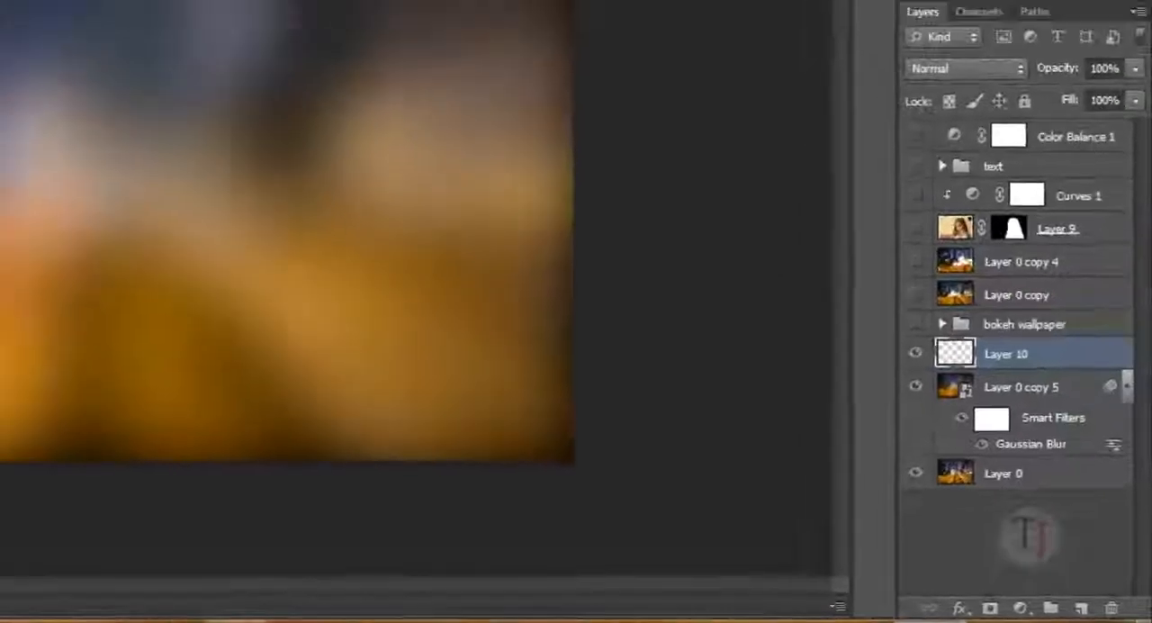
pyautogui.moveTo(193, 270)
pyautogui.mouseDown()
pyautogui.moveTo(380, 236)
pyautogui.moveTo(486, 324)
pyautogui.moveTo(324, 456)
pyautogui.moveTo(725, 405)
pyautogui.mouseUp()
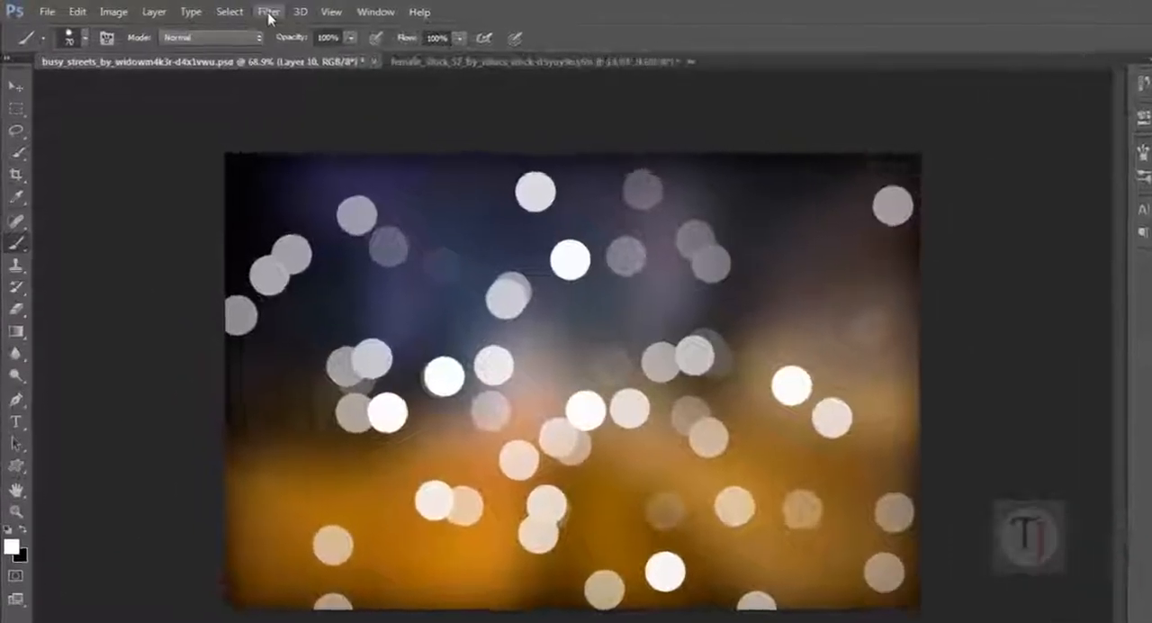
# - Apply a Gaussian Blur with a radius of 38.7 pixels to the layer of painted dots
pyautogui.click(268, 13)
pyautogui.moveTo(288, 182)
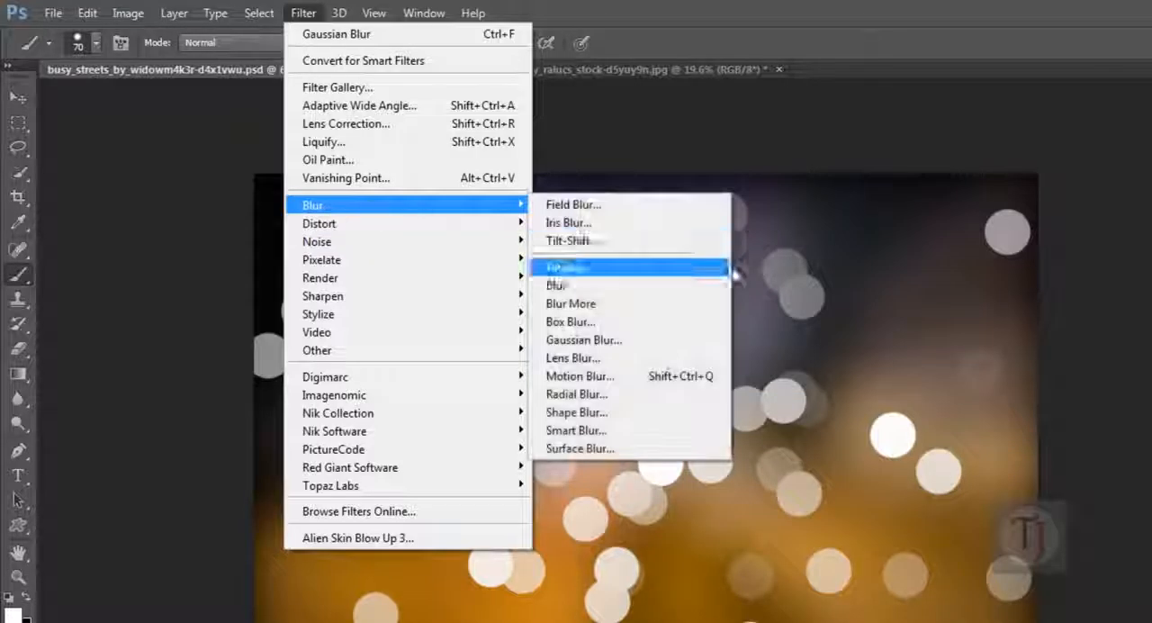
pyautogui.click(666, 345)
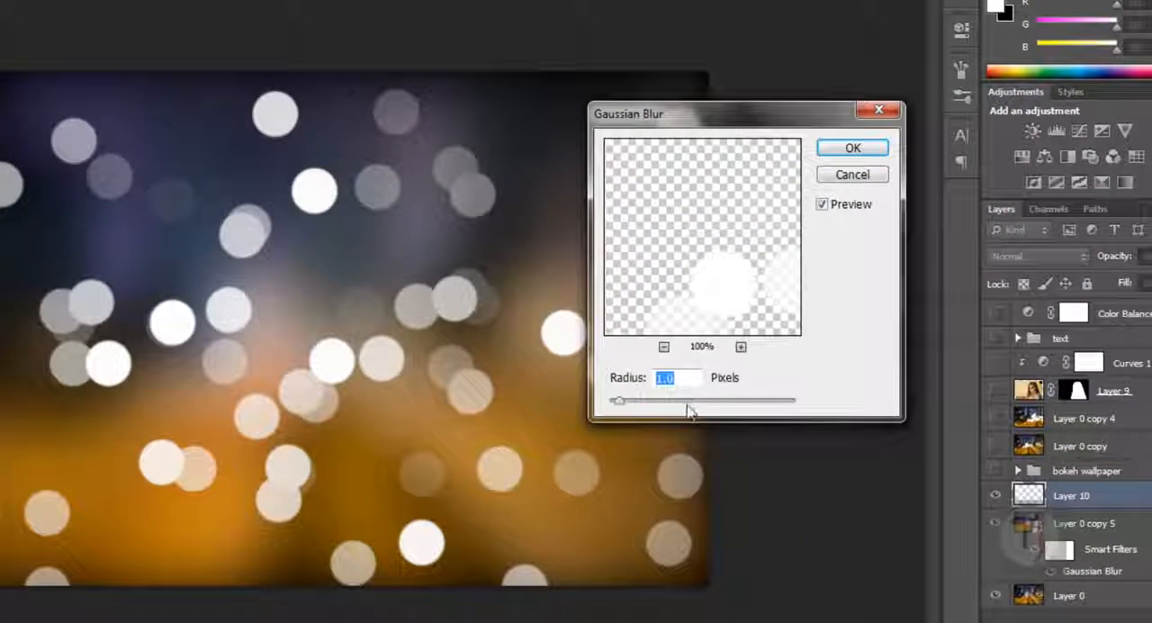
pyautogui.moveTo(689, 410)
pyautogui.mouseDown()
pyautogui.moveTo(726, 406)
pyautogui.moveTo(697, 408)
pyautogui.moveTo(706, 409)
pyautogui.mouseUp()
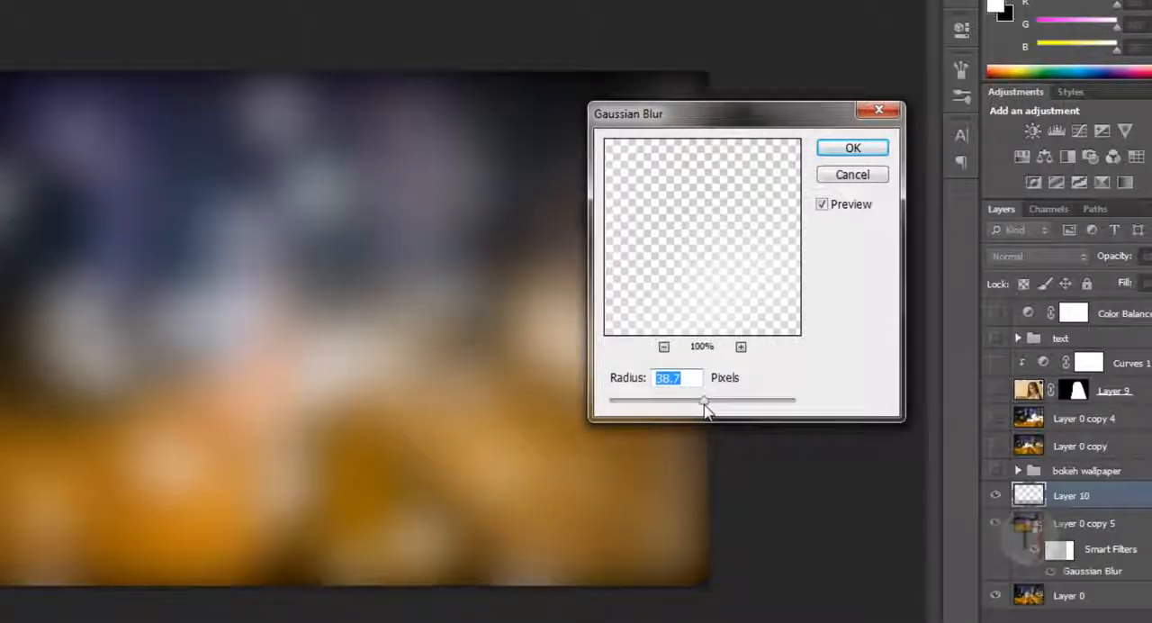
pyautogui.click(849, 150)
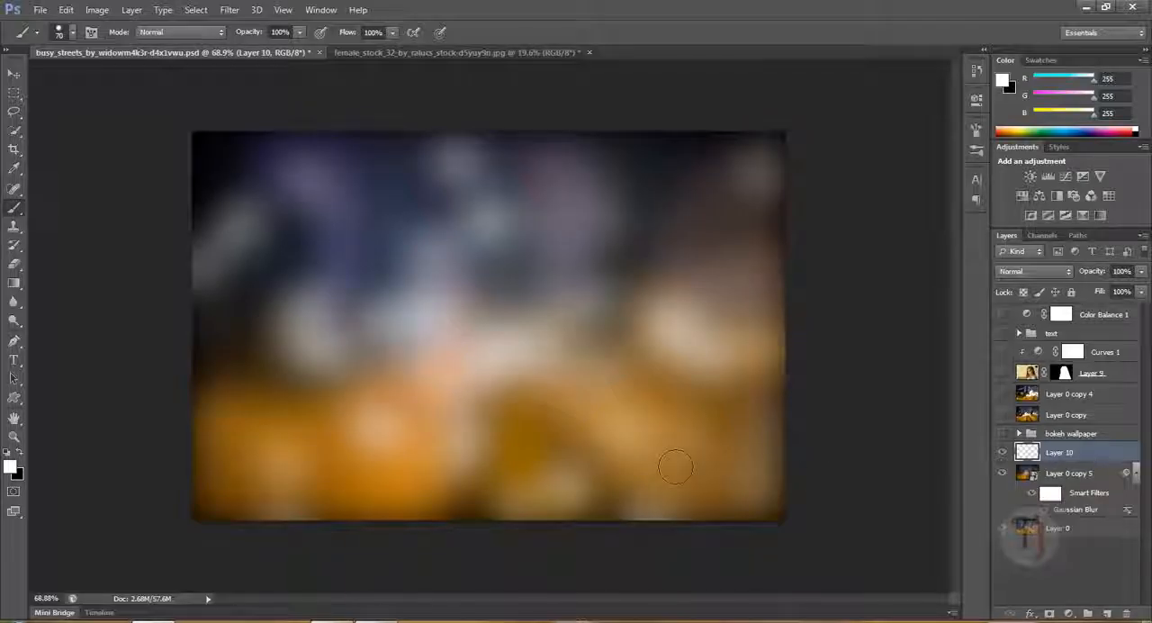
# - Add another new layer above Layer 10 and paint a second set of scattered white dots over the image
pyautogui.click(1107, 613)
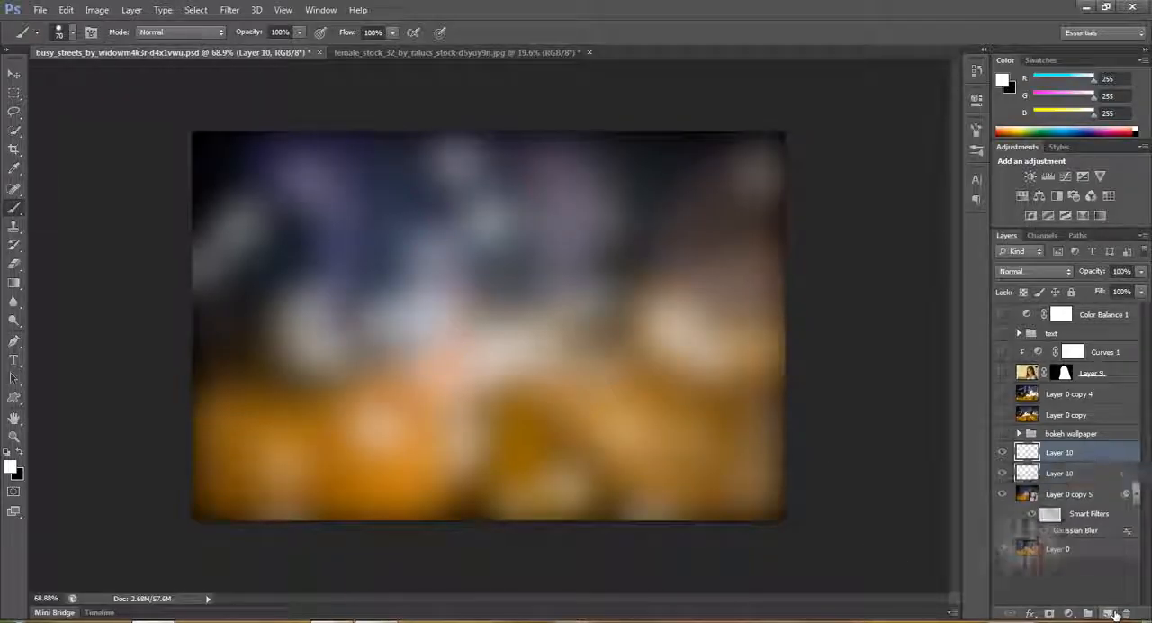
pyautogui.moveTo(261, 209)
pyautogui.mouseDown()
pyautogui.moveTo(360, 297)
pyautogui.moveTo(741, 231)
pyautogui.moveTo(630, 324)
pyautogui.moveTo(558, 360)
pyautogui.mouseUp()
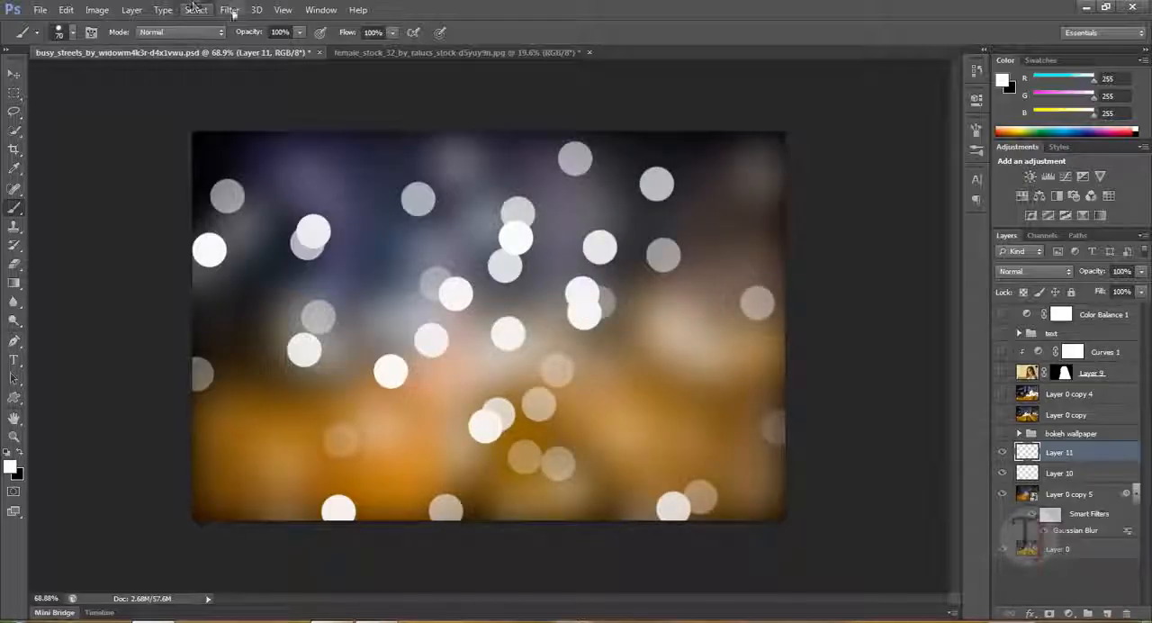
# - Apply a Gaussian Blur with a radius of 52.1 pixels to Layer 11 and set its blending mode to Overlay
pyautogui.click(231, 10)
pyautogui.moveTo(270, 155)
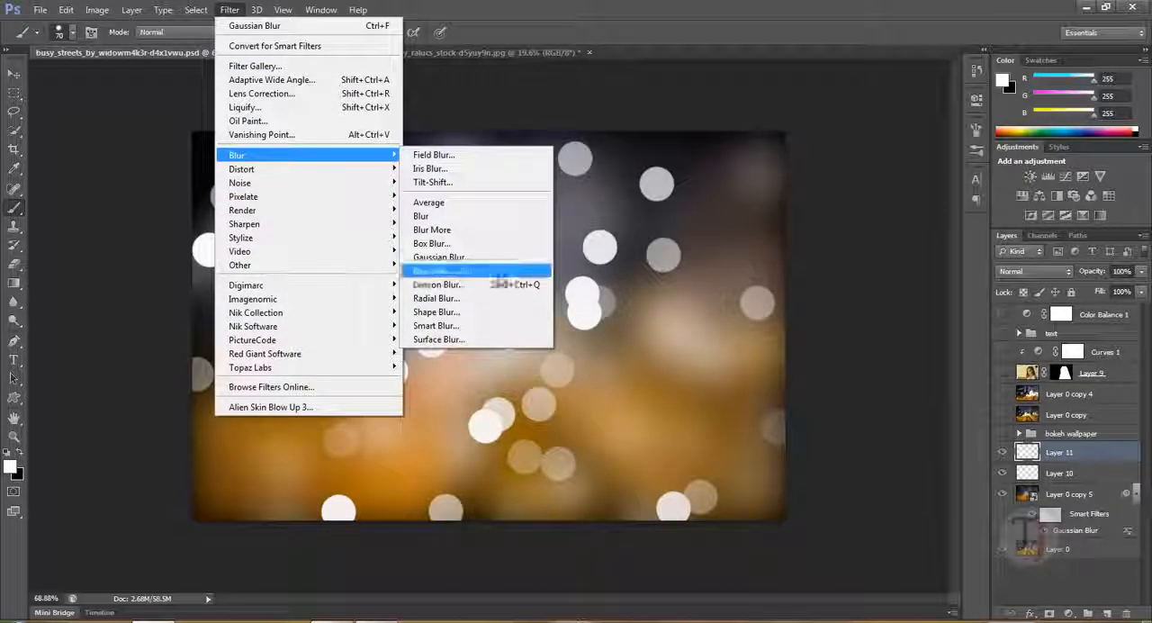
pyautogui.click(496, 257)
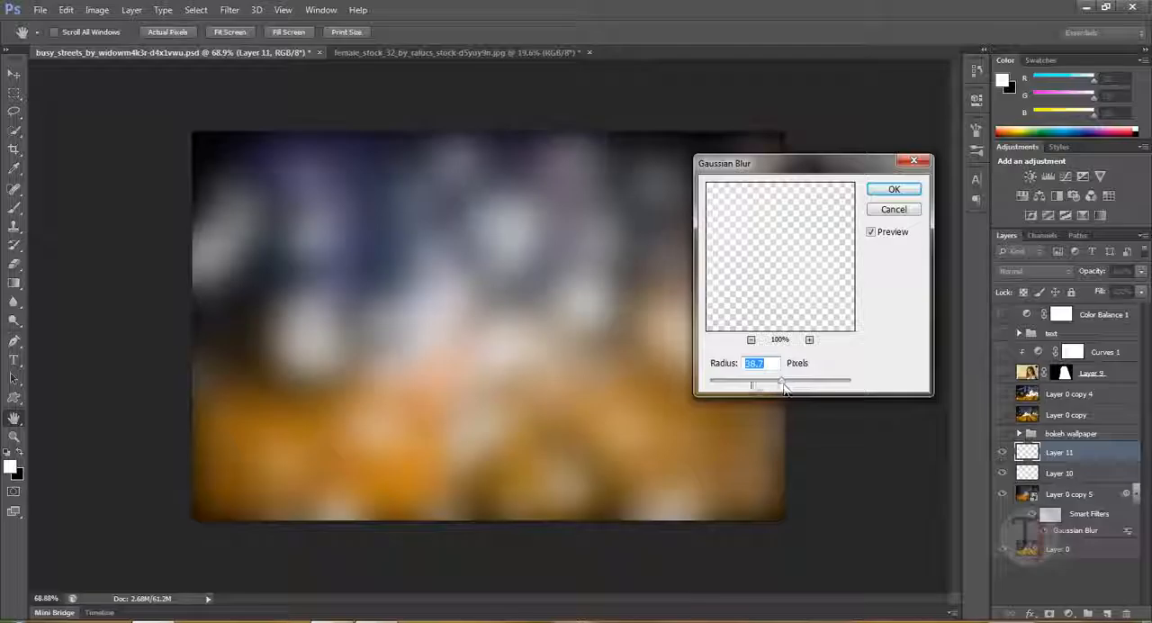
pyautogui.moveTo(783, 385)
pyautogui.mouseDown()
pyautogui.moveTo(757, 385)
pyautogui.moveTo(789, 383)
pyautogui.mouseUp()
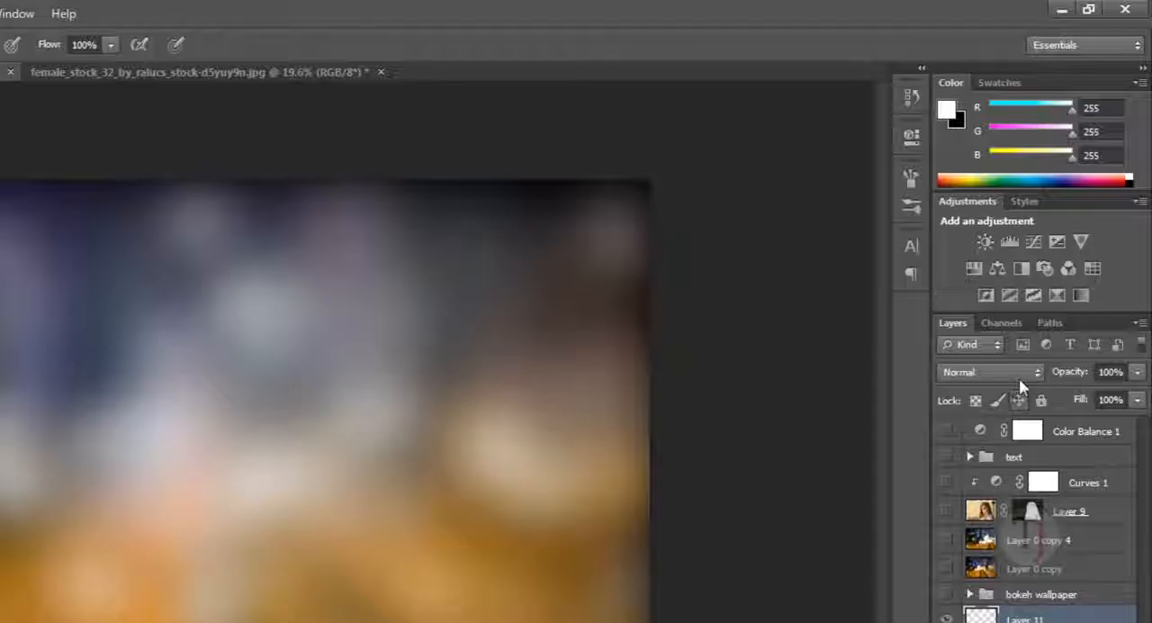
pyautogui.click(990, 370)
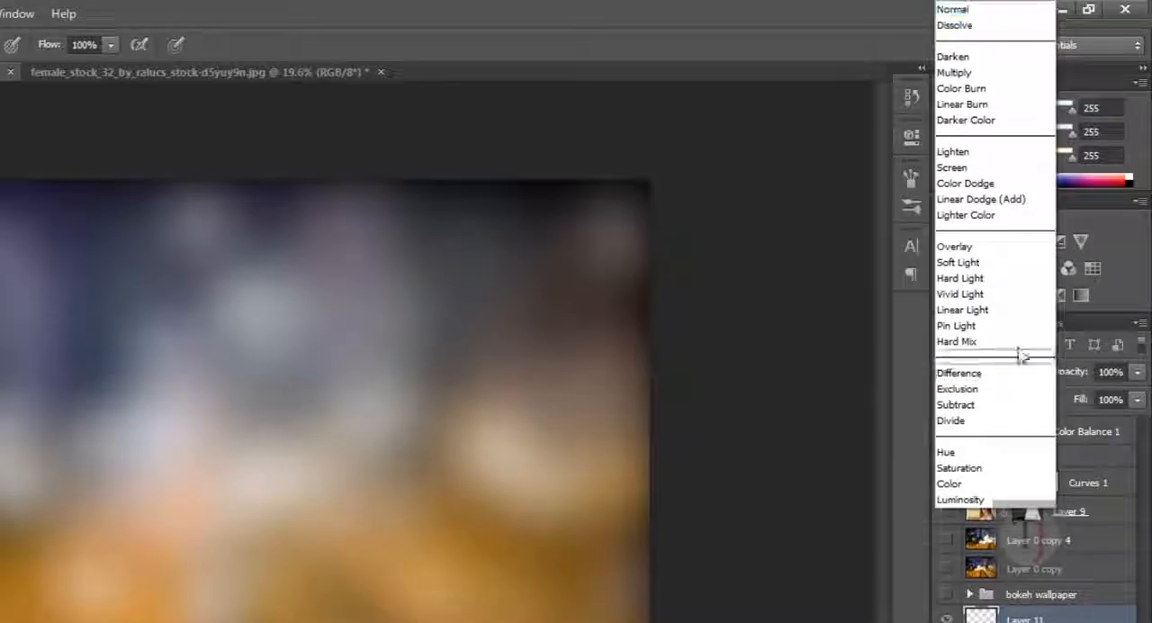
pyautogui.click(1008, 252)
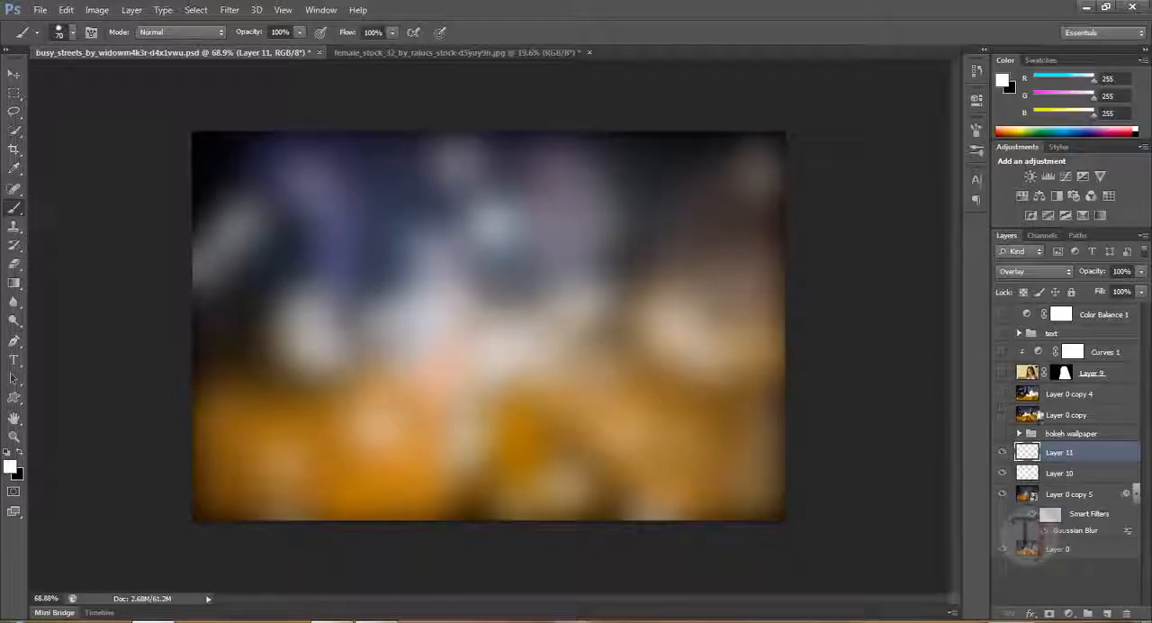
# - Add a new layer above Layer 11 and paint a third set of scattered white dots over the image
pyautogui.click(1108, 613)
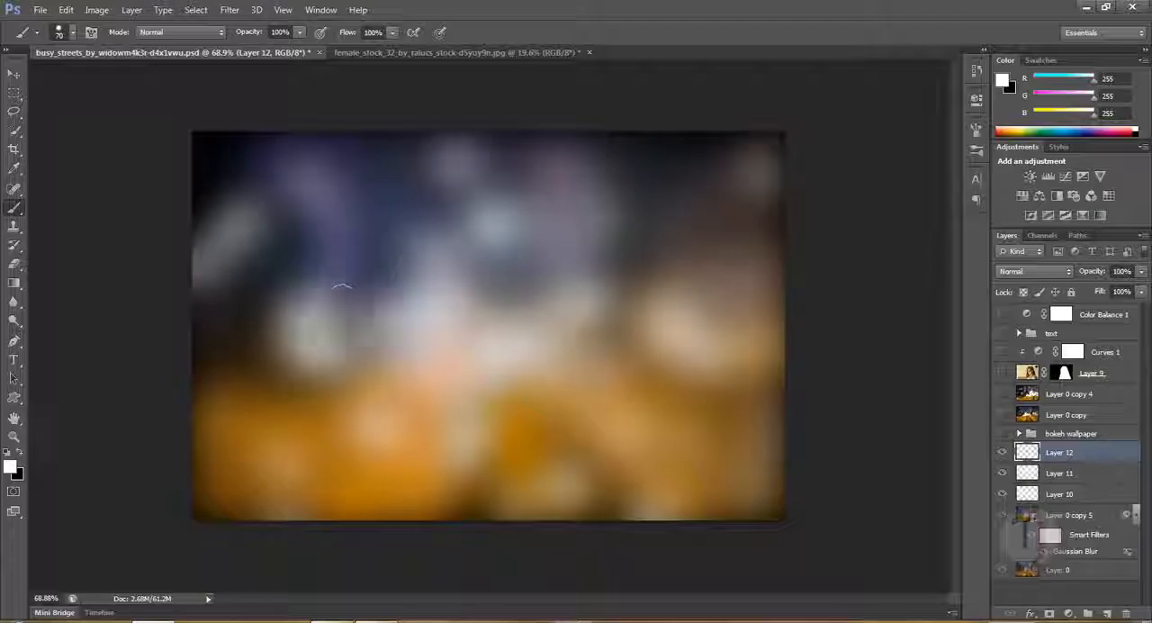
pyautogui.moveTo(270, 270)
pyautogui.mouseDown()
pyautogui.moveTo(342, 360)
pyautogui.moveTo(504, 342)
pyautogui.moveTo(725, 351)
pyautogui.mouseUp()
pyautogui.moveTo(309, 245); pyautogui.dragTo(257, 235)
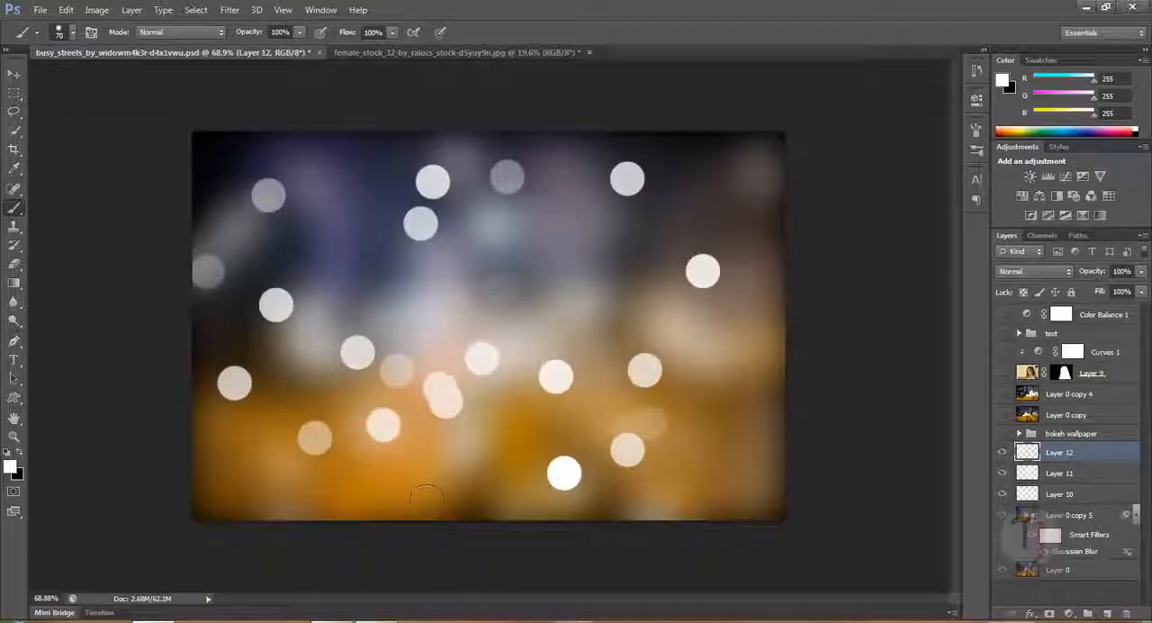
pyautogui.moveTo(422, 452); pyautogui.dragTo(442, 522)
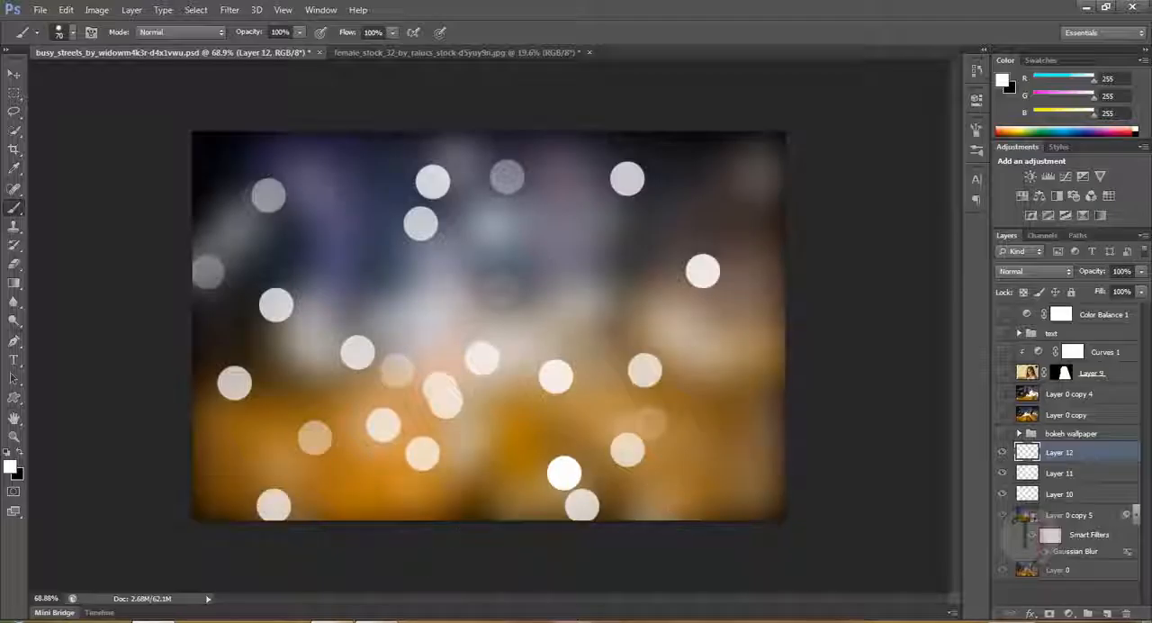
pyautogui.moveTo(600, 286)
pyautogui.mouseDown()
pyautogui.moveTo(818, 514)
pyautogui.moveTo(918, 434)
pyautogui.mouseUp()
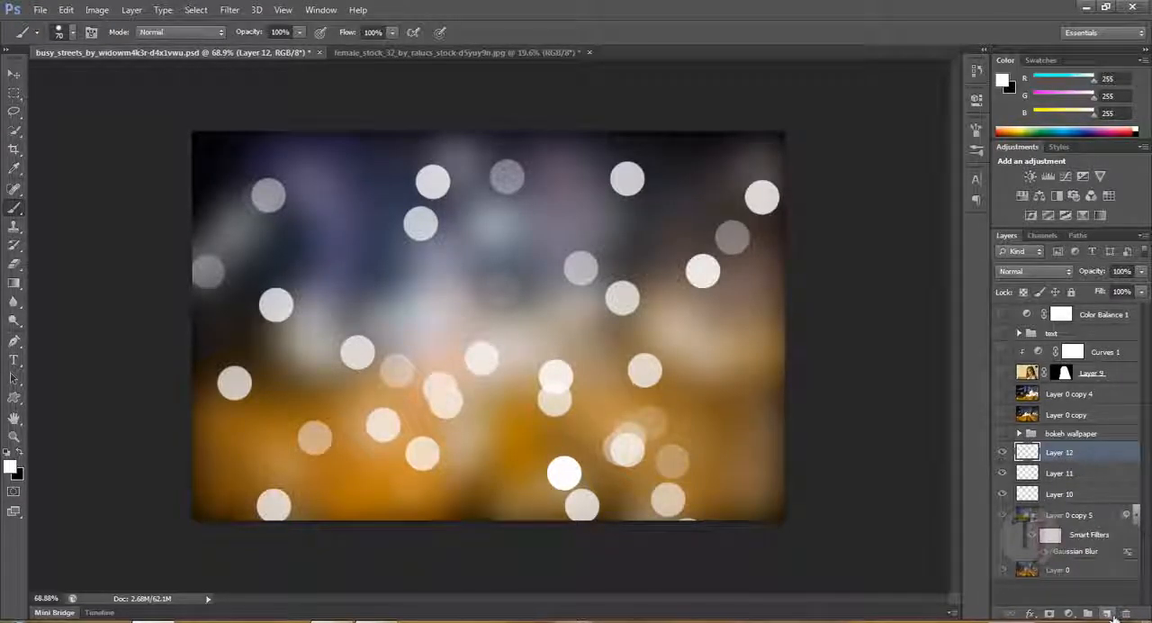
# - Add a new layer above Layer 12 and set up the Gradient tool with the Yellow, Violet, Orange, Blue gradient
pyautogui.click(1108, 614)
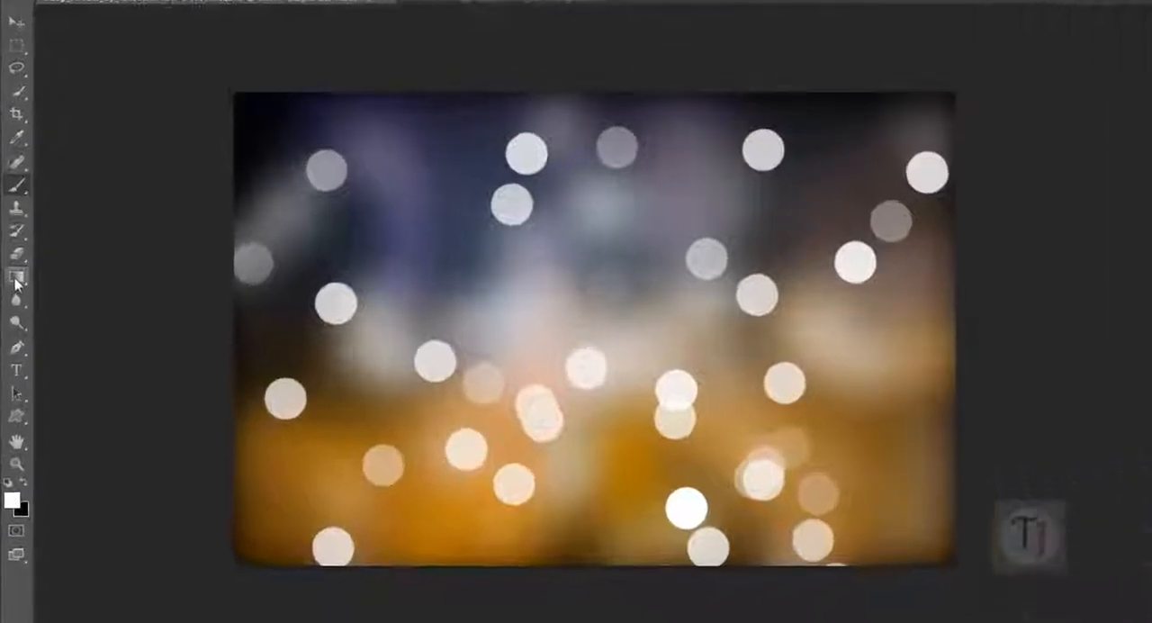
pyautogui.rightClick(15, 279)
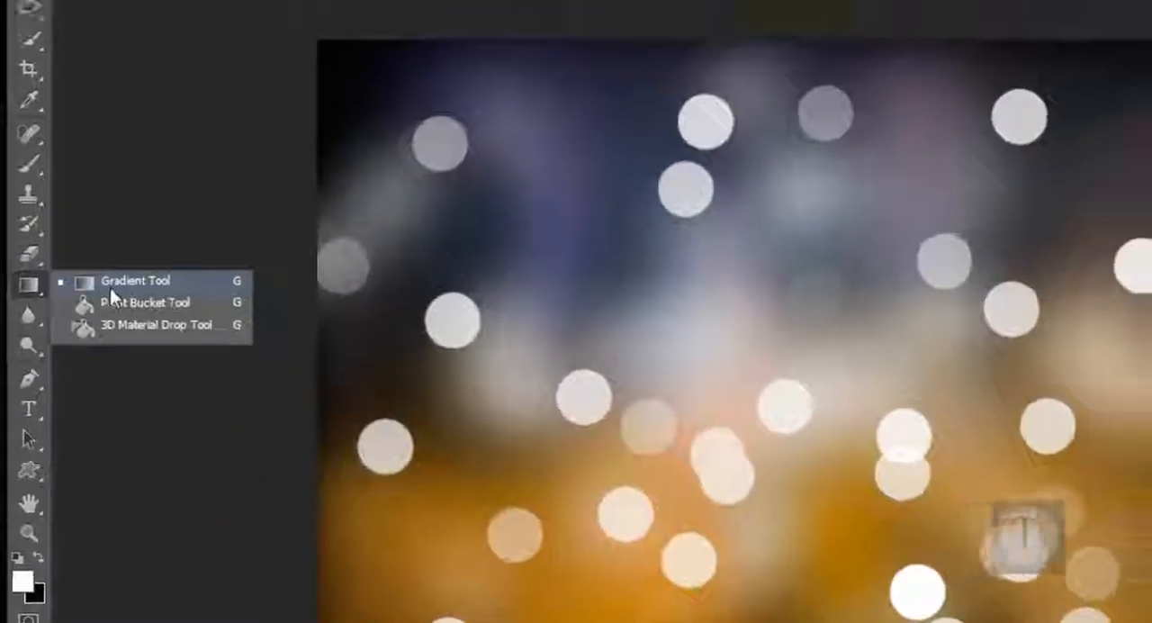
pyautogui.click(110, 286)
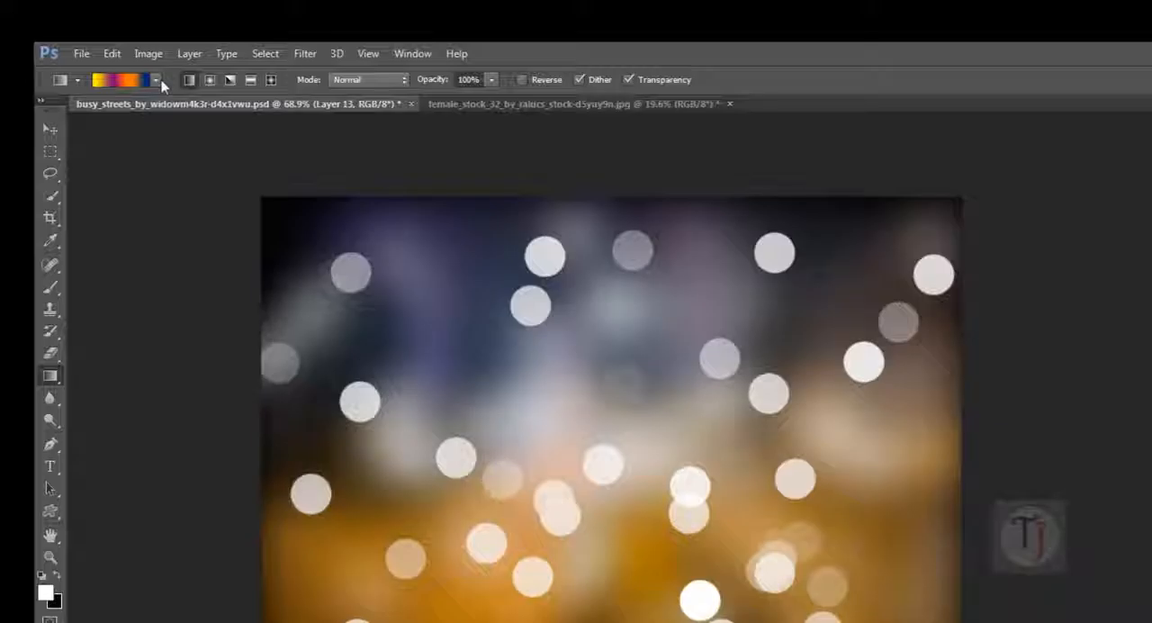
pyautogui.click(131, 84)
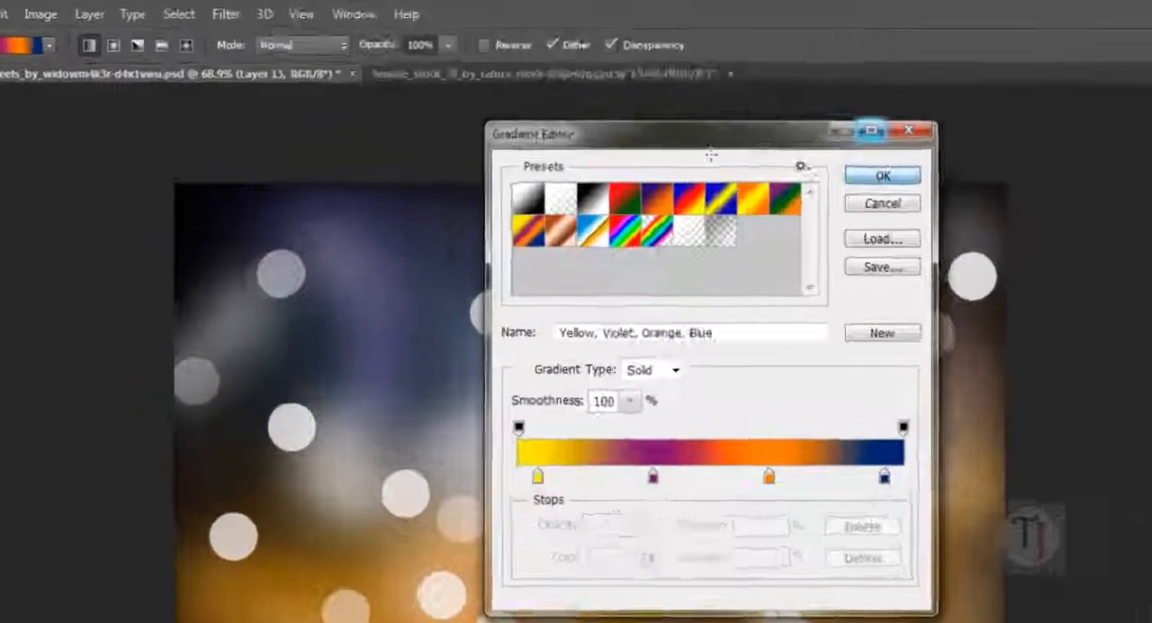
pyautogui.click(744, 146)
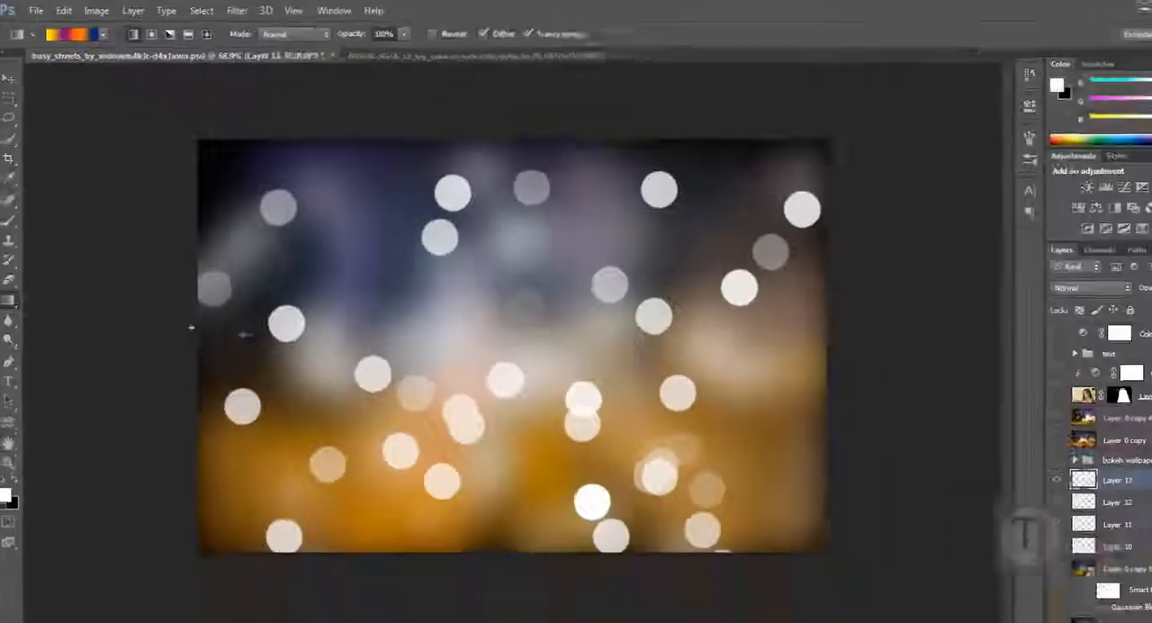
# - Fill the new layer with the linear gradient running horizontally across the image and set its blending mode to Soft Light
pyautogui.moveTo(191, 327); pyautogui.dragTo(995, 323)
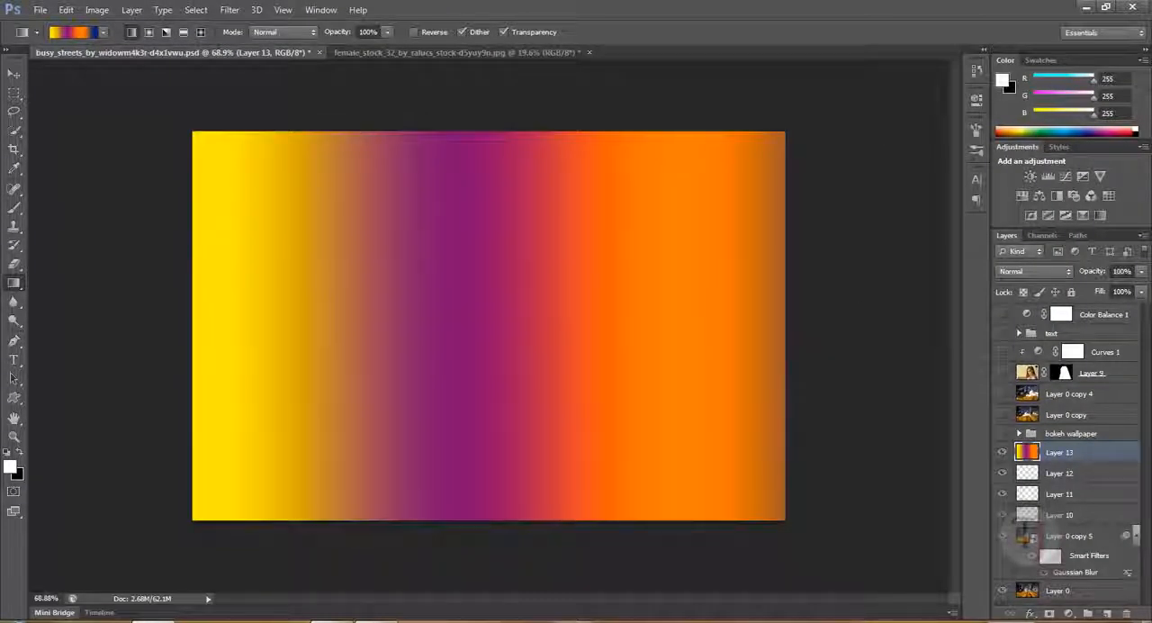
pyautogui.moveTo(538, 340); pyautogui.dragTo(540, 340)
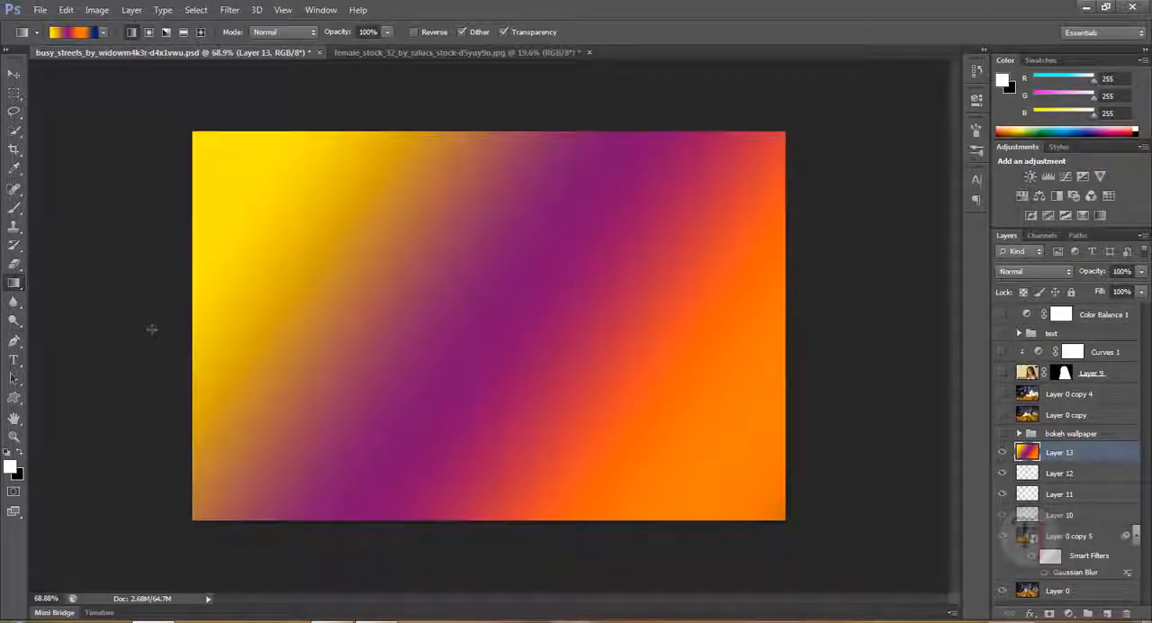
pyautogui.moveTo(137, 319); pyautogui.dragTo(1136, 389)
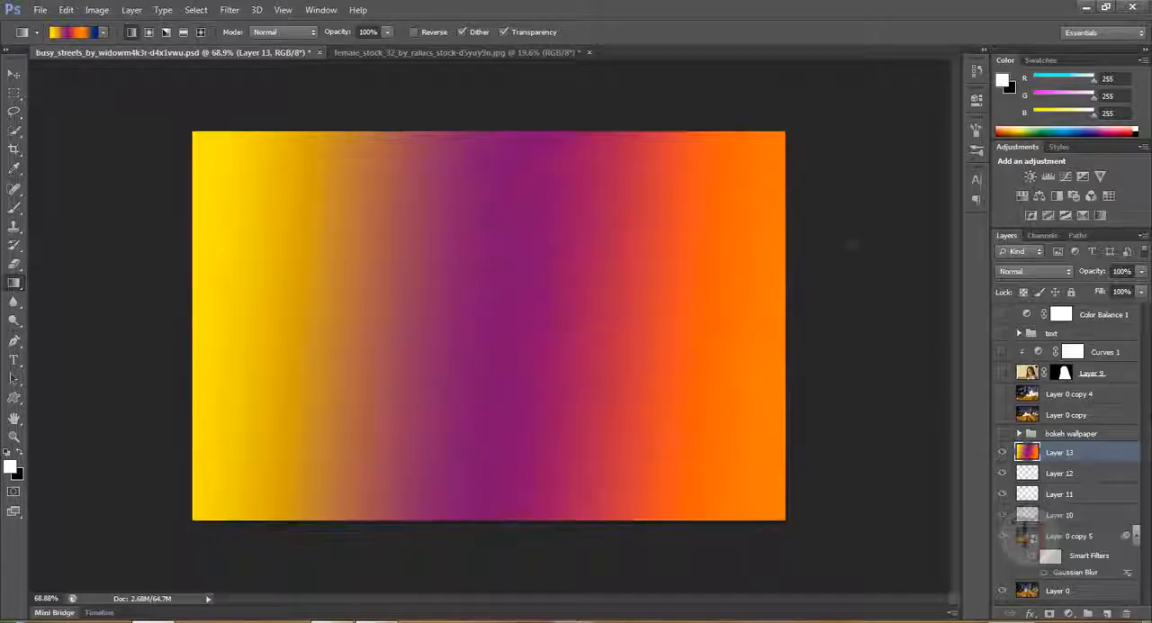
pyautogui.click(1017, 276)
pyautogui.click(1043, 187)
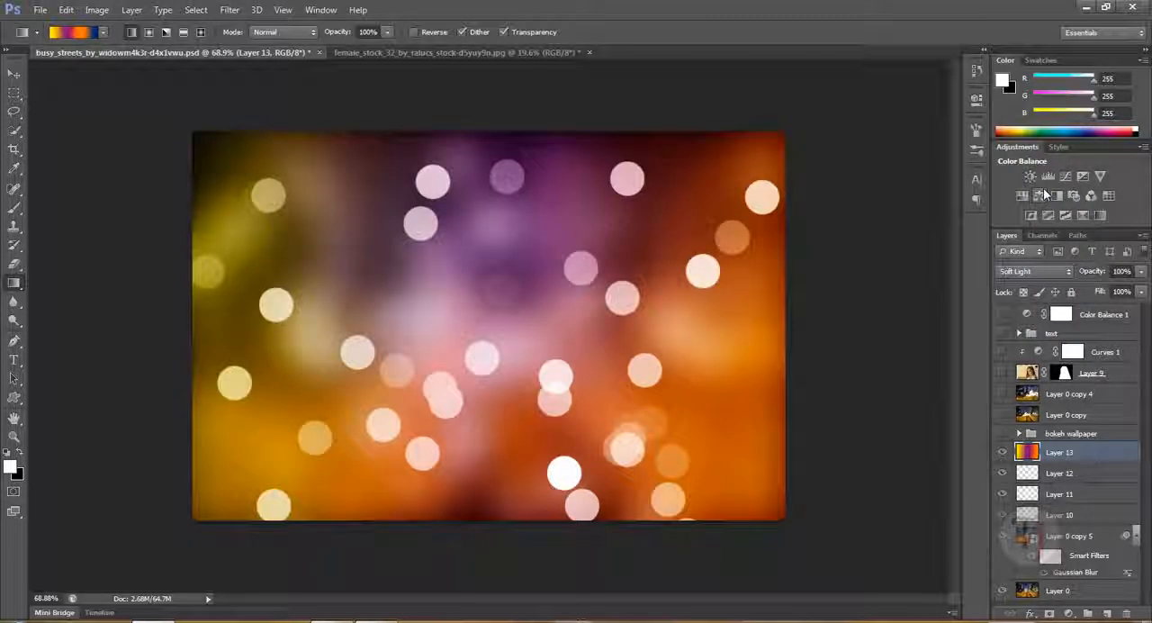
pyautogui.moveTo(412, 309); pyautogui.dragTo(804, 423)
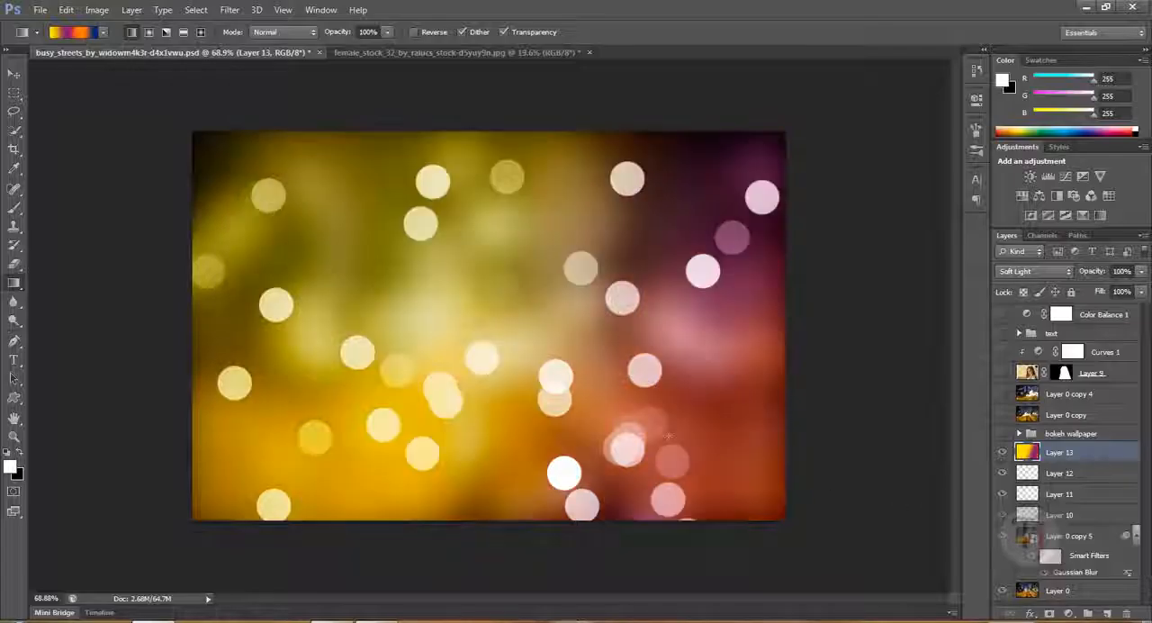
pyautogui.moveTo(117, 309); pyautogui.dragTo(926, 314)
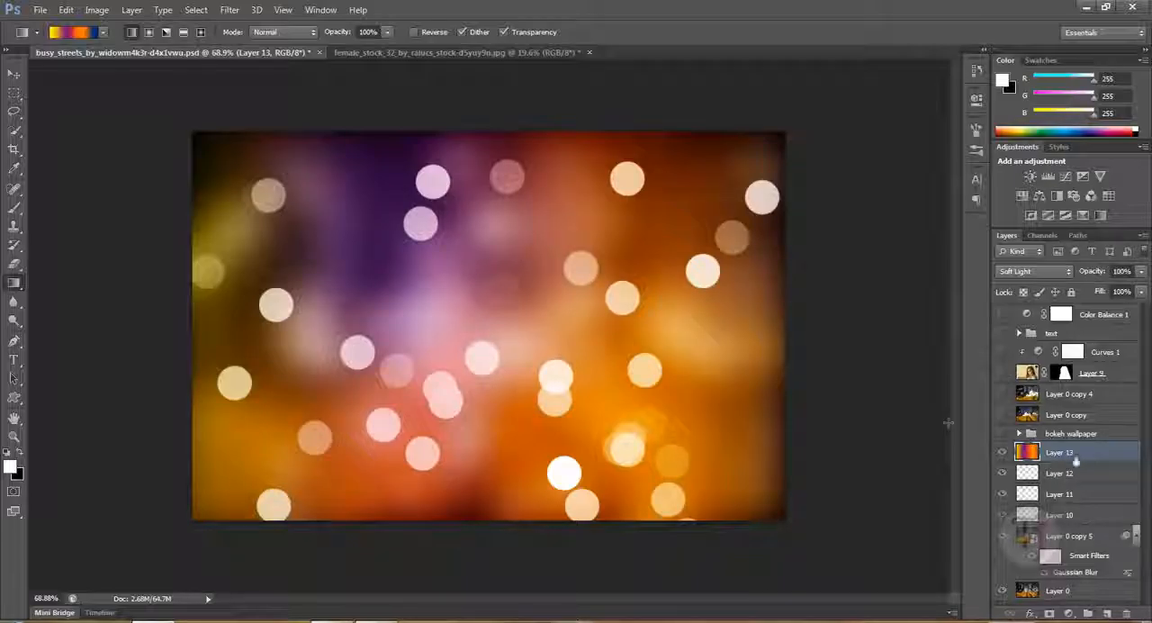
# - Apply a Gaussian Blur with a radius of 1 pixel to Layer 12 and lower its opacity to 70%
pyautogui.click(227, 11)
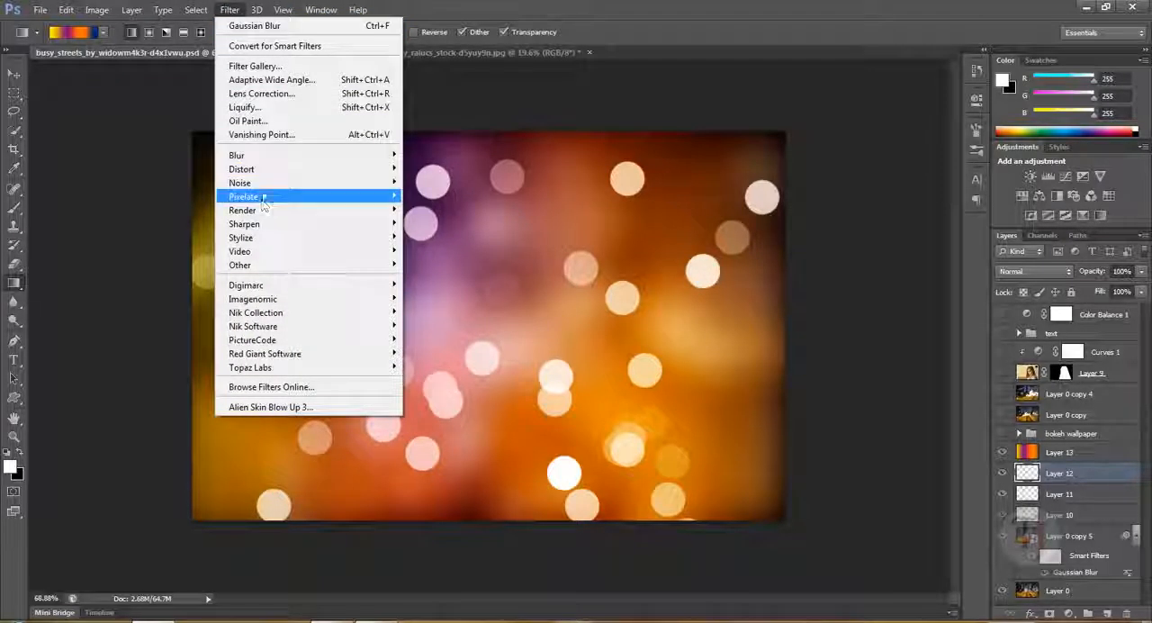
pyautogui.moveTo(277, 160)
pyautogui.click(443, 257)
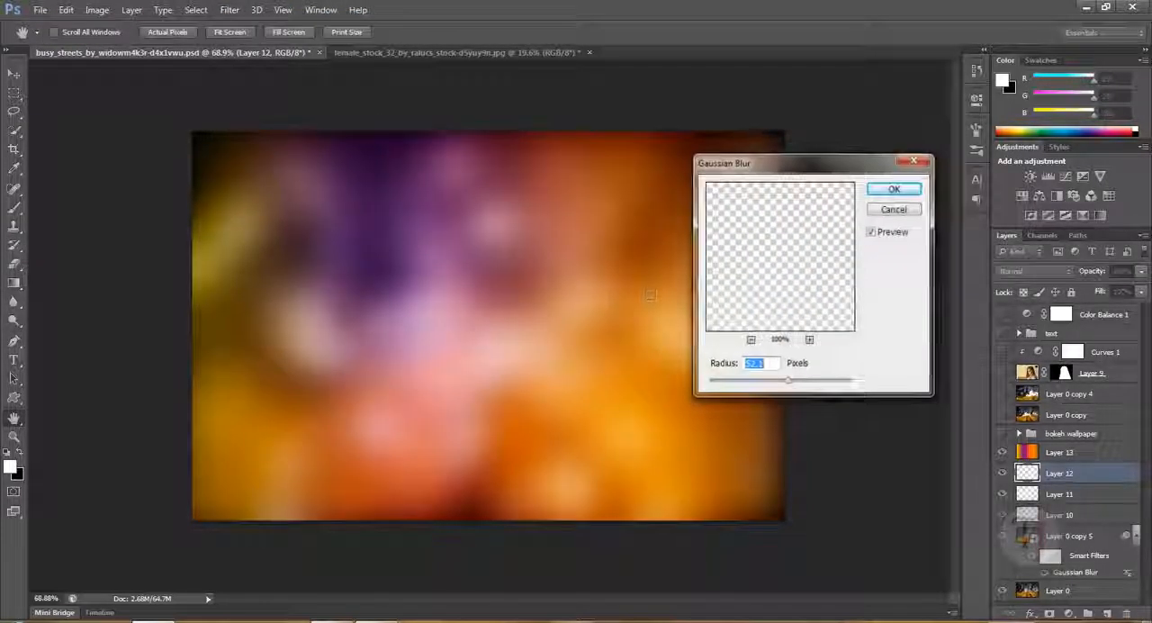
pyautogui.write('1')
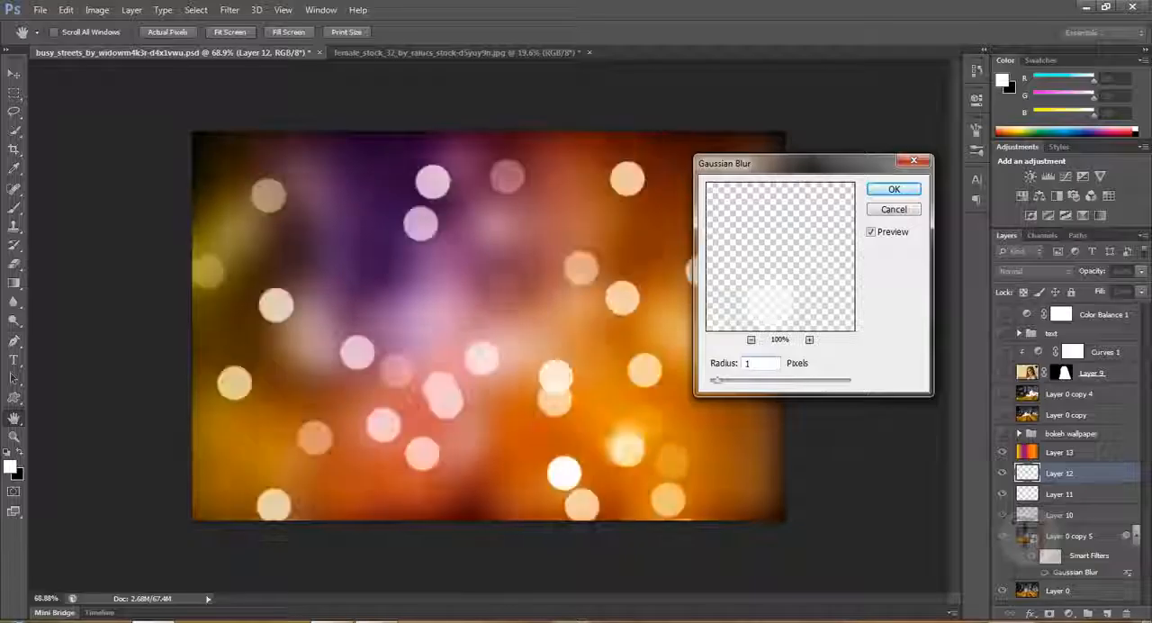
pyautogui.click(894, 191)
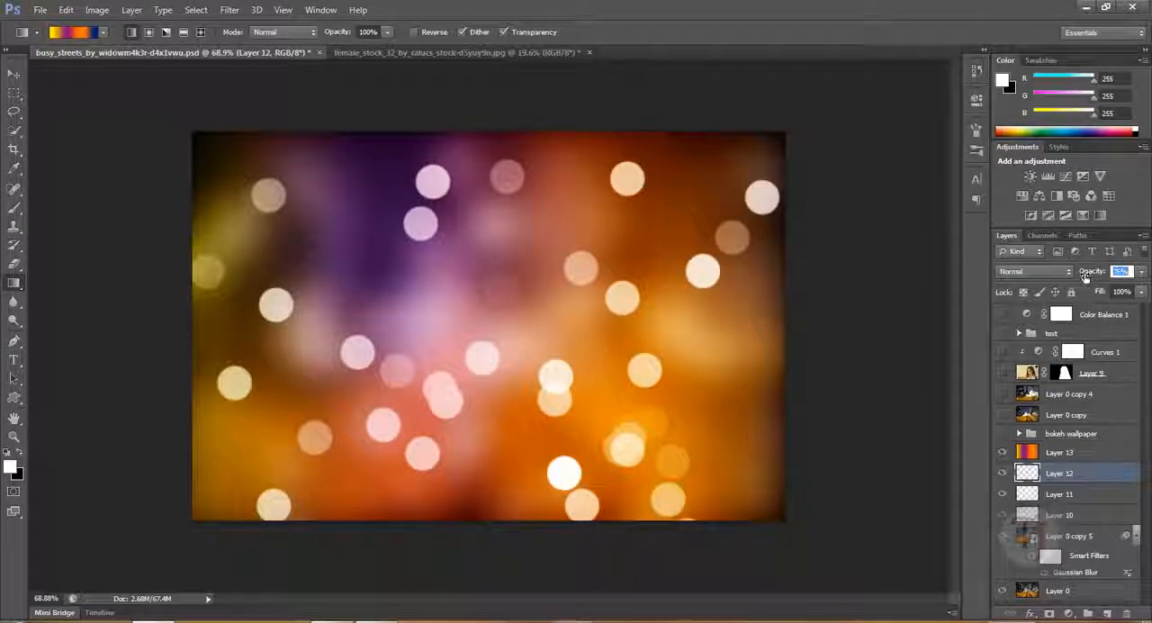
pyautogui.moveTo(1092, 272); pyautogui.dragTo(1078, 276)
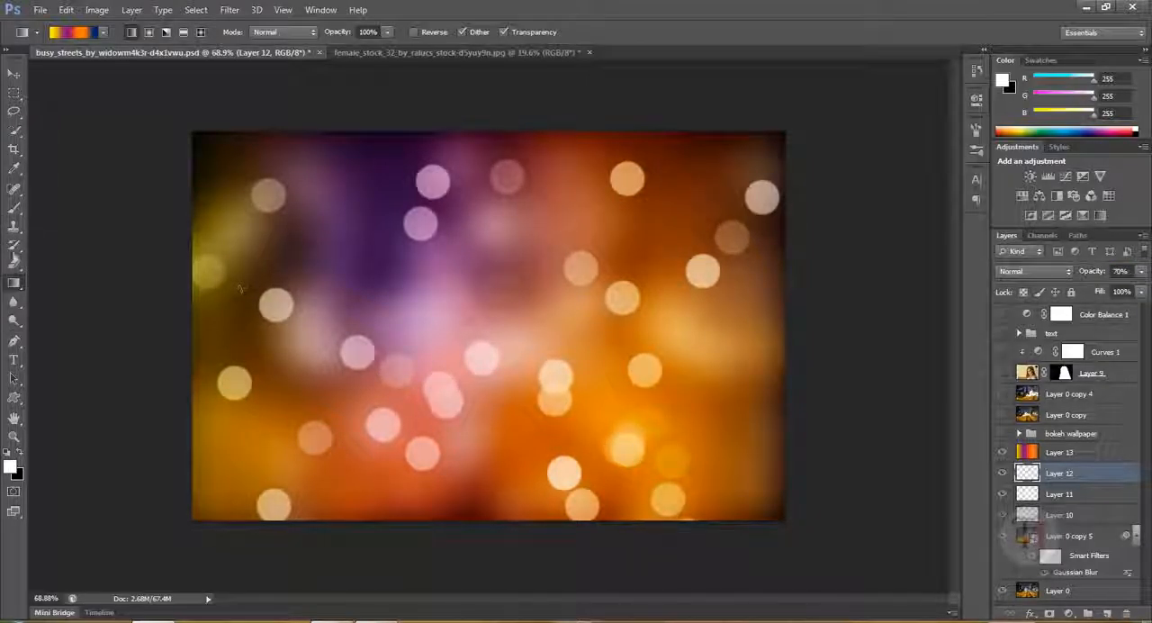
# - Paint additional single white dots with the Brush tool in the empty areas of Layer 12
pyautogui.click(14, 207)
pyautogui.click(360, 253)
pyautogui.click(412, 270)
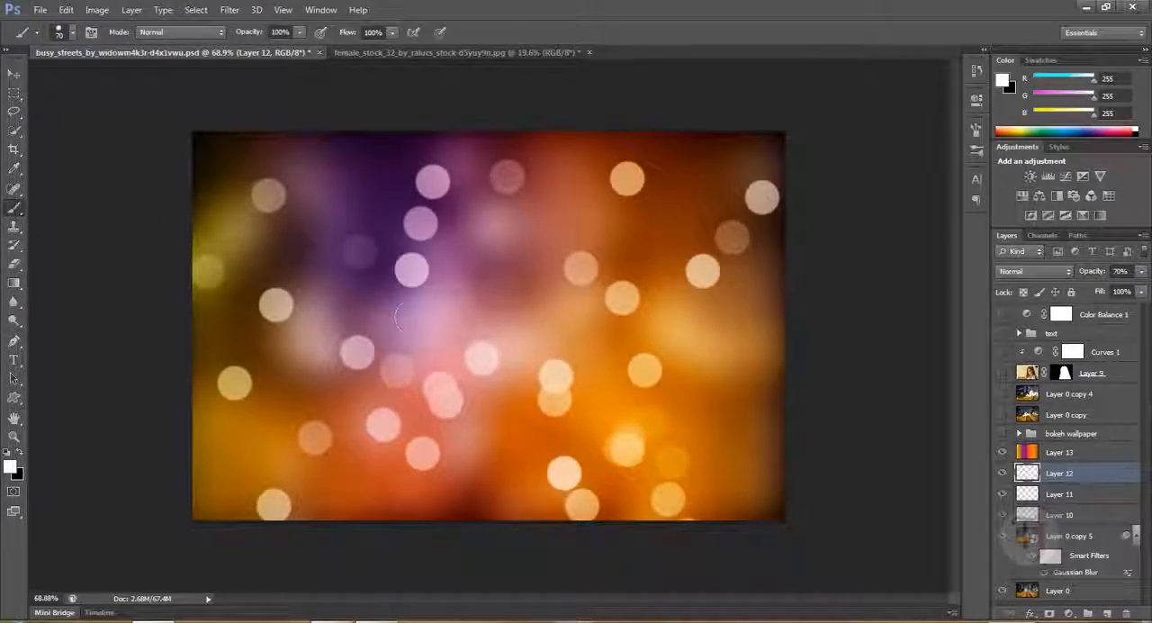
pyautogui.click(467, 478)
pyautogui.click(540, 496)
pyautogui.click(586, 473)
pyautogui.click(487, 255)
pyautogui.click(600, 177)
pyautogui.click(443, 412)
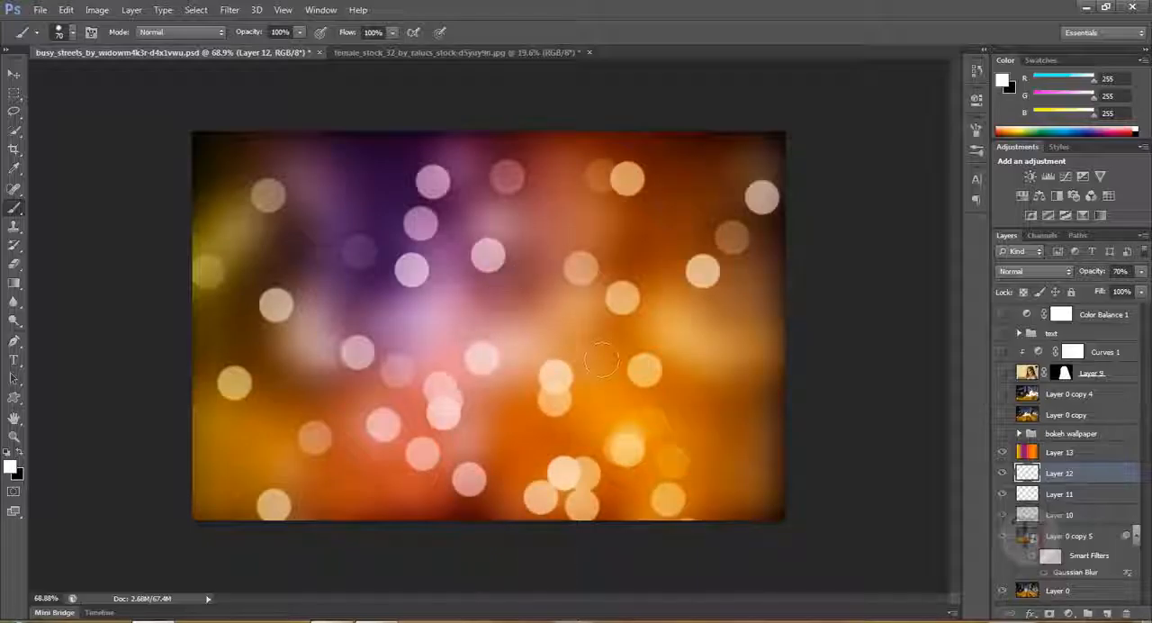
pyautogui.click(359, 500)
pyautogui.click(336, 171)
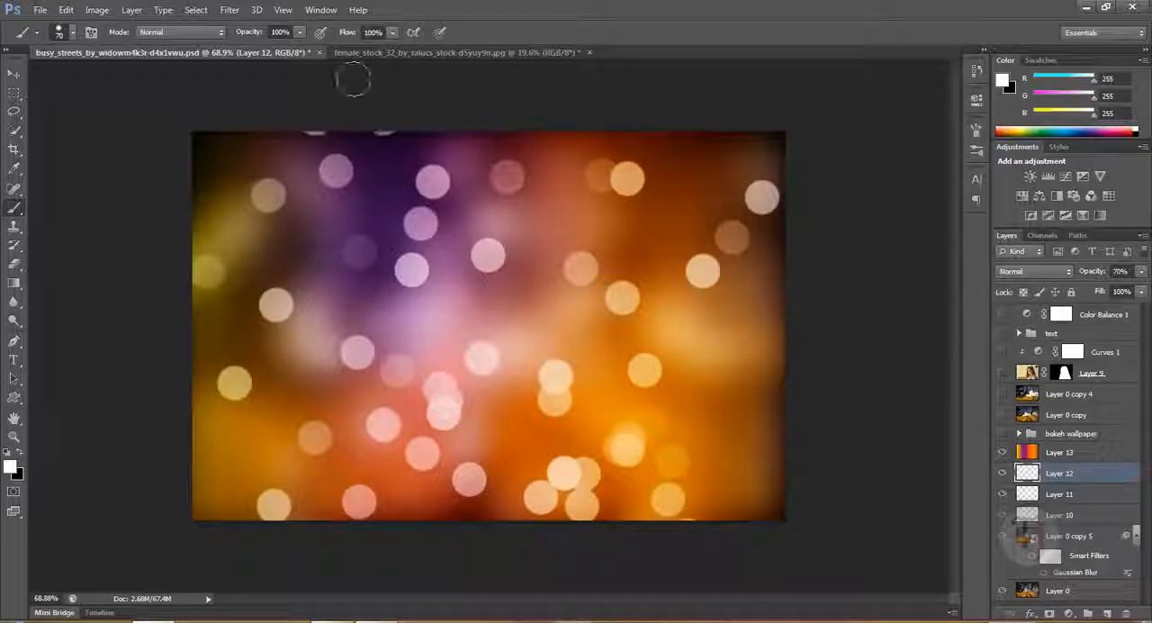
pyautogui.click(779, 430)
pyautogui.click(738, 415)
pyautogui.click(738, 498)
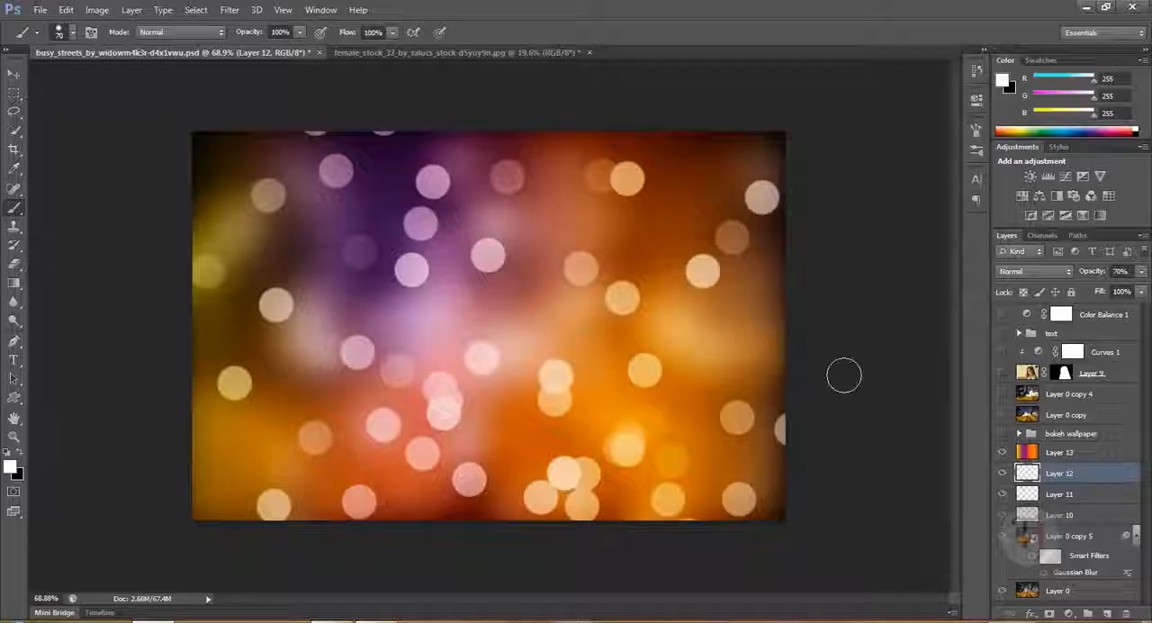
pyautogui.hotkey('ctrl', 'alt', 'z')
pyautogui.hotkey('ctrl', 'alt', 'z')
pyautogui.hotkey('ctrl', 'alt', 'z')
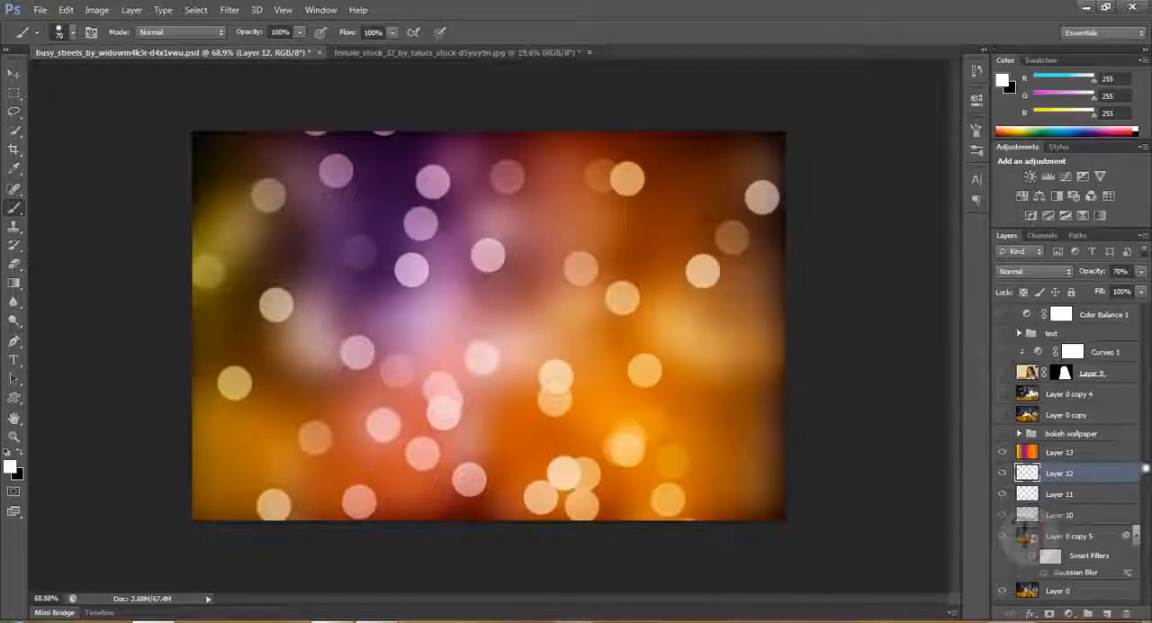
pyautogui.hotkey('ctrl', 'alt', 'z')
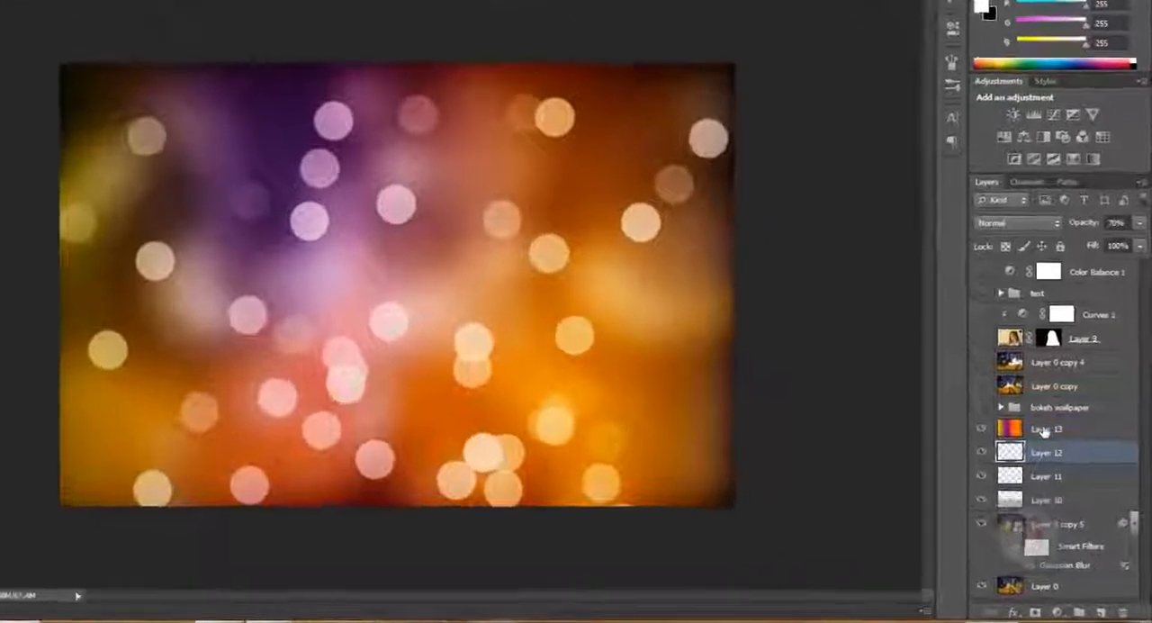
# - Duplicate the original street photo layer, Layer 0
pyautogui.click(1062, 458)
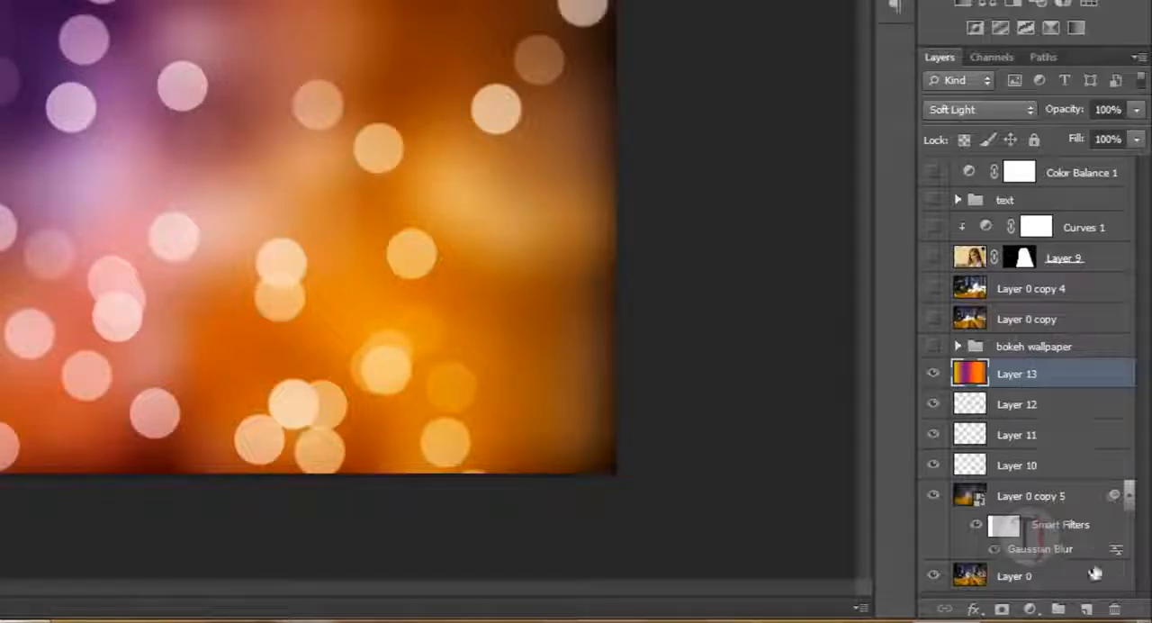
pyautogui.click(1028, 583)
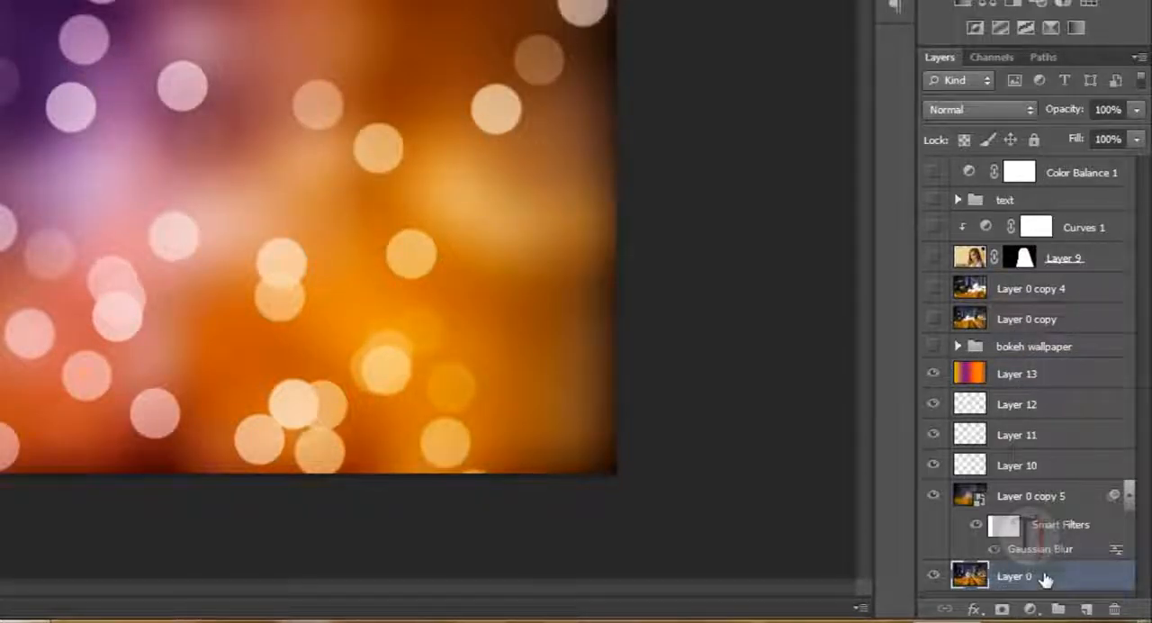
pyautogui.hotkey('ctrl', 'j')
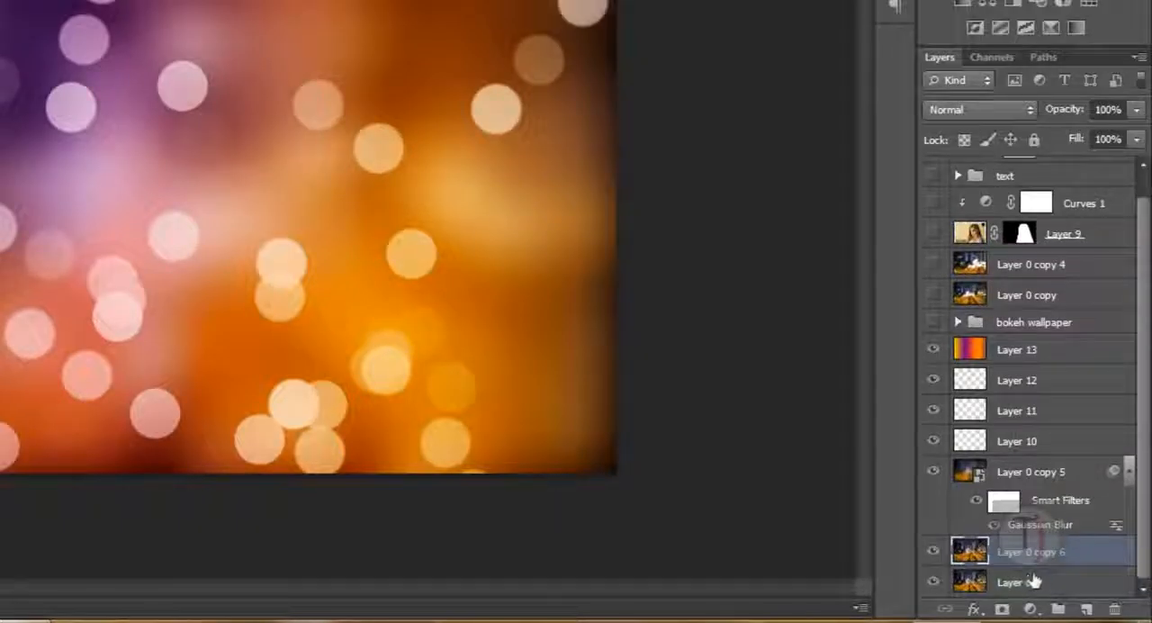
pyautogui.moveTo(1053, 572); pyautogui.dragTo(1047, 545)
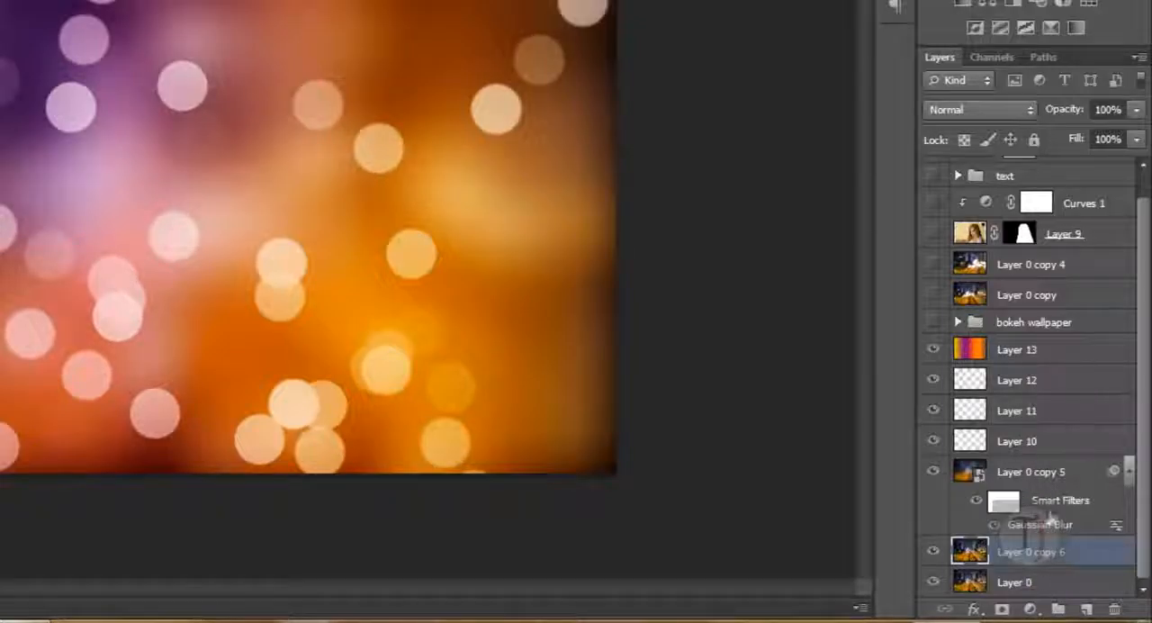
# - Move the duplicated street photo layer, Layer 0 copy 6, directly above Layer 13
pyautogui.click(1025, 590)
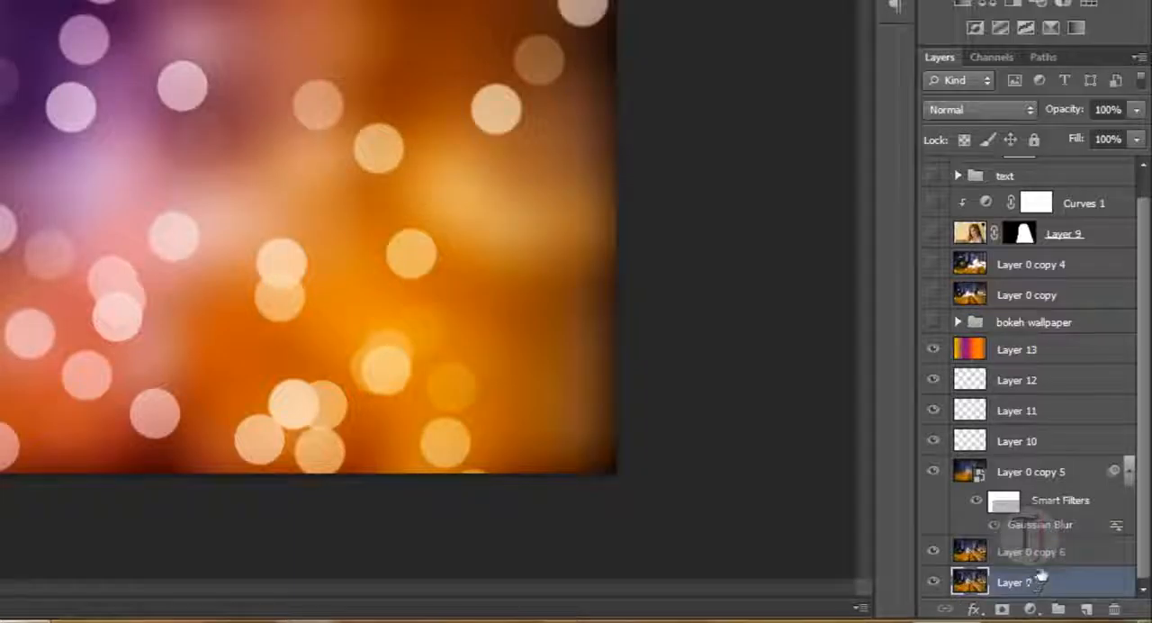
pyautogui.click(1040, 561)
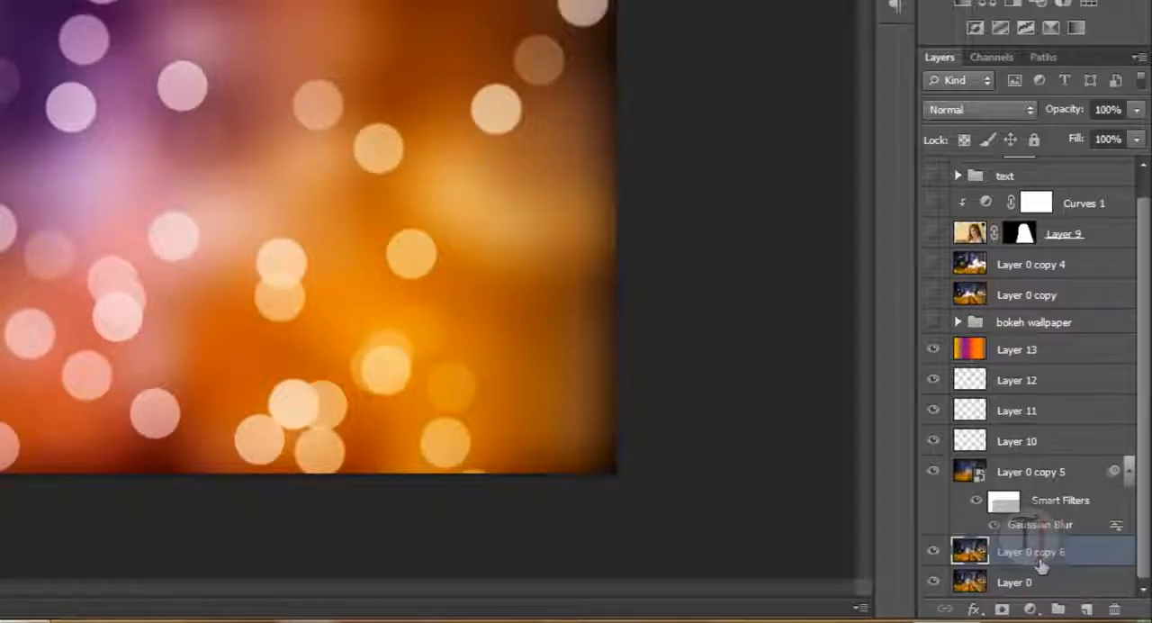
pyautogui.moveTo(1037, 560); pyautogui.dragTo(1051, 346)
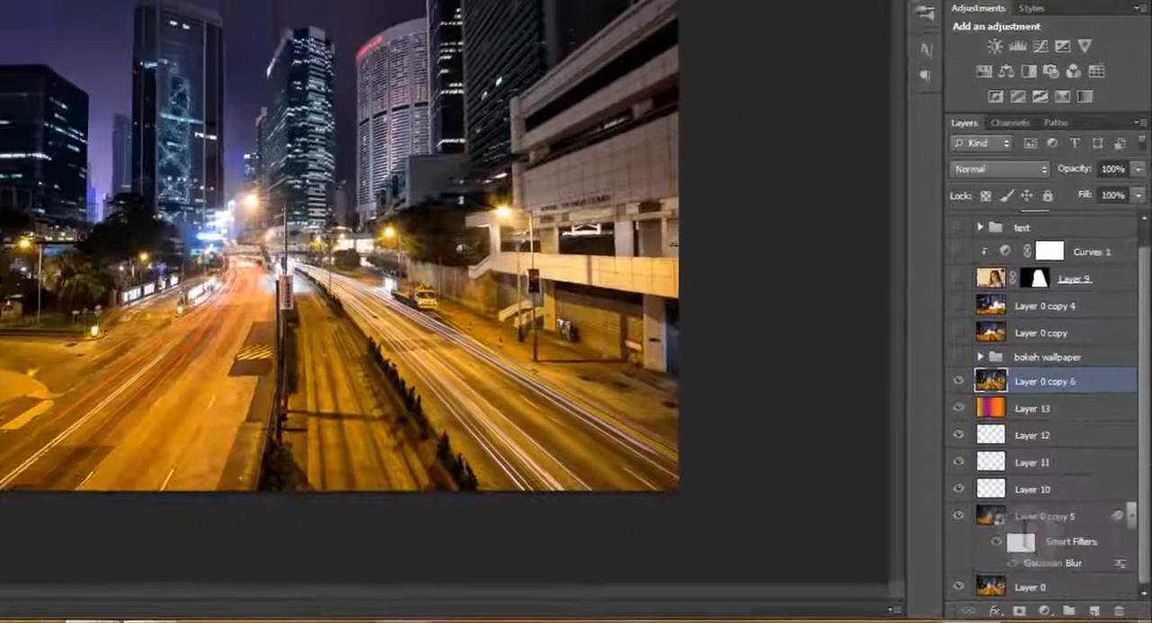
# - Apply a diagonal Motion Blur to Layer 0 copy 6 so the photo turns into soft light streaks
pyautogui.click(229, 9)
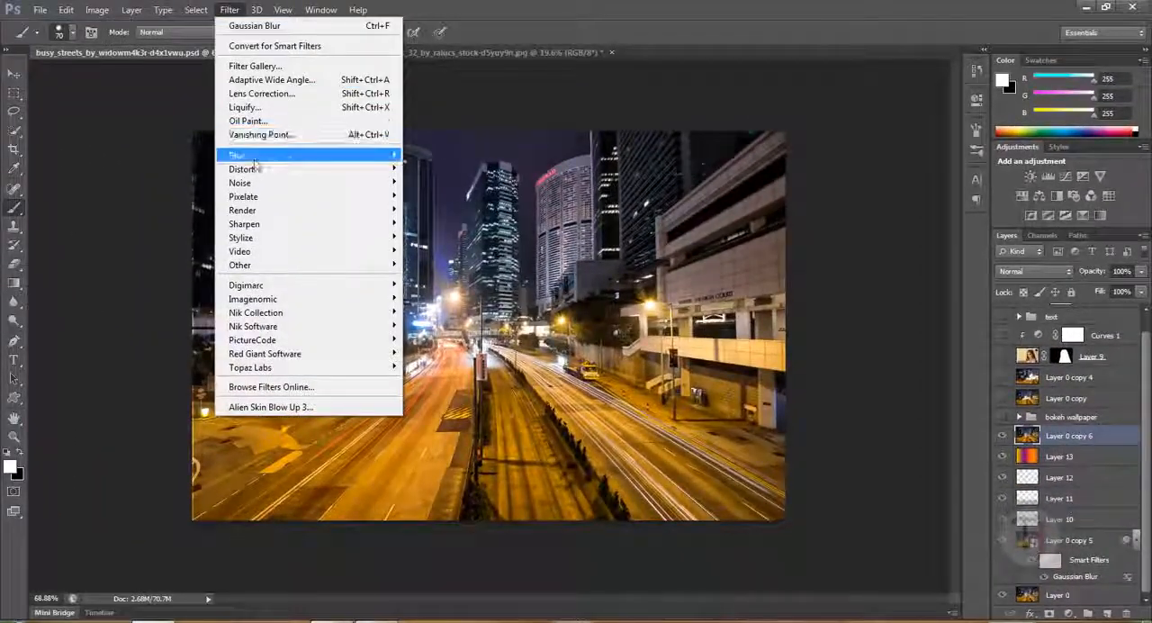
pyautogui.moveTo(297, 155)
pyautogui.click(450, 285)
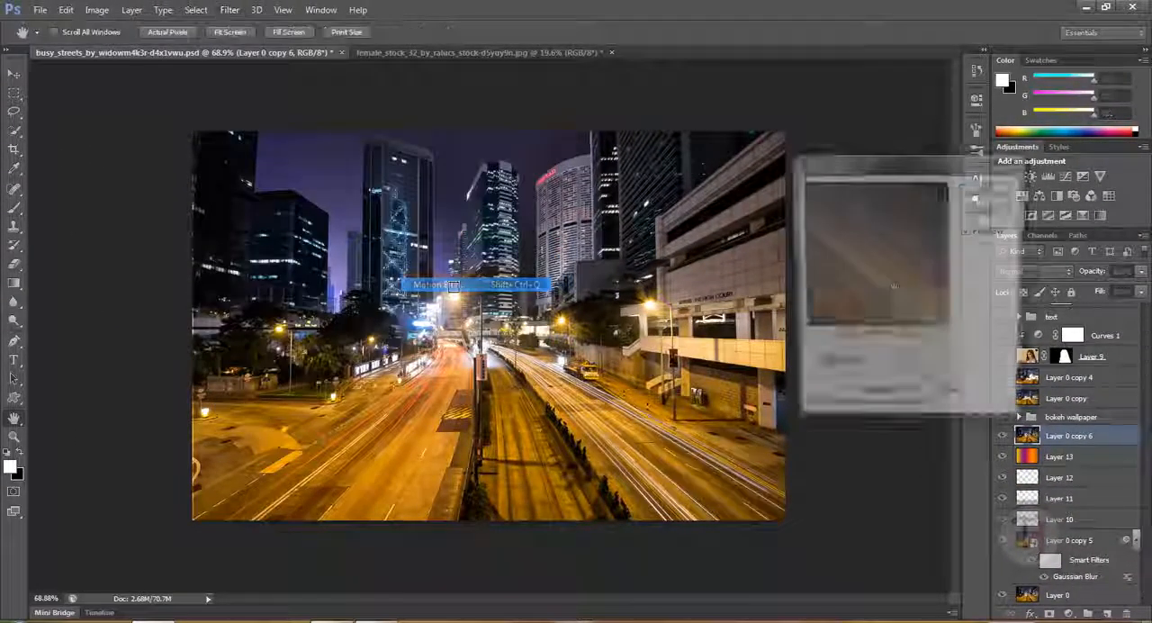
pyautogui.click(989, 187)
pyautogui.press('b')
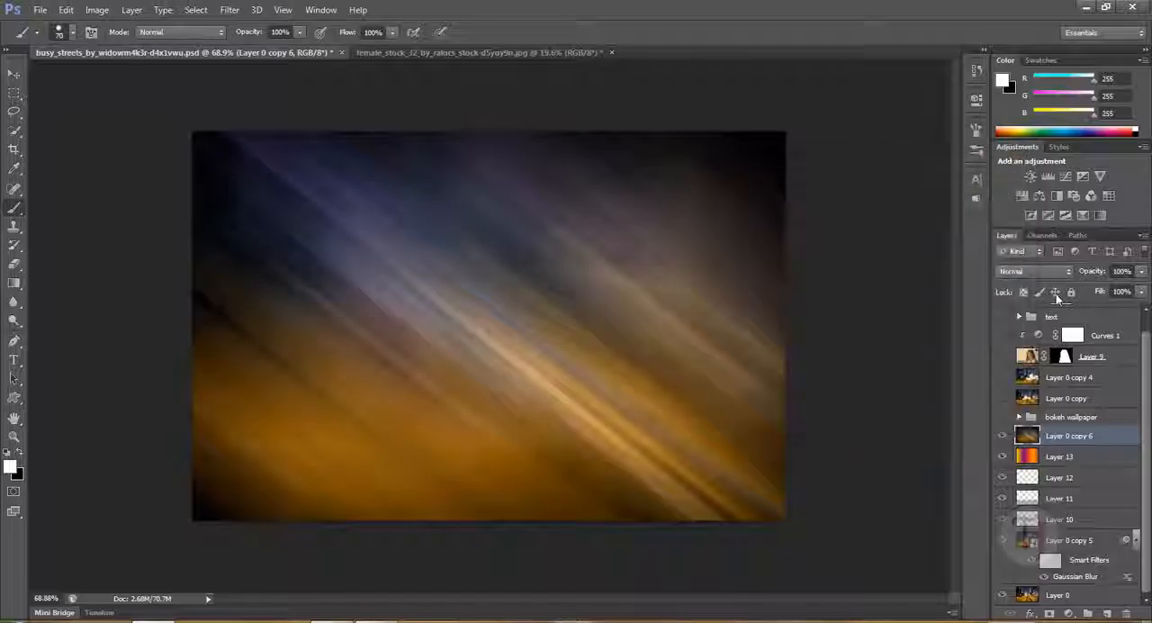
# - Set the blending mode of Layer 0 copy 6 to Screen and its opacity to 66%
pyautogui.click(1051, 271)
pyautogui.click(1008, 121)
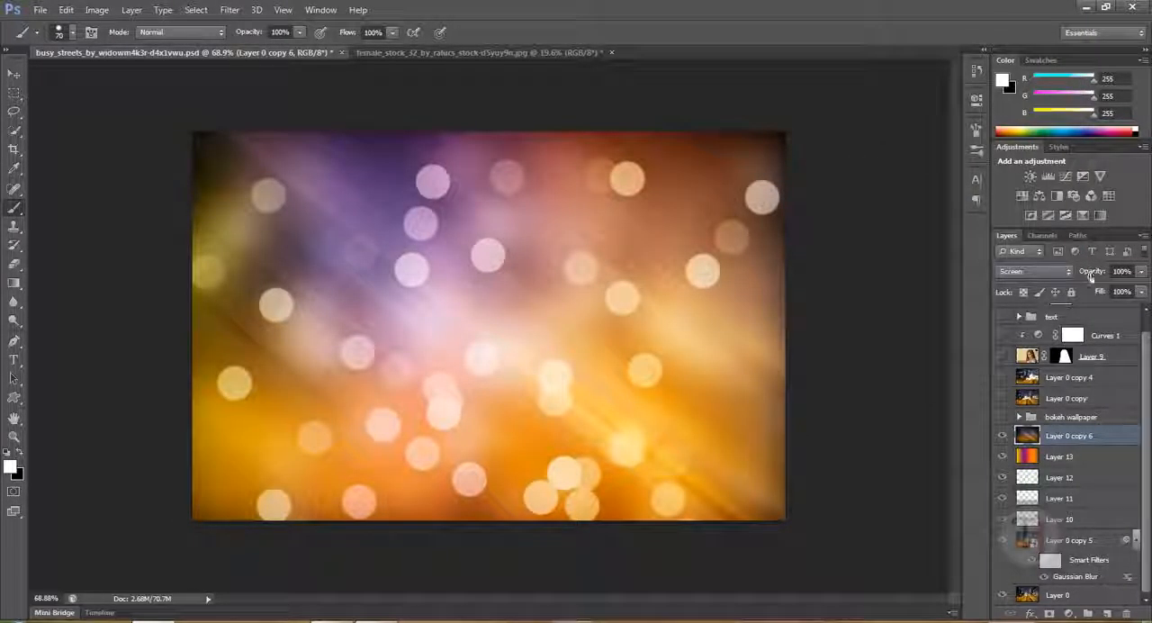
pyautogui.moveTo(1102, 275)
pyautogui.mouseDown()
pyautogui.moveTo(1070, 274)
pyautogui.moveTo(1081, 281)
pyautogui.mouseUp()
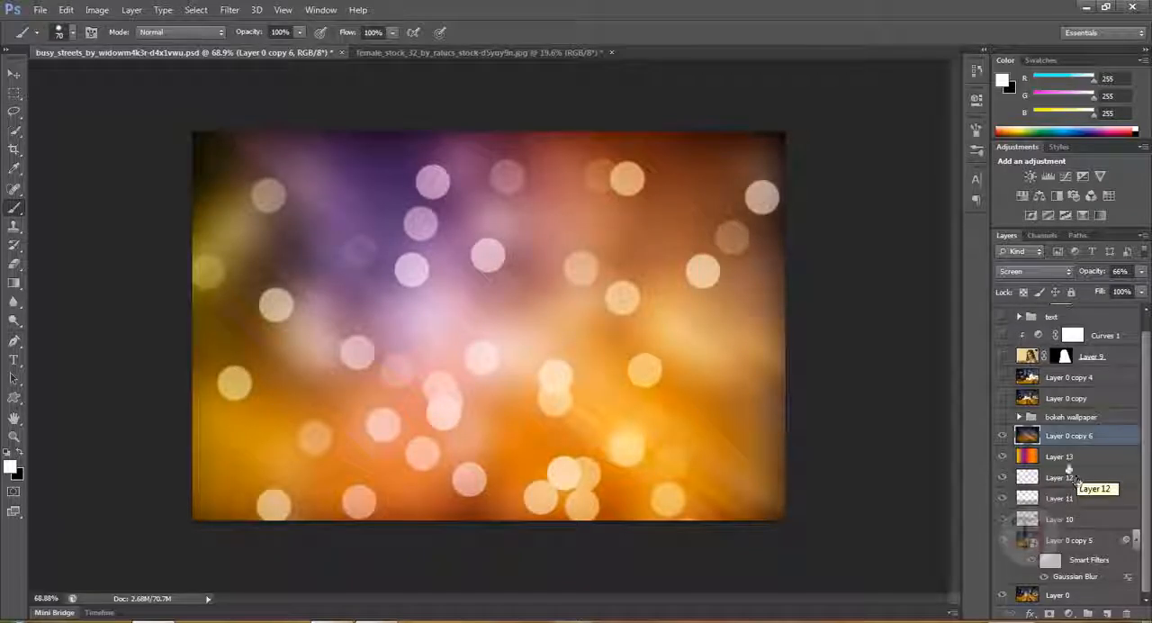
# - Show the text group temporarily and move the LOVE BOKEH title to the upper-left corner of the image
pyautogui.scroll(1, 1013, 342)
pyautogui.click(1005, 334)
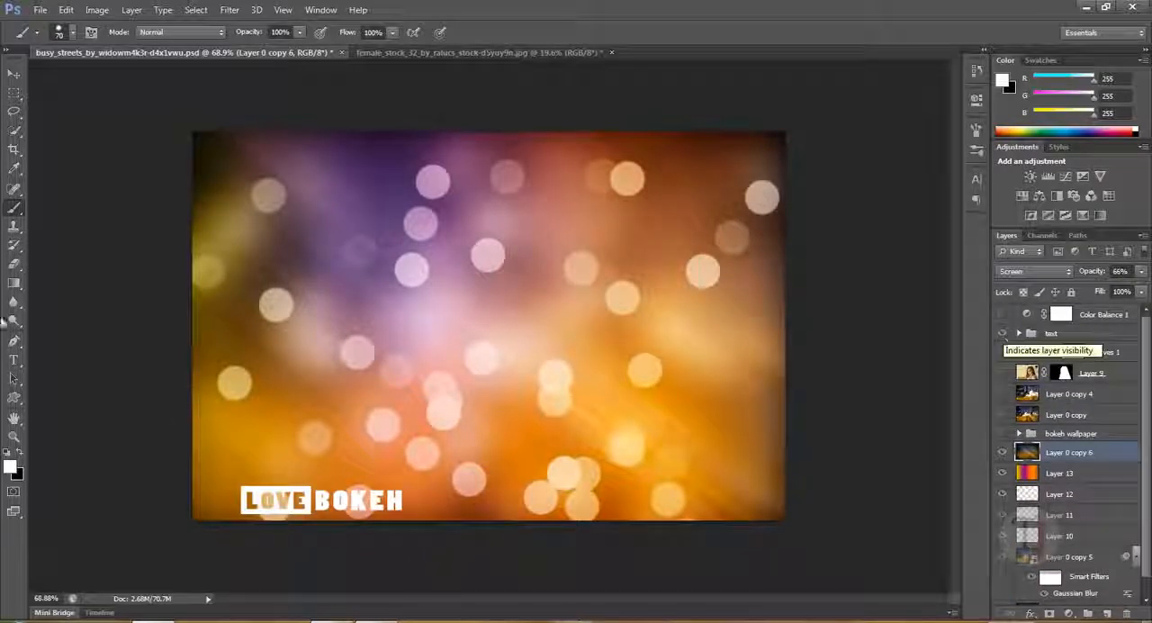
pyautogui.click(13, 73)
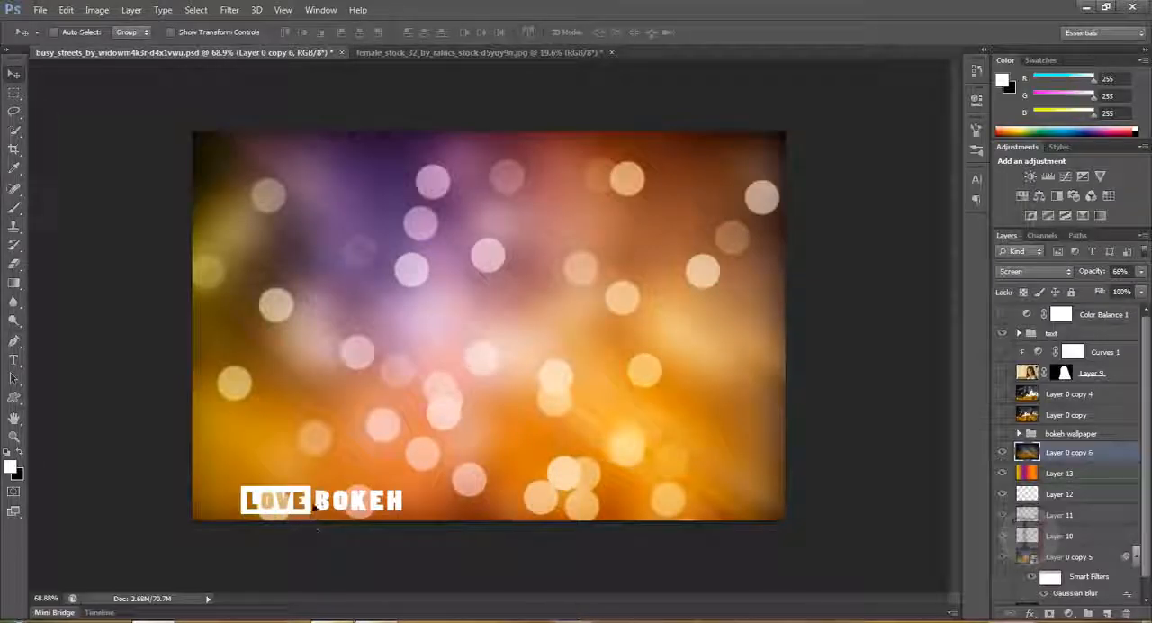
pyautogui.moveTo(317, 506)
pyautogui.mouseDown()
pyautogui.moveTo(460, 279)
pyautogui.moveTo(389, 417)
pyautogui.mouseUp()
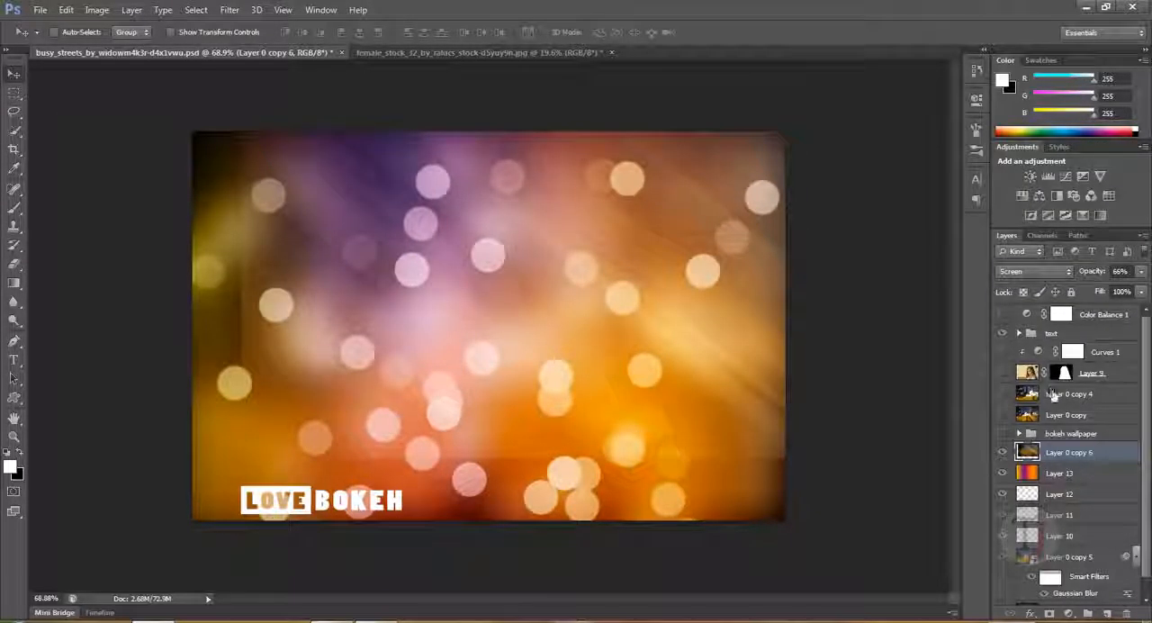
pyautogui.click(1051, 333)
pyautogui.moveTo(344, 306); pyautogui.dragTo(369, 162)
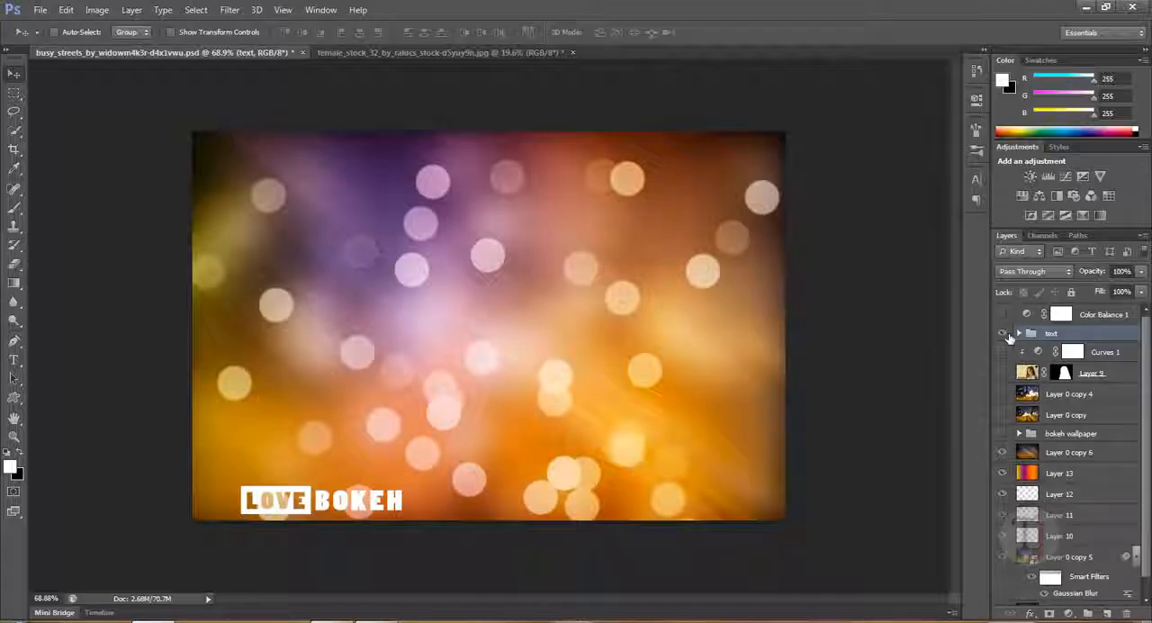
pyautogui.click(1003, 334)
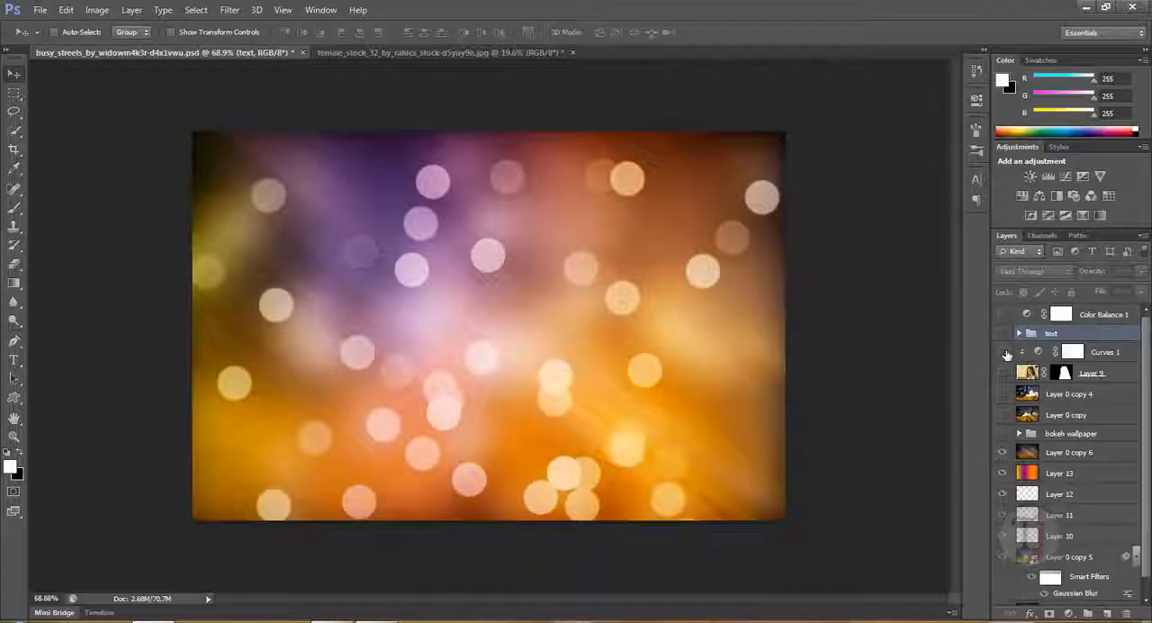
# - Group the layers from Layer 0 copy 6 down to Layer 0 copy 5 and hide the new group
pyautogui.click(1066, 453)
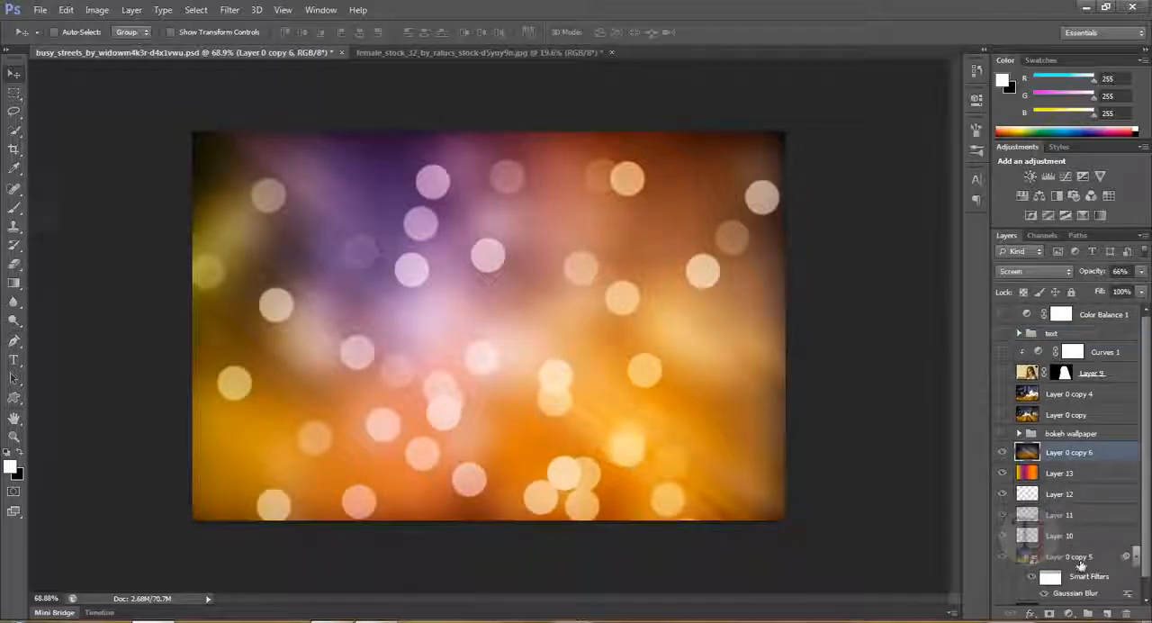
pyautogui.keyDown('shift'); pyautogui.click(1080, 564); pyautogui.keyUp('shift')
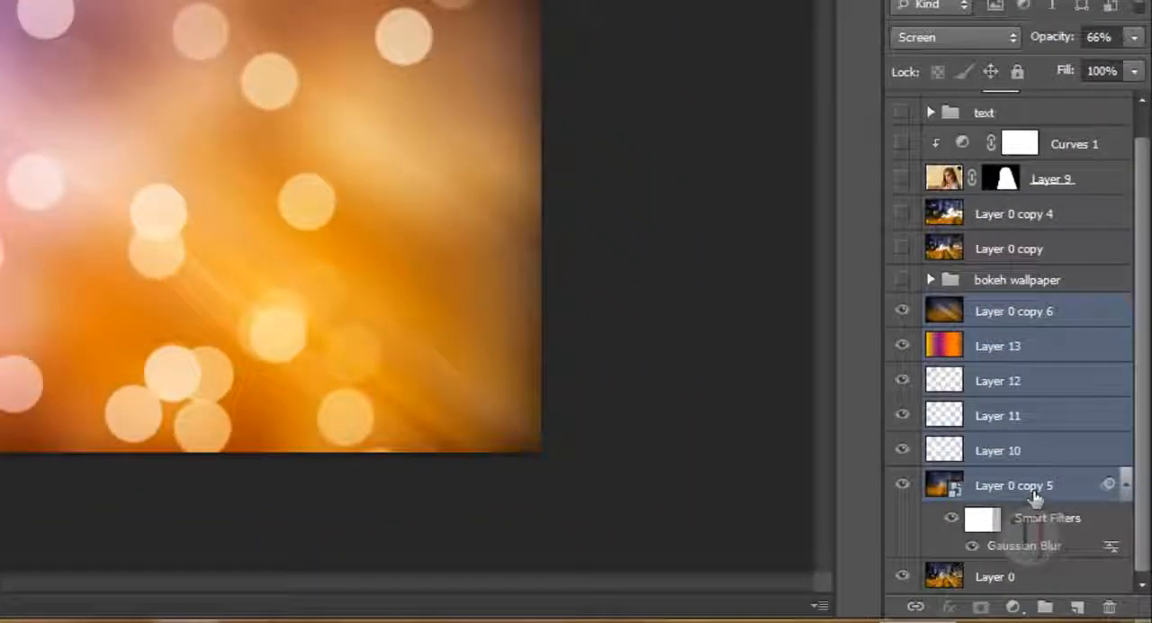
pyautogui.hotkey('ctrl', 'g')
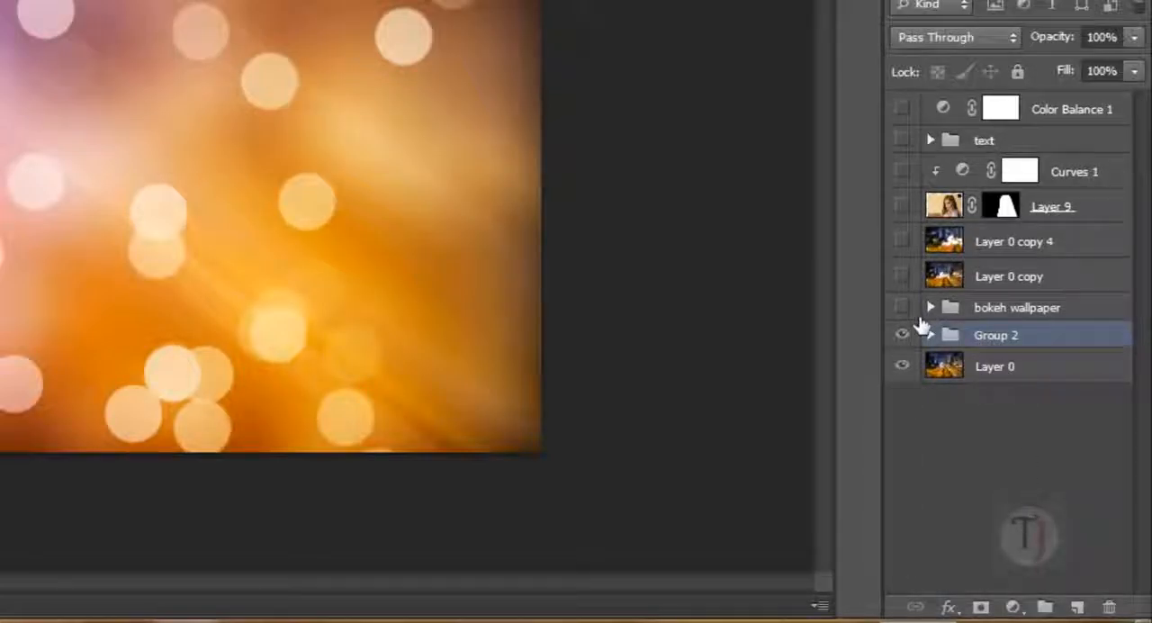
pyautogui.click(902, 335)
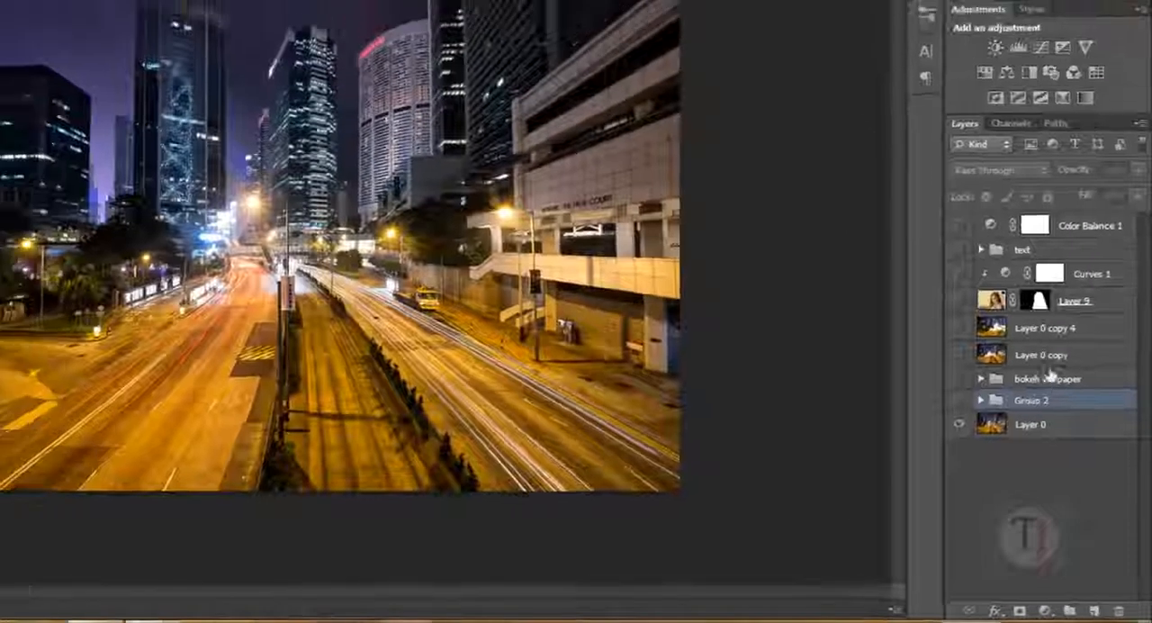
# - Show Layer 0 copy briefly to examine its bokeh blur against the original street photo
pyautogui.click(1022, 427)
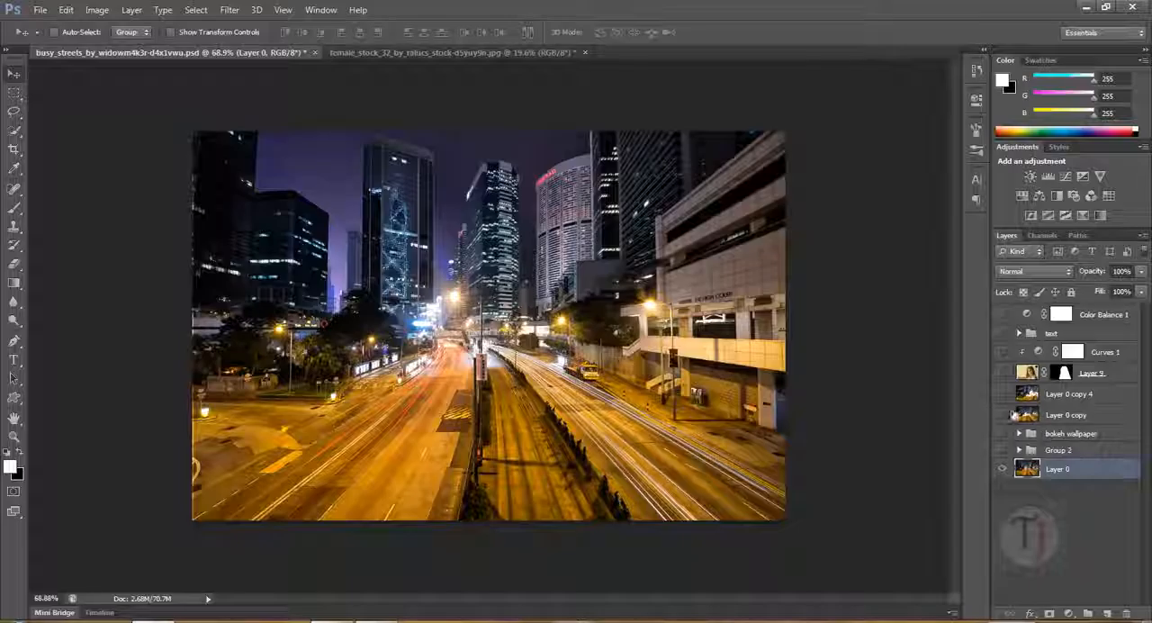
pyautogui.click(1004, 416)
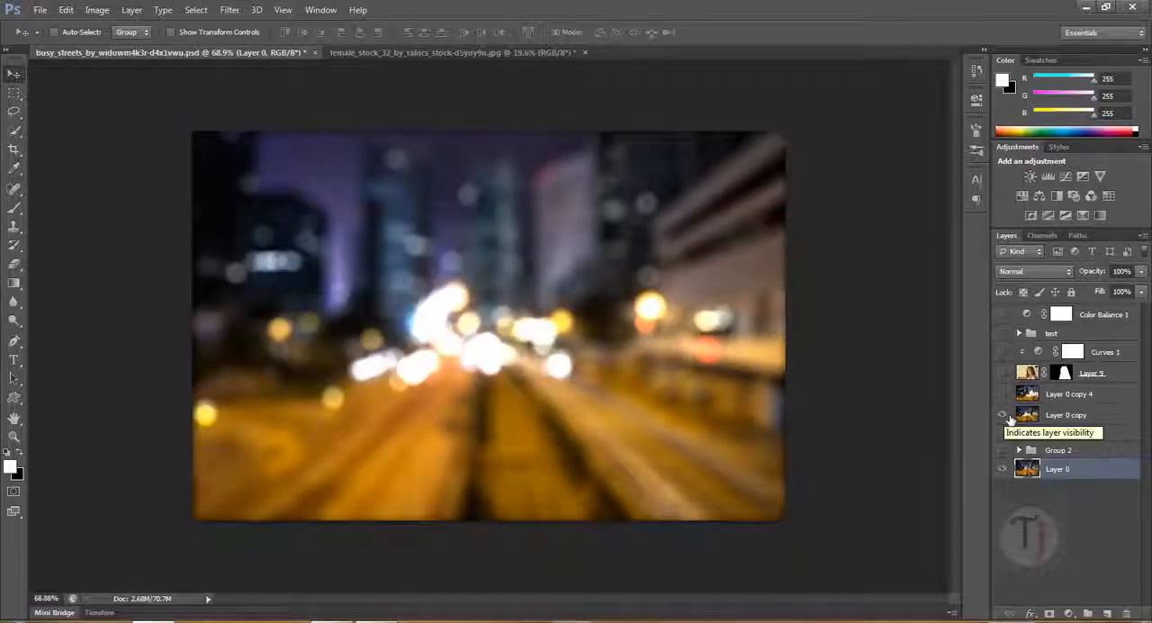
pyautogui.click(1035, 415)
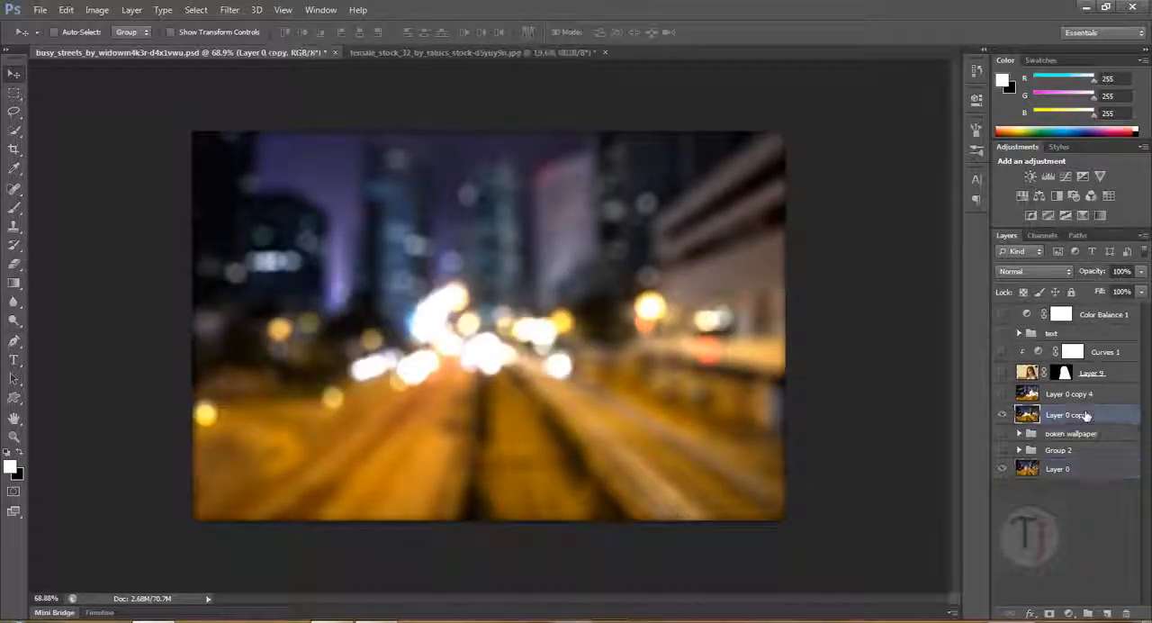
pyautogui.click(1004, 417)
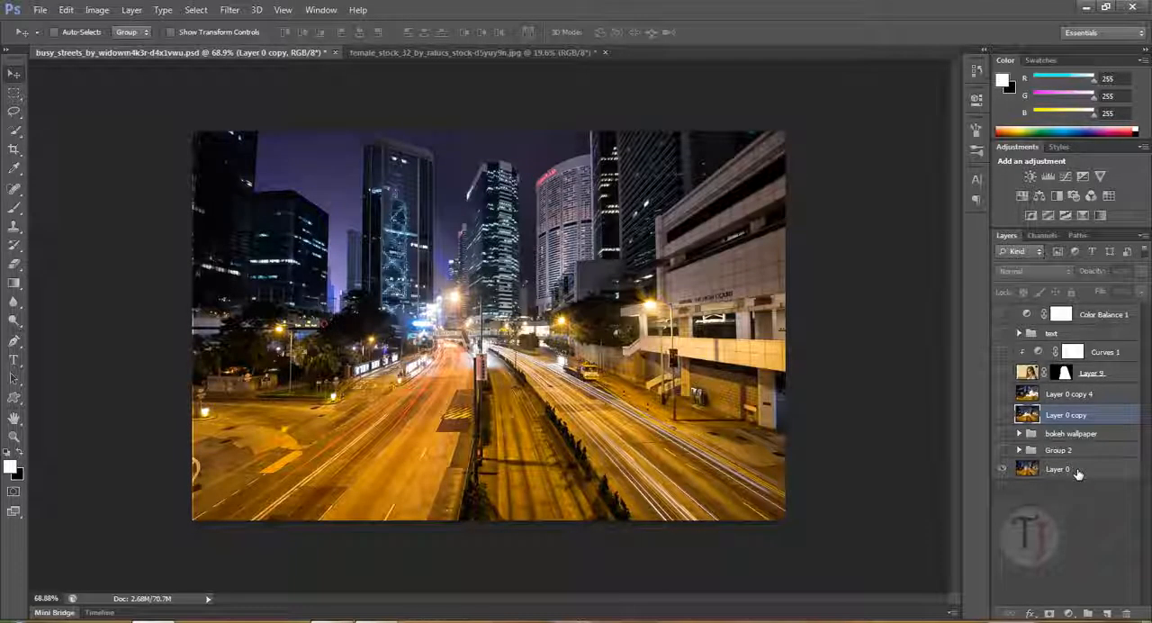
# - Duplicate the original street photo layer, Layer 0, for the second bokeh effect
pyautogui.click(1077, 470)
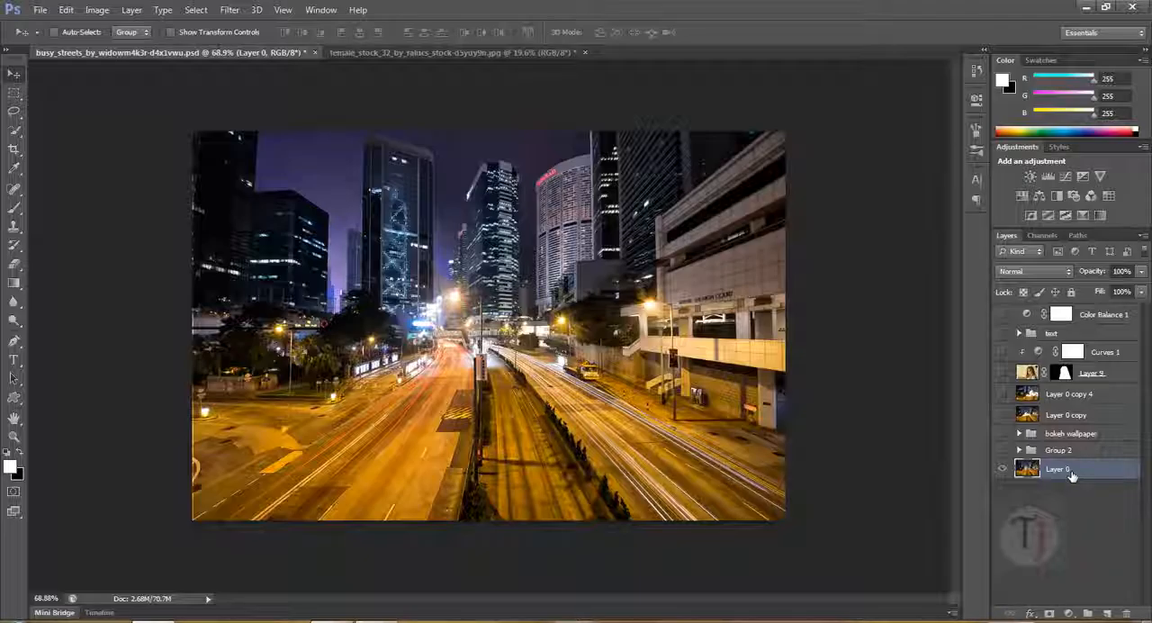
pyautogui.hotkey('ctrl', 'j')
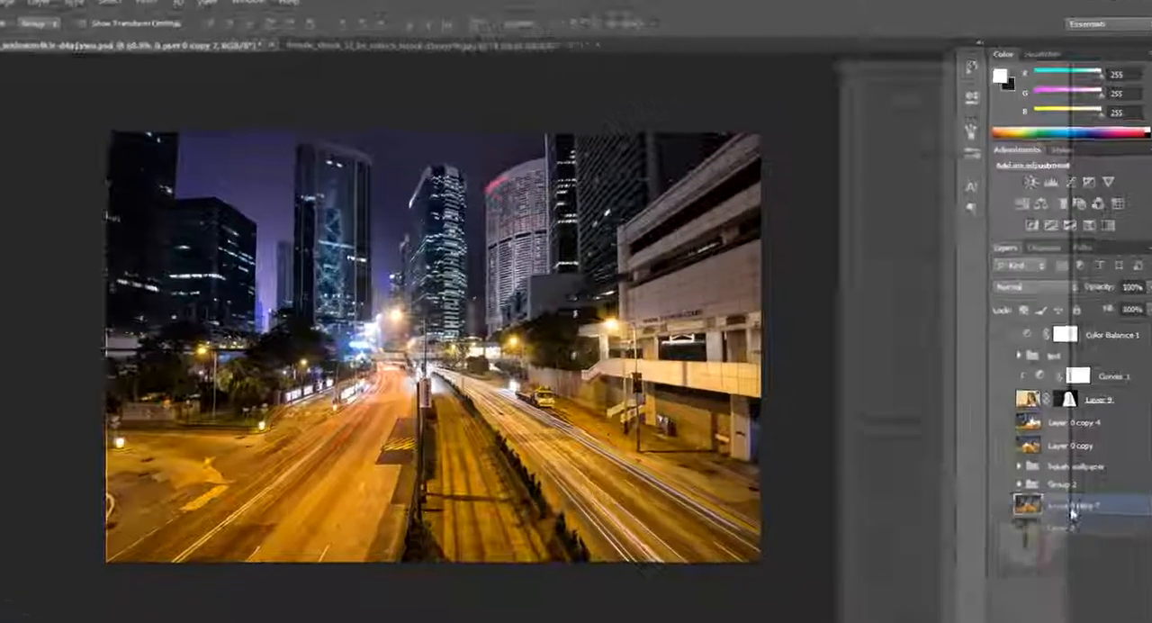
# - Convert Layer 0 copy 7 to a Smart Object to check the available blur filters, and rasterize it again
pyautogui.rightClick(1071, 475)
pyautogui.click(888, 177)
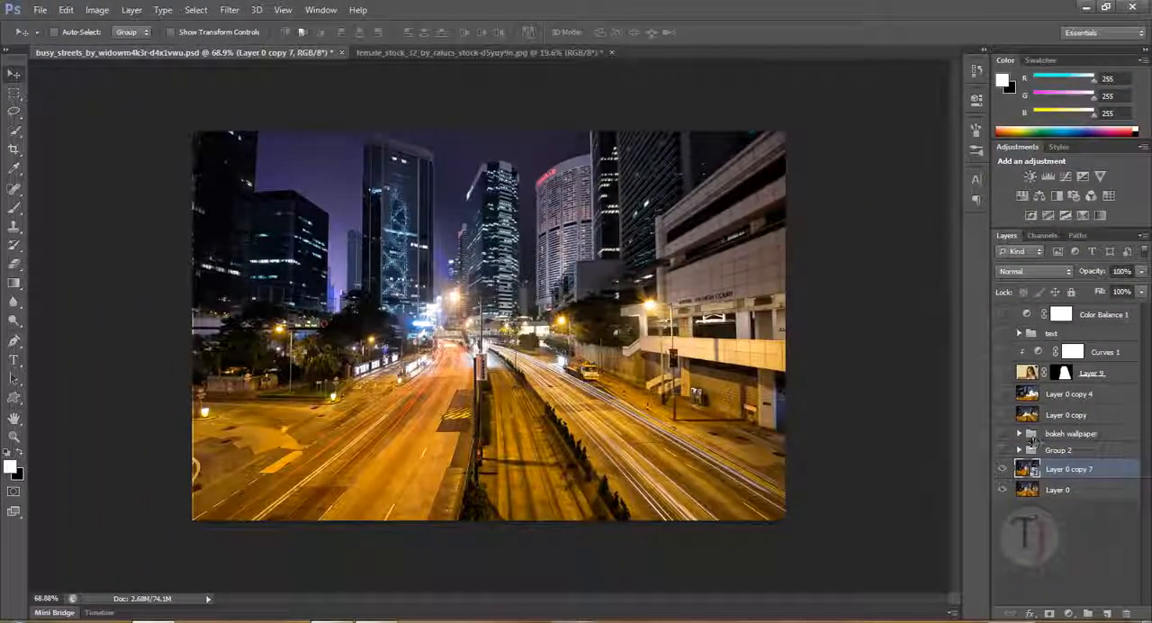
pyautogui.click(230, 9)
pyautogui.moveTo(270, 155)
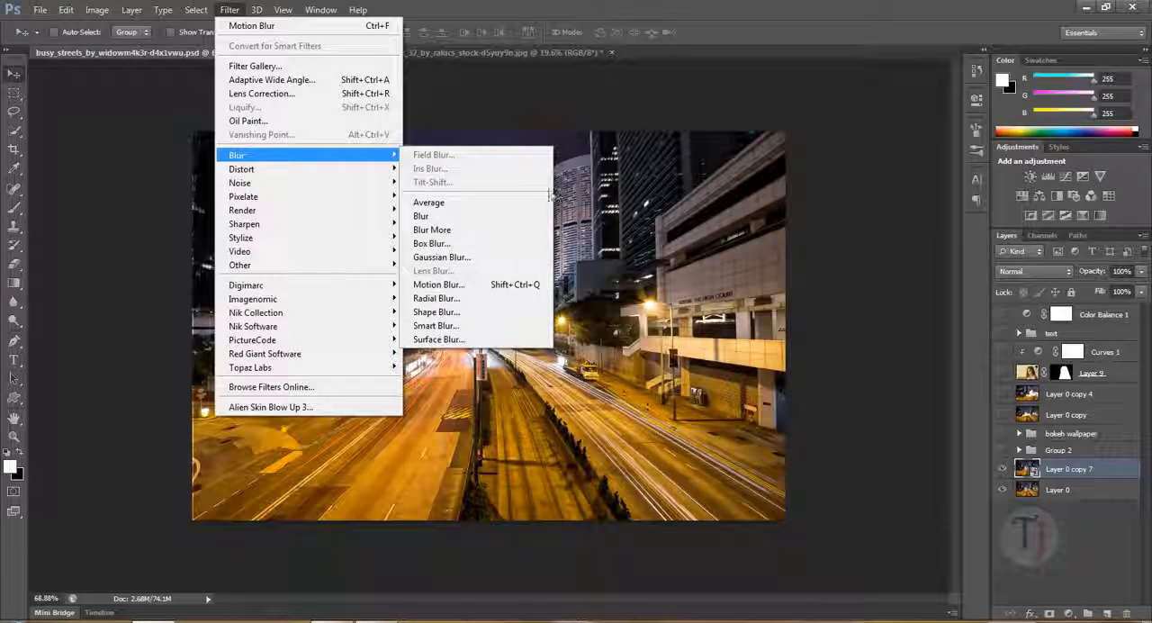
pyautogui.rightClick(1086, 471)
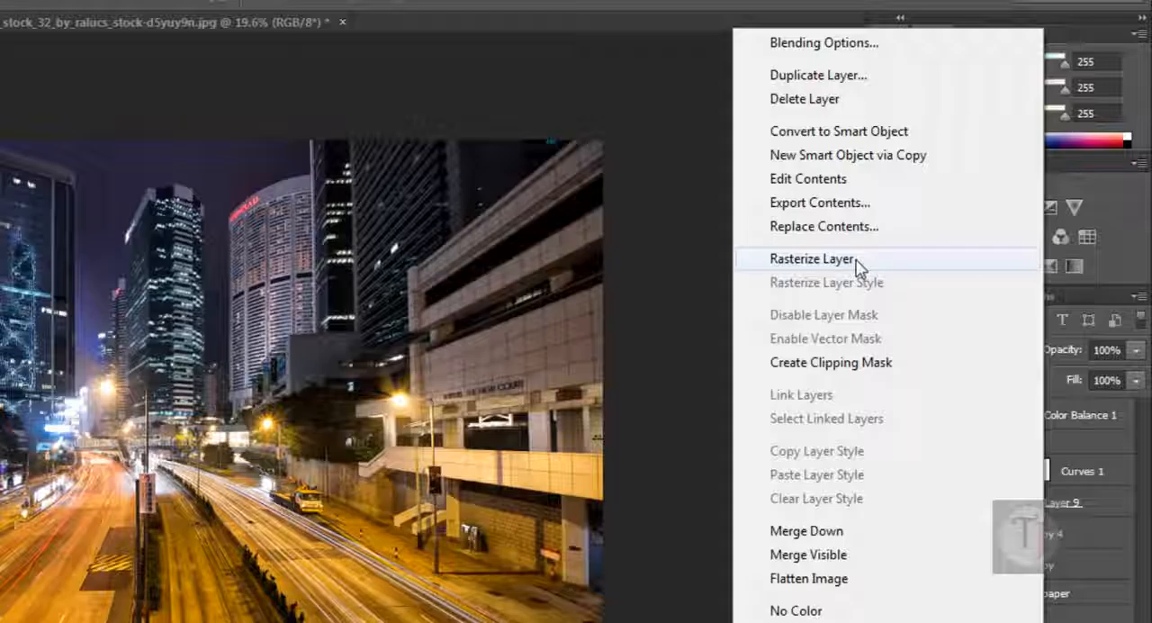
pyautogui.click(856, 260)
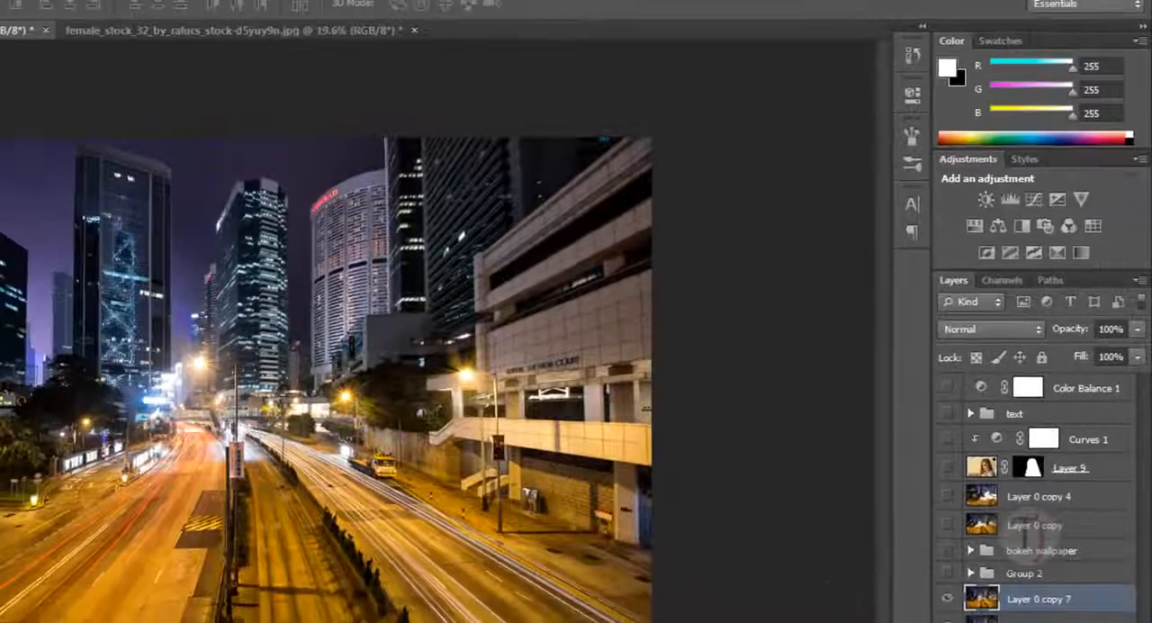
# - Start a Field Blur on the rasterized Layer 0 copy 7 with a blur of 15 px
pyautogui.click(229, 9)
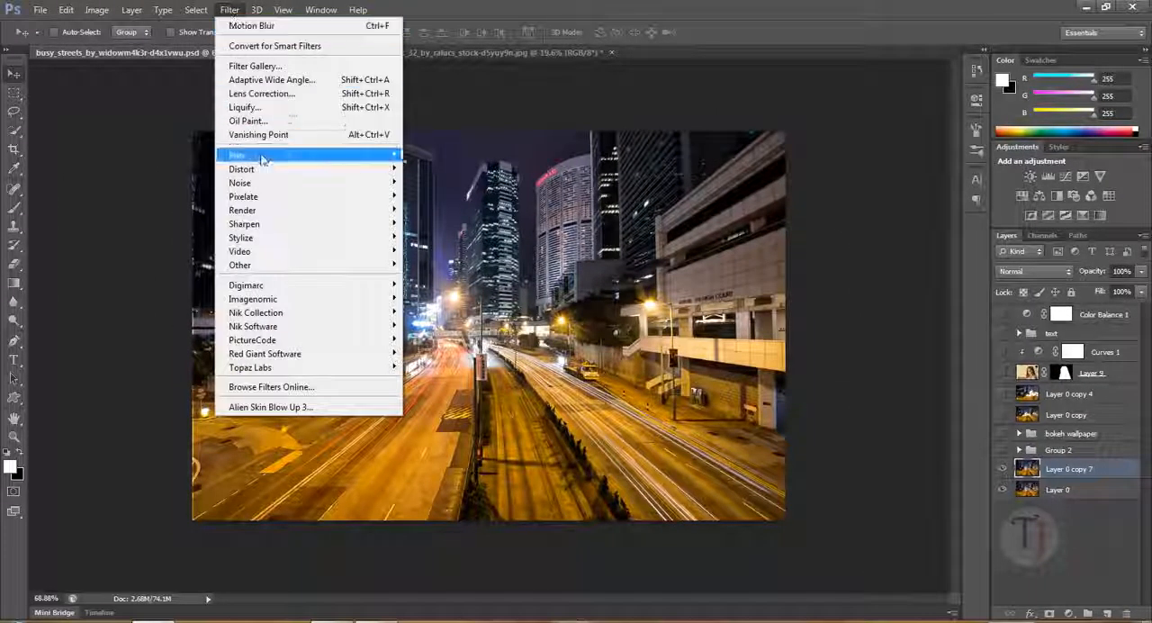
pyautogui.moveTo(262, 158)
pyautogui.click(514, 165)
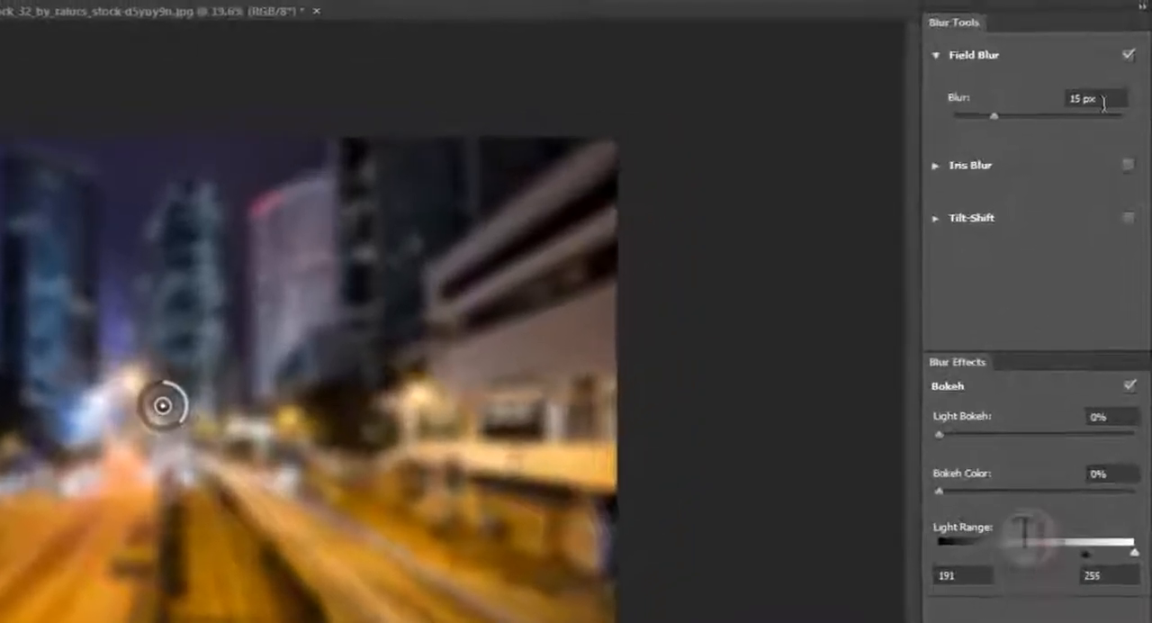
pyautogui.click(1100, 99)
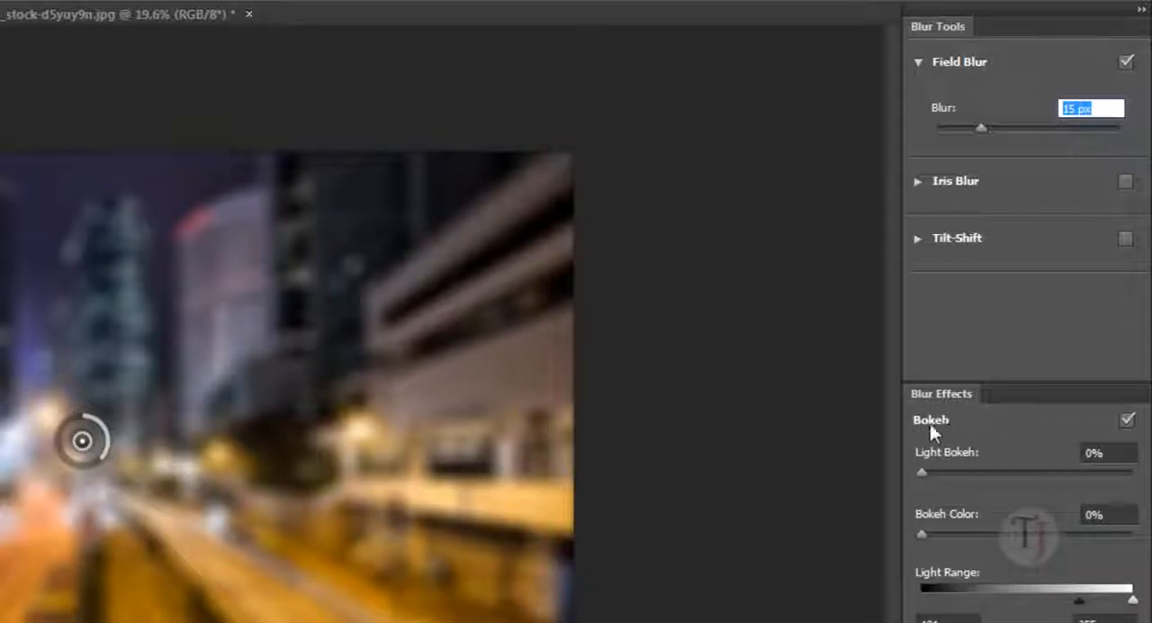
# - Set the Field Blur's Light Bokeh to 59% and its Bokeh Color to 28%
pyautogui.moveTo(922, 473); pyautogui.dragTo(1025, 473)
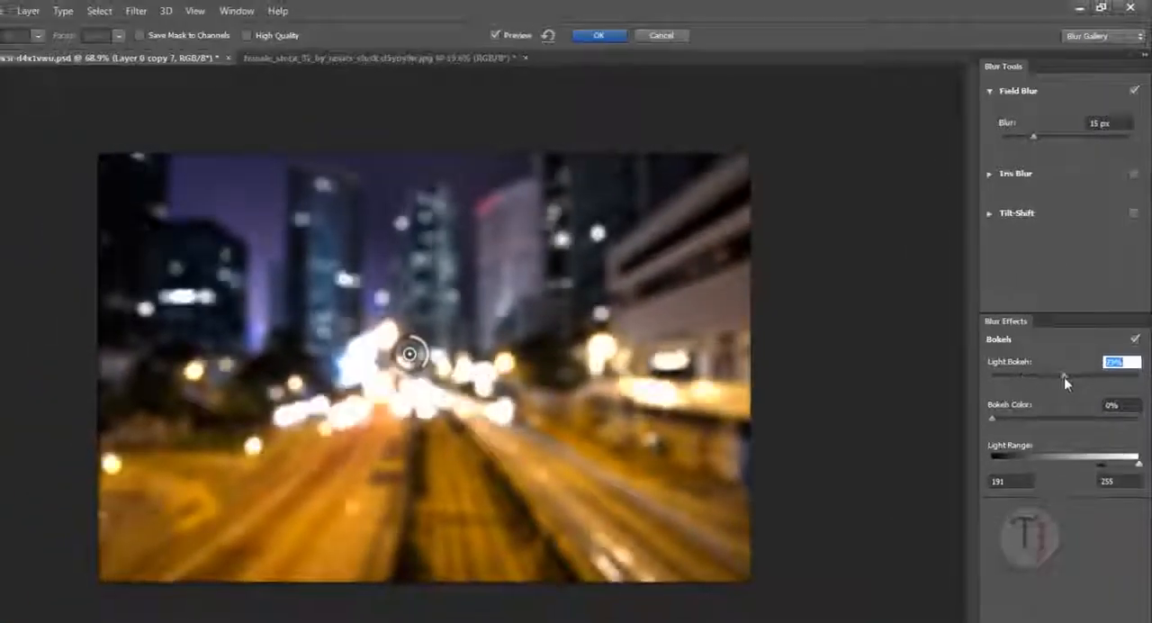
pyautogui.moveTo(1064, 376)
pyautogui.mouseDown()
pyautogui.moveTo(1091, 380)
pyautogui.moveTo(1065, 380)
pyautogui.moveTo(1078, 383)
pyautogui.mouseUp()
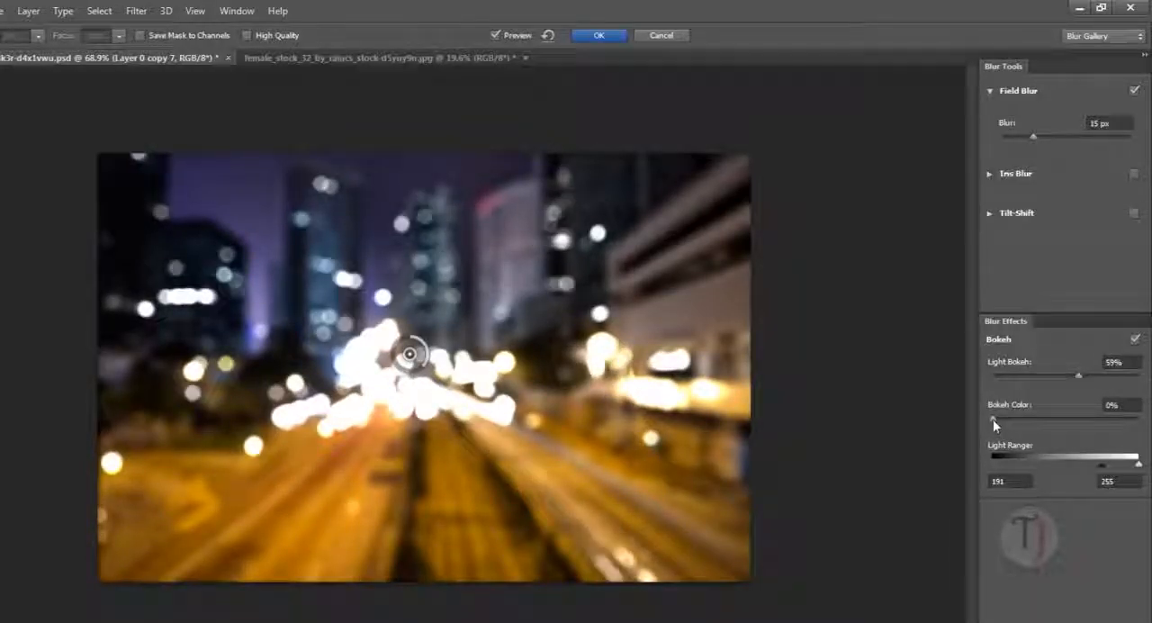
pyautogui.moveTo(992, 419); pyautogui.dragTo(1032, 423)
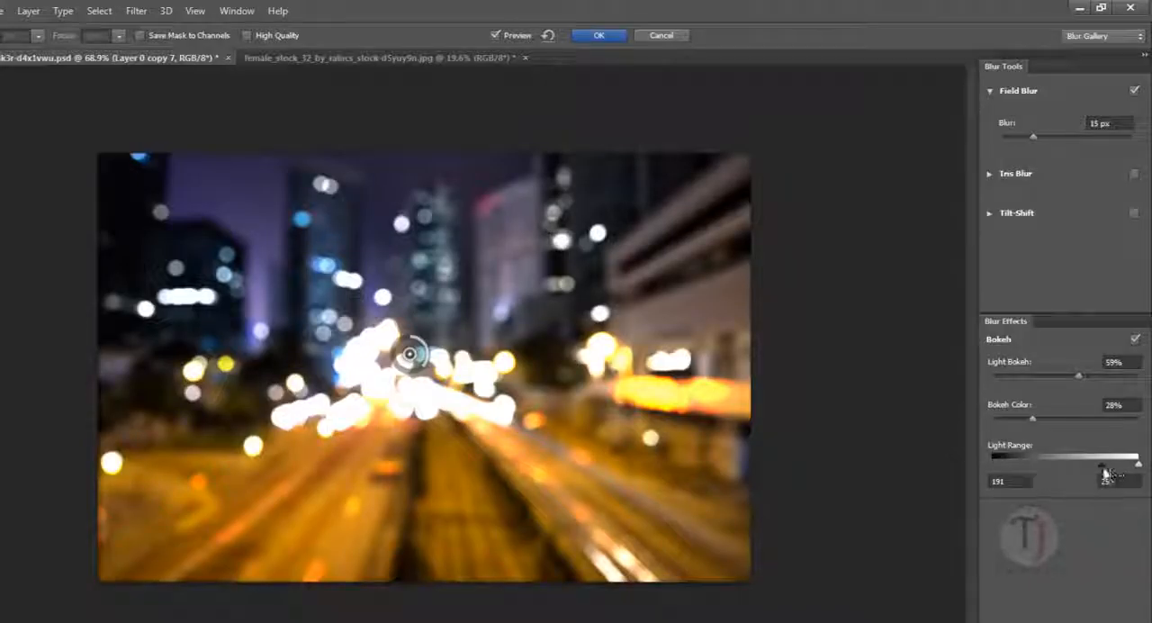
# - Narrow the bokeh Light Range to 219–255 so fewer highlights turn into light circles
pyautogui.moveTo(1103, 470); pyautogui.dragTo(1122, 468)
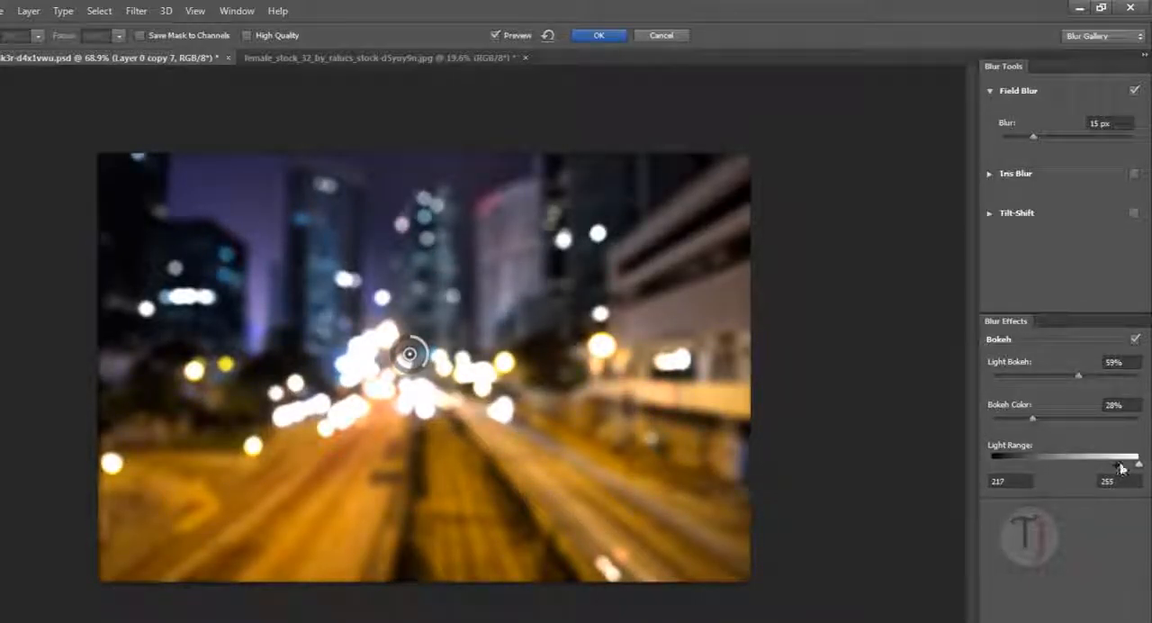
pyautogui.moveTo(1119, 468); pyautogui.dragTo(1118, 468)
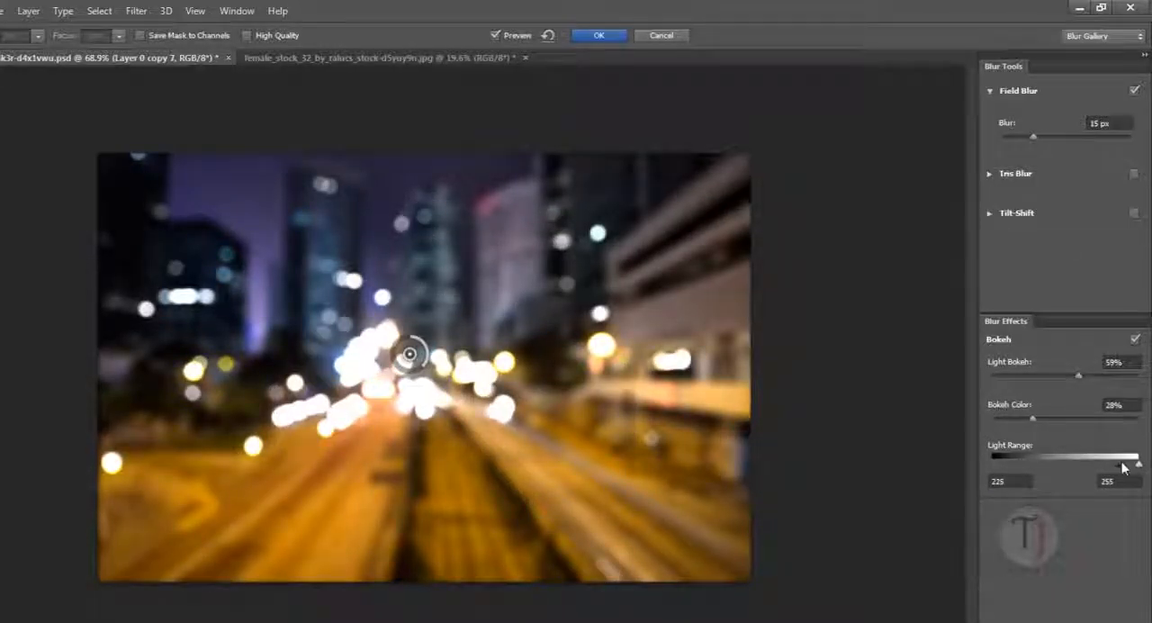
pyautogui.moveTo(1124, 464); pyautogui.dragTo(1118, 463)
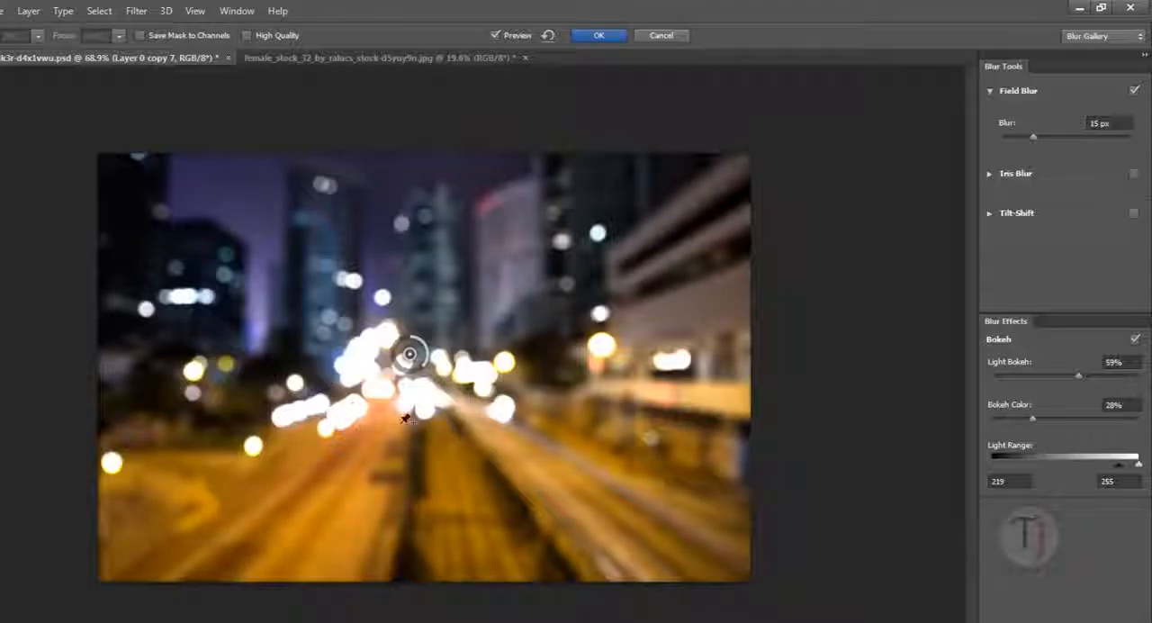
# - Increase the Field Blur to 20 px, apply it, and compare Layer 0 copy 7 with the original street photo
pyautogui.moveTo(1033, 138); pyautogui.dragTo(1041, 138)
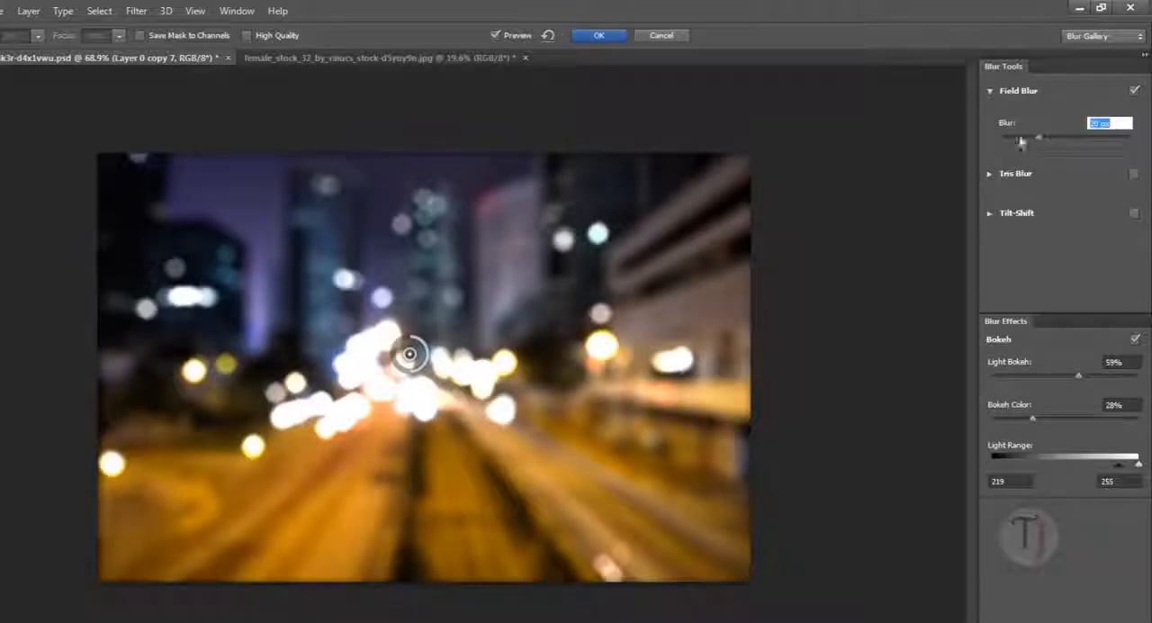
pyautogui.click(599, 36)
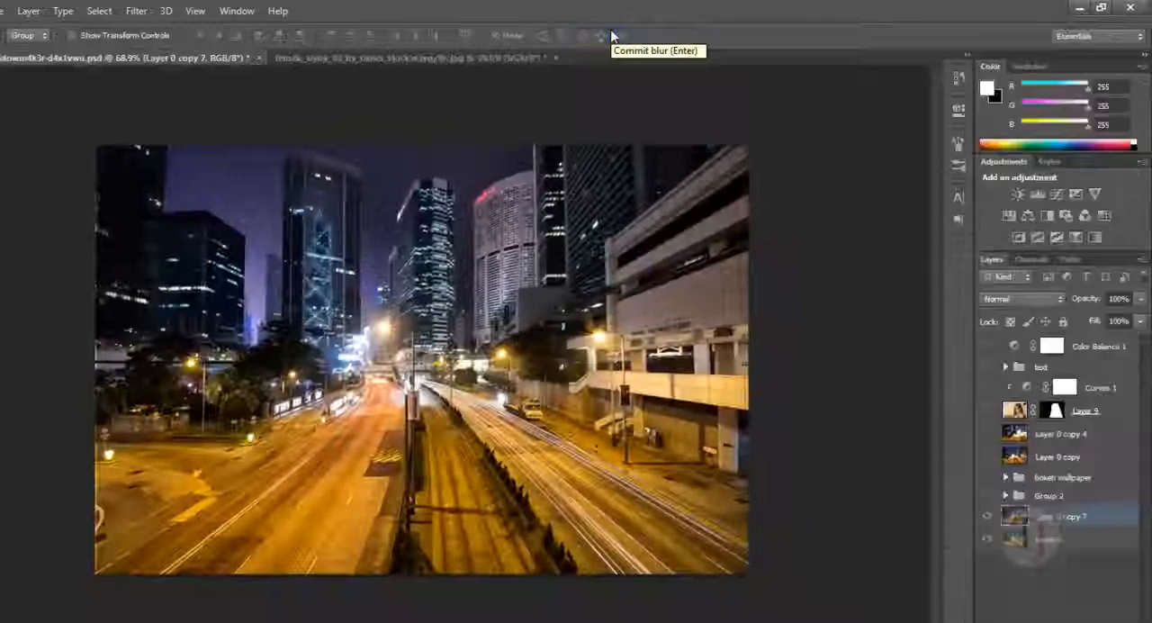
pyautogui.click(988, 517)
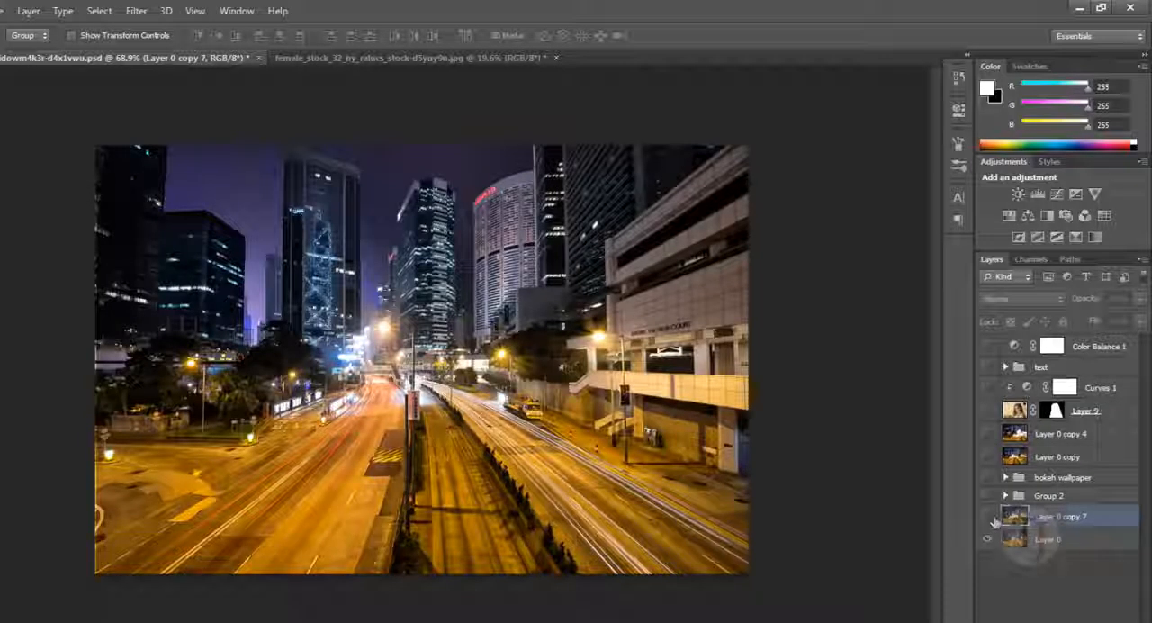
pyautogui.click(989, 517)
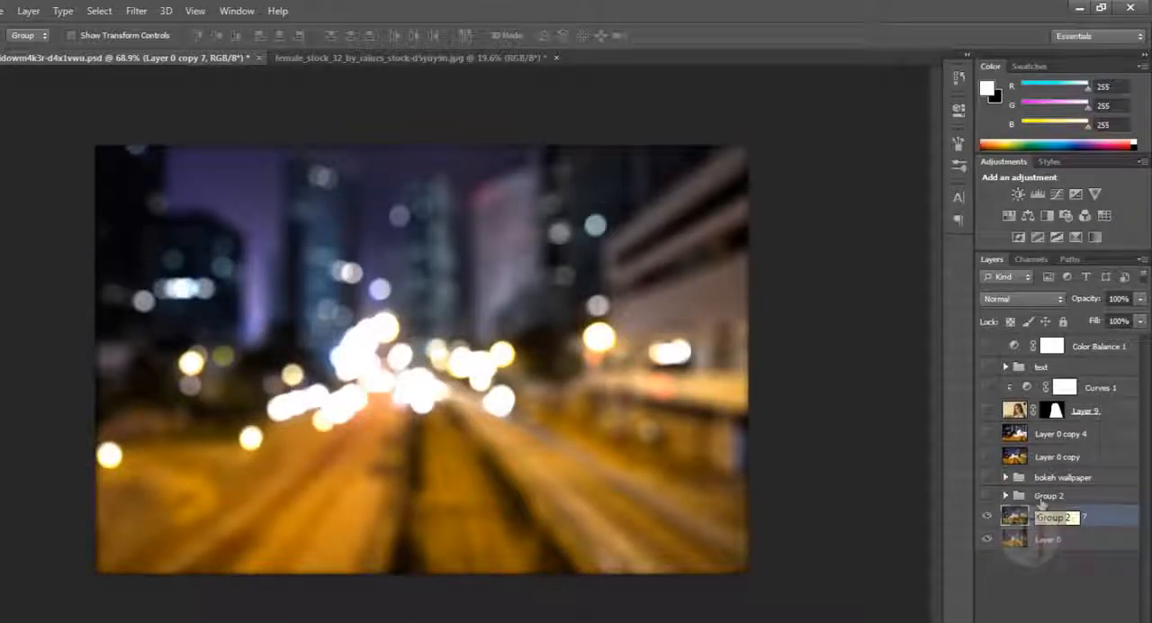
# - Show the masked portrait on Layer 9 over the bokeh background and compare it with its open stock photo
pyautogui.click(1030, 414)
pyautogui.click(989, 412)
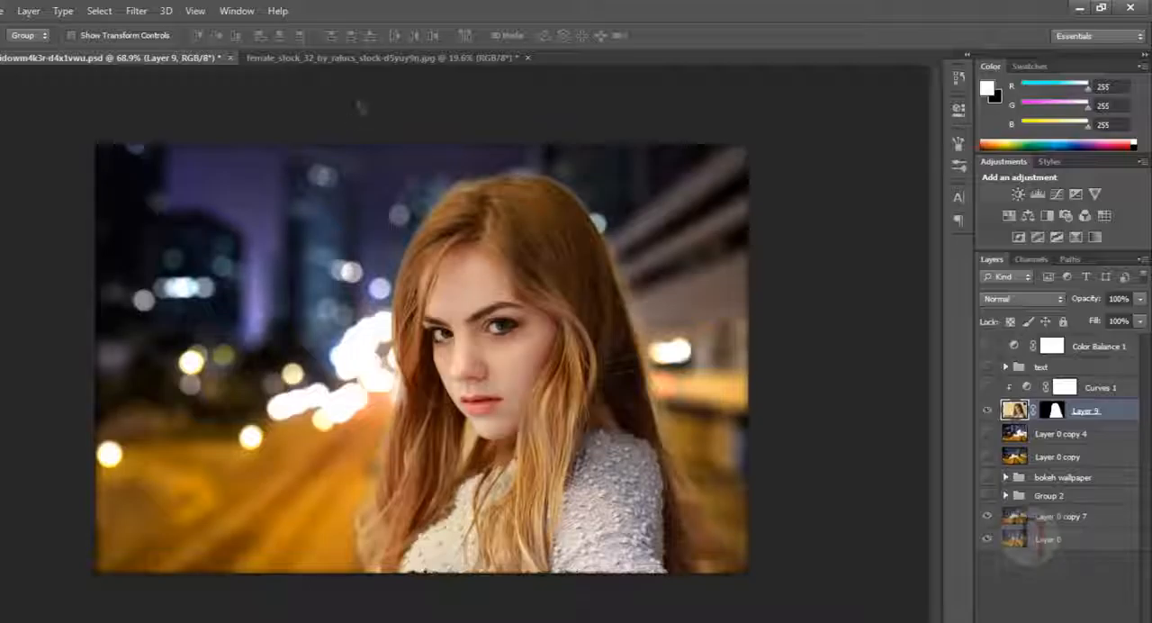
pyautogui.click(353, 57)
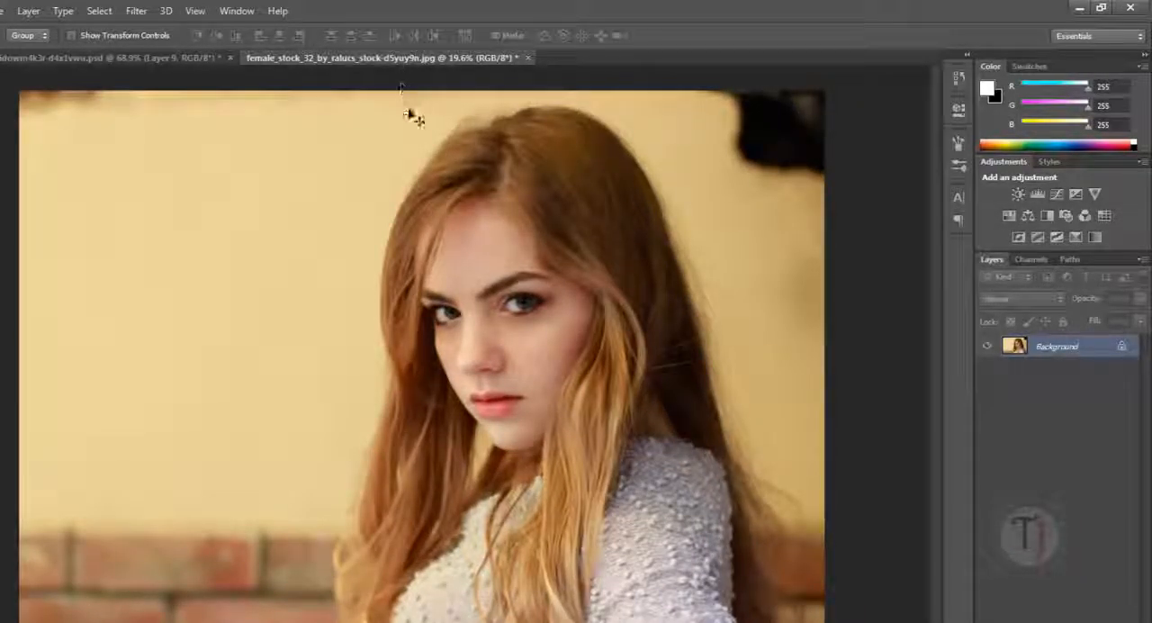
pyautogui.click(198, 58)
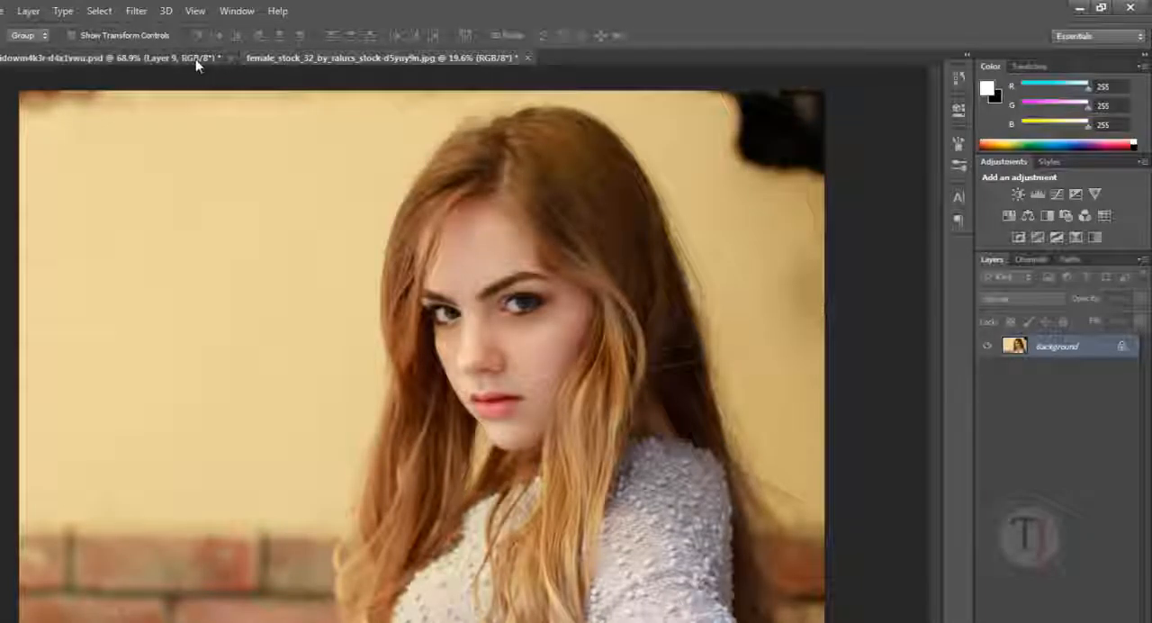
# - Disable Layer 9's mask briefly to examine the unmasked portrait, and enable it again
pyautogui.click(1057, 411)
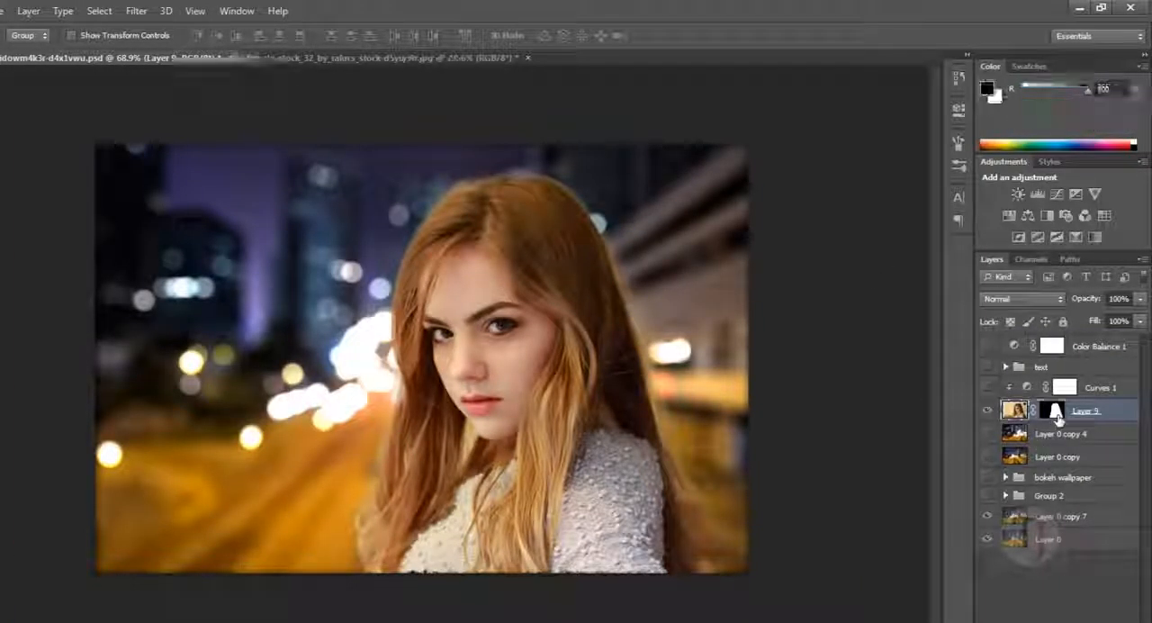
pyautogui.keyDown('shift'); pyautogui.click(1057, 412); pyautogui.keyUp('shift')
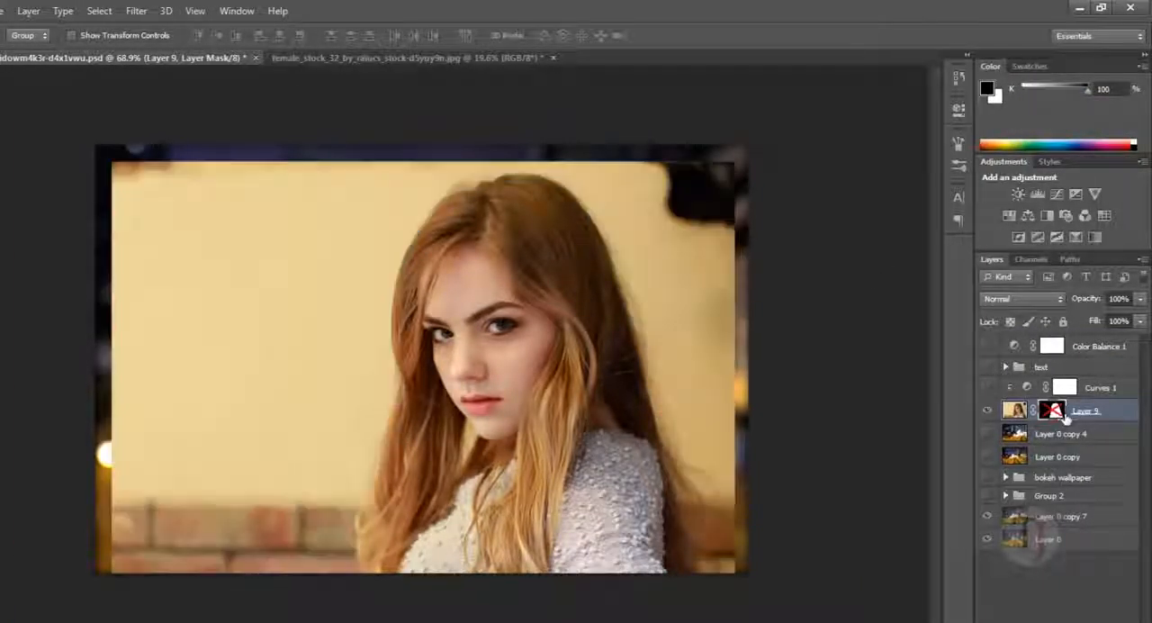
pyautogui.keyDown('shift'); pyautogui.click(1058, 413); pyautogui.keyUp('shift')
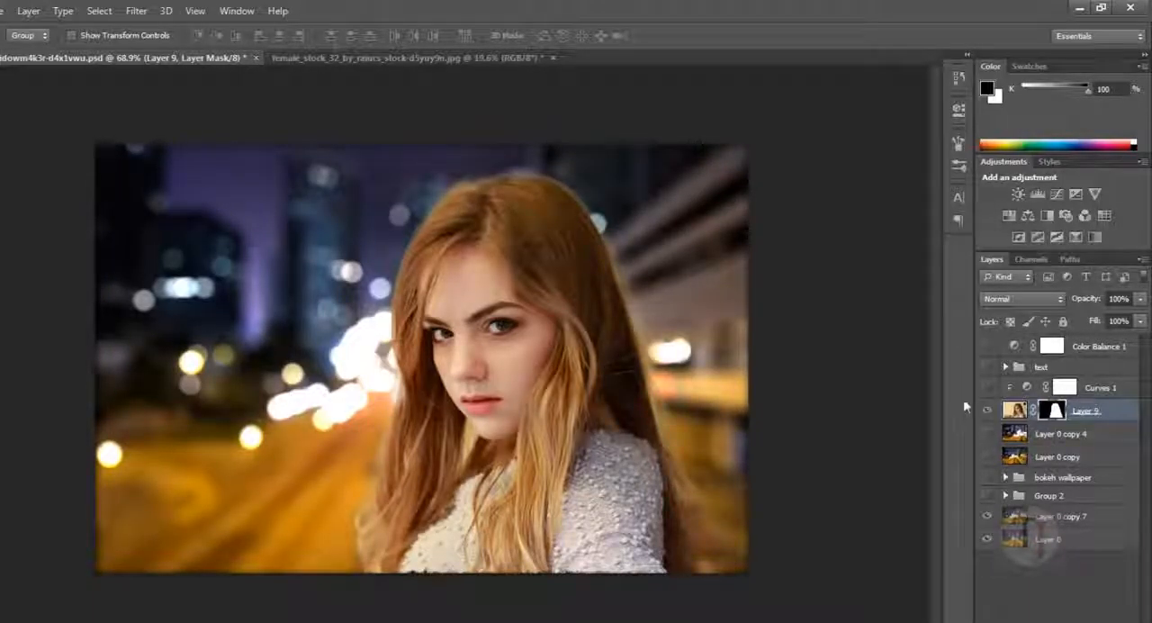
# - Show the Curves 1 and Color Balance 1 adjustments and the text group over the portrait
pyautogui.click(1015, 392)
pyautogui.click(987, 387)
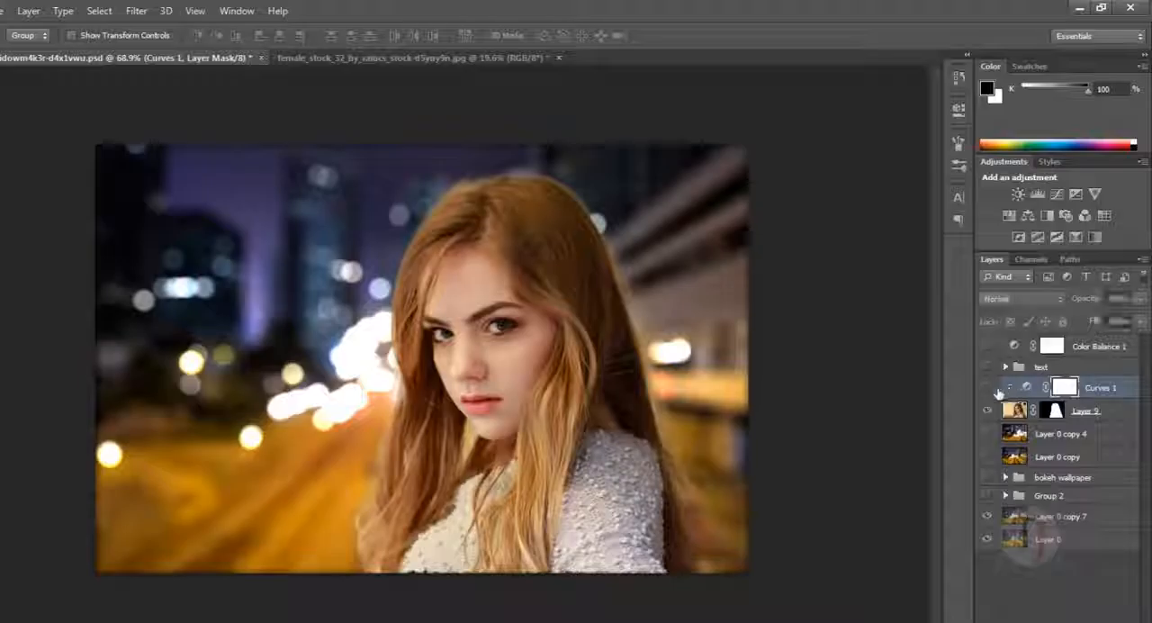
pyautogui.click(989, 346)
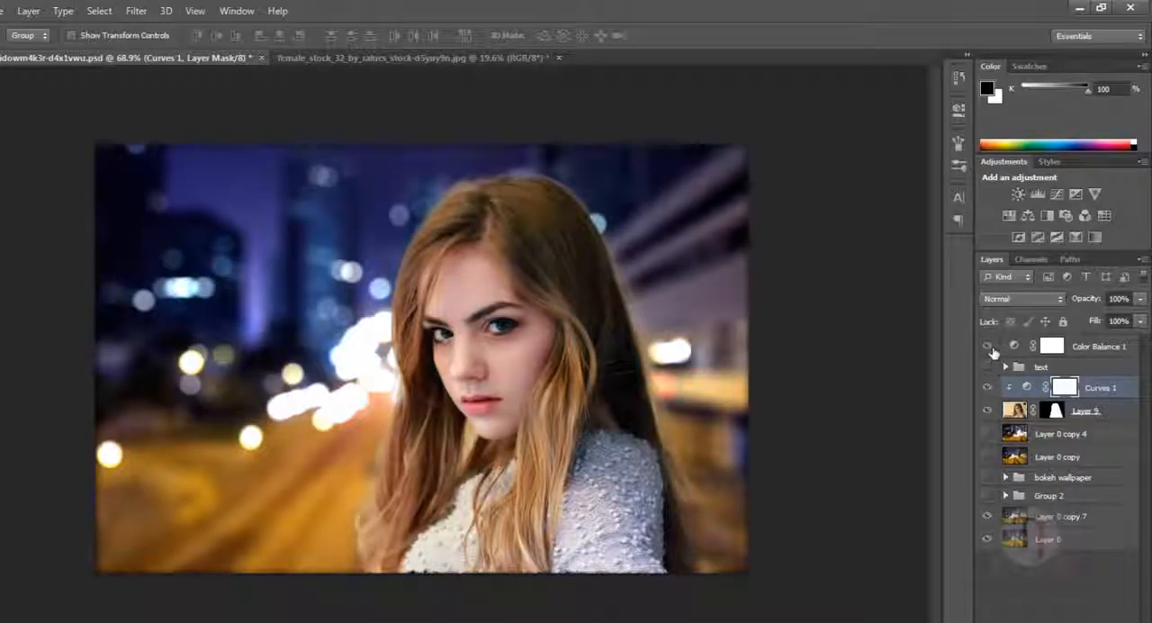
pyautogui.click(988, 368)
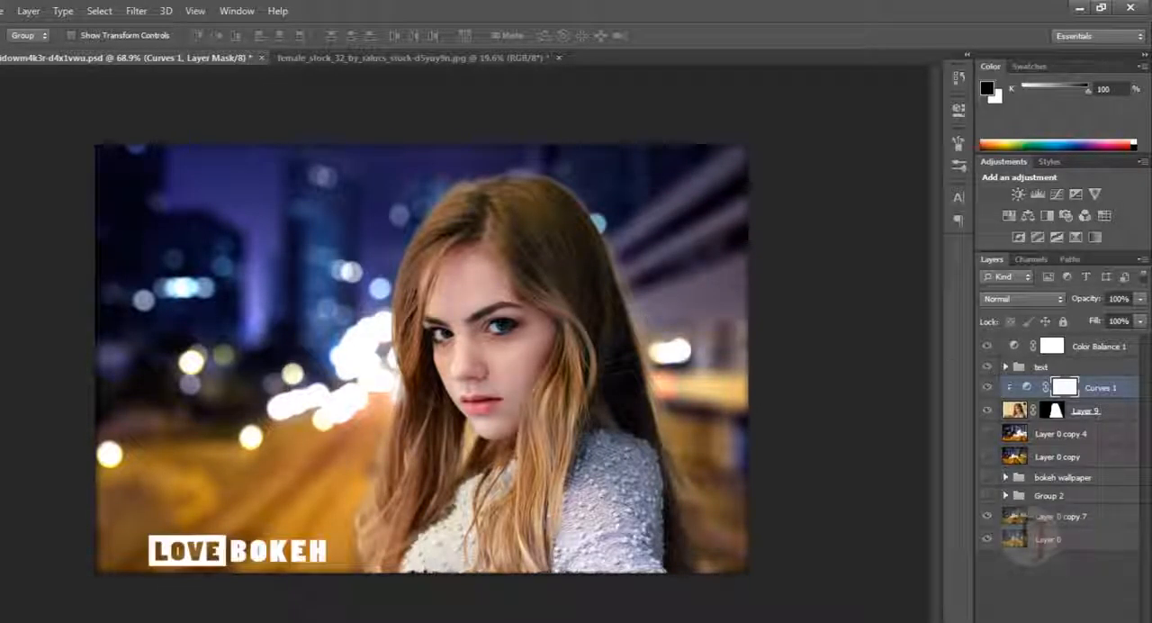
# - Widen the canvas equally on both sides with the Crop tool, keeping its height
pyautogui.press('c')
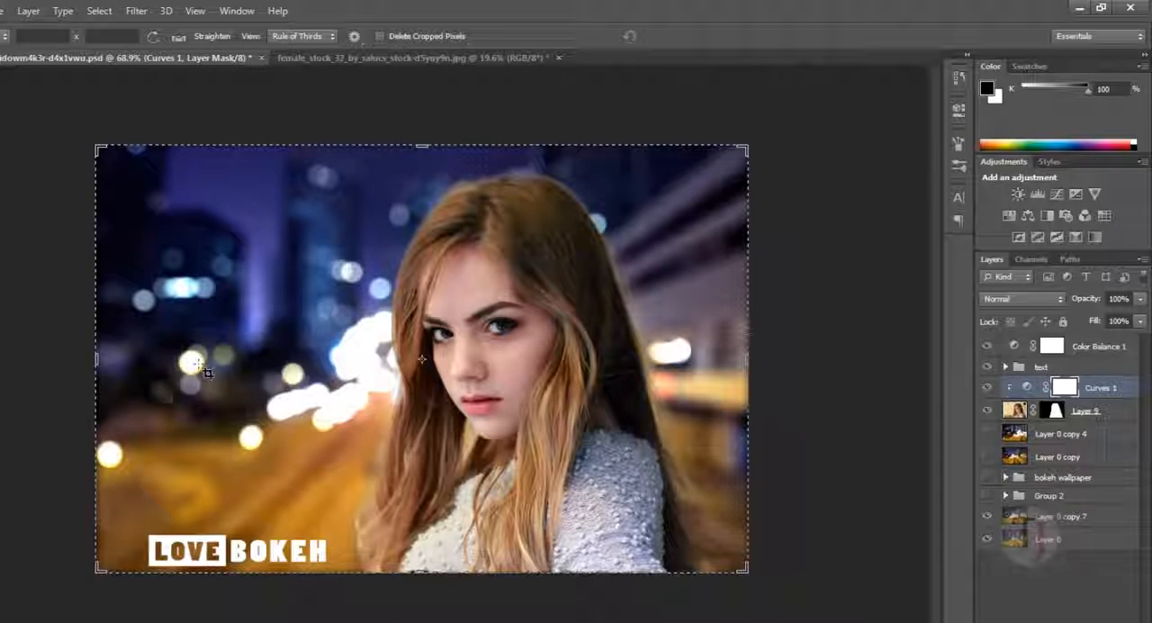
pyautogui.moveTo(91, 367); pyautogui.dragTo(63, 362)
pyautogui.press('Return')
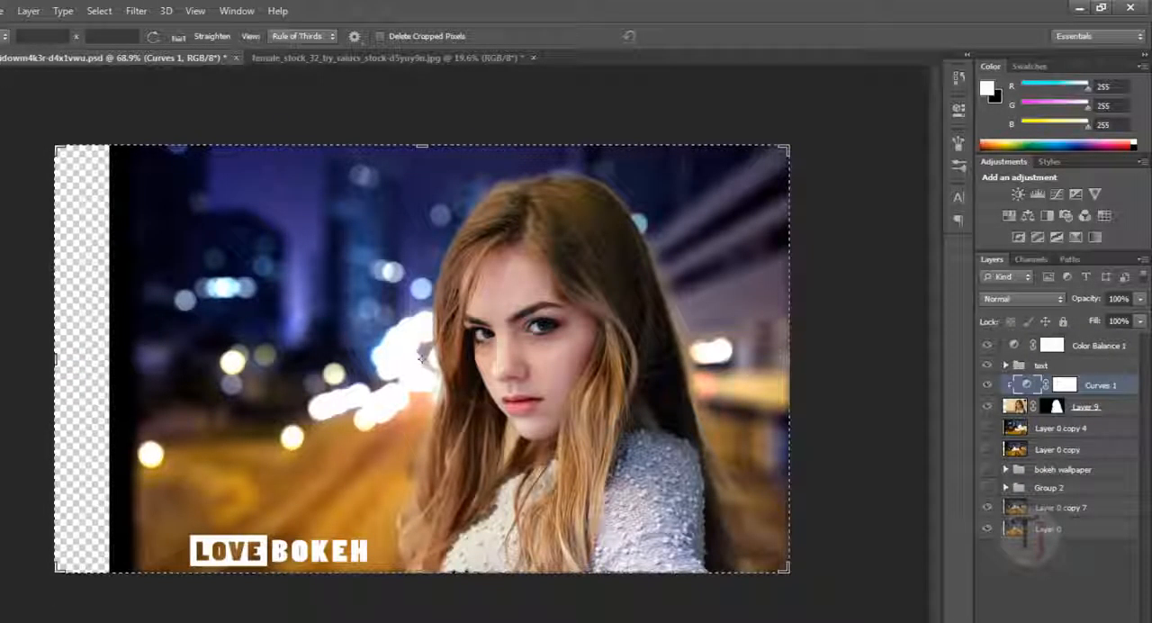
pyautogui.press('v')
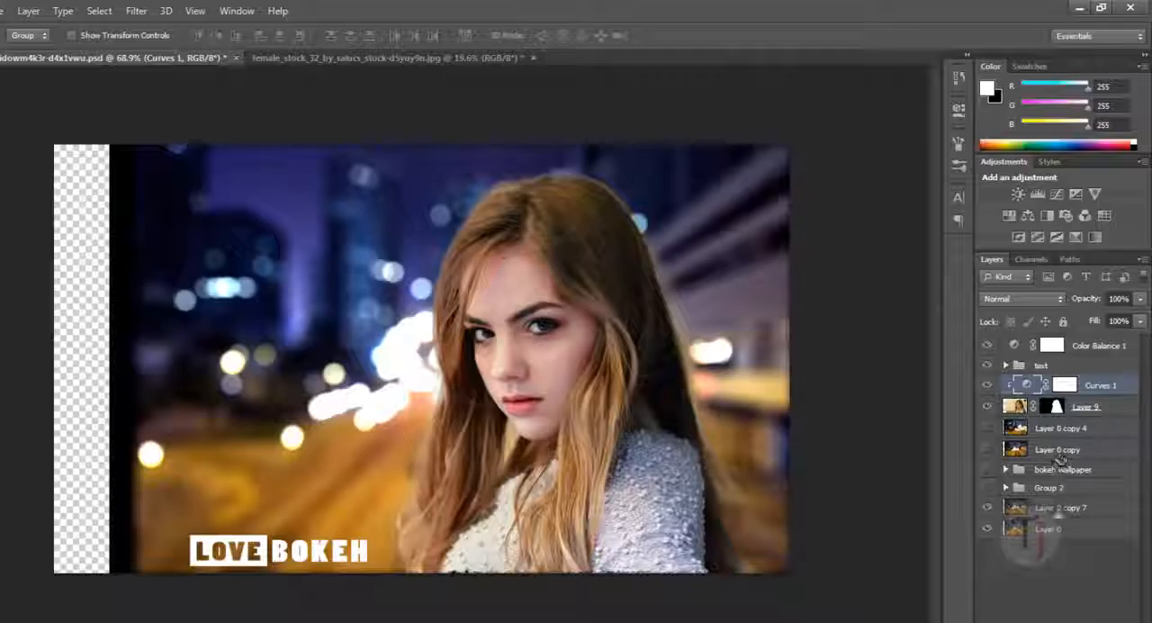
# - Hide Layer 0 copy 7 briefly to compare the sharp street background with the blurred one
pyautogui.click(1062, 507)
pyautogui.click(988, 507)
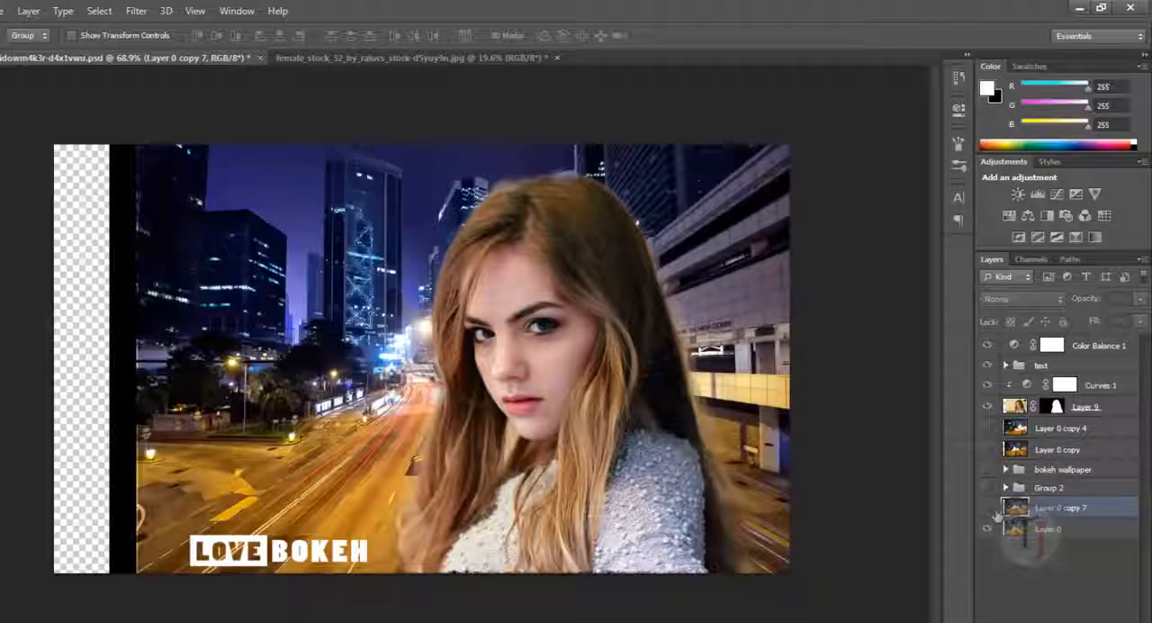
pyautogui.click(988, 507)
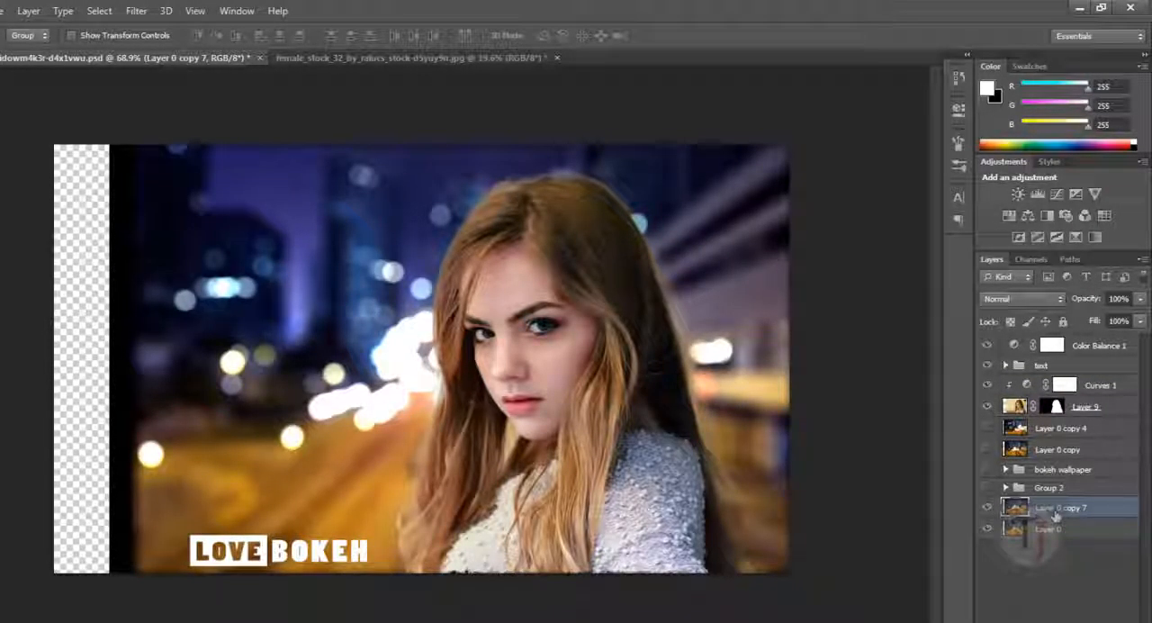
# - Scale up Layer 0 copy 7 with Free Transform and reposition it so larger bokeh fills the whole widened canvas
pyautogui.moveTo(1057, 513); pyautogui.dragTo(1059, 509)
pyautogui.hotkey('ctrl', 't')
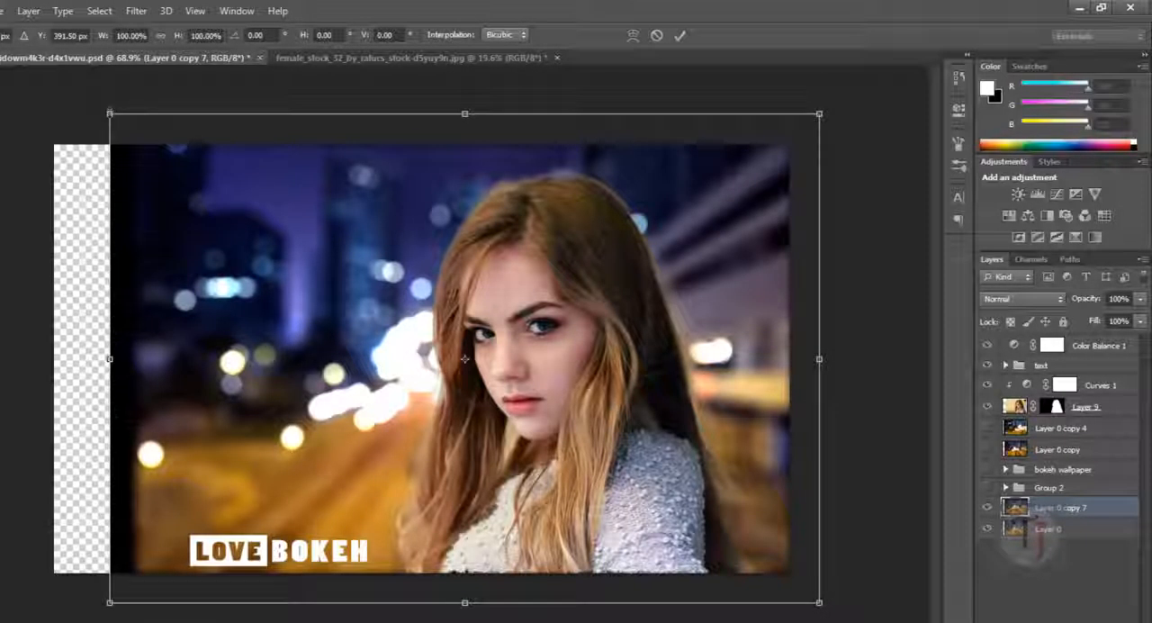
pyautogui.moveTo(110, 114); pyautogui.dragTo(0, 0)
pyautogui.moveTo(399, 358); pyautogui.dragTo(524, 335)
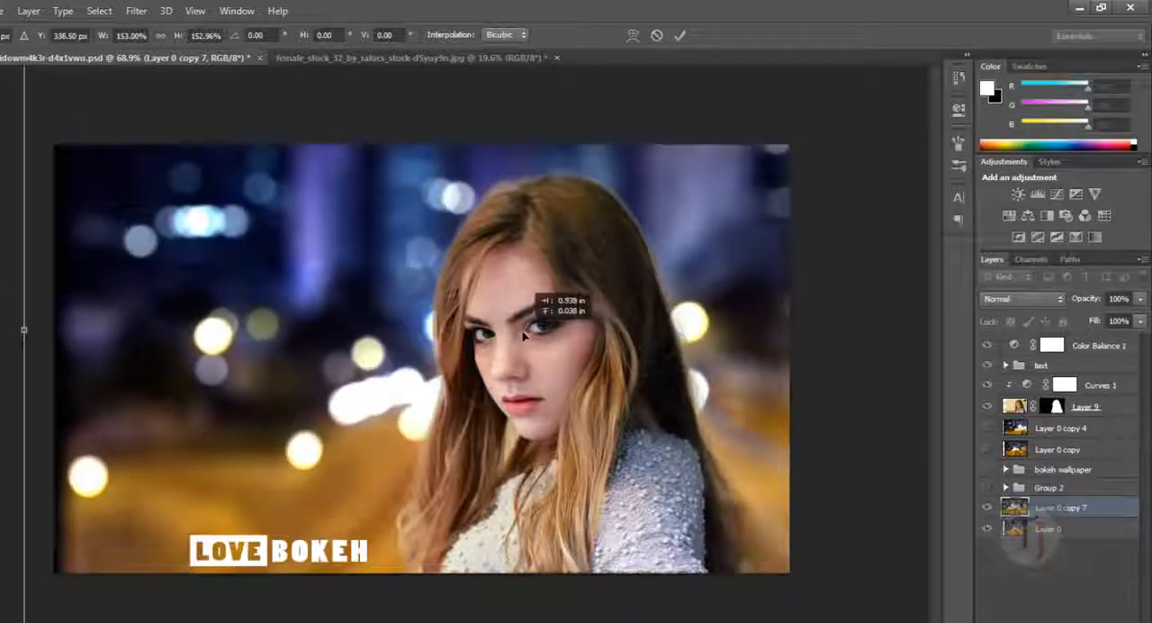
pyautogui.scroll(-5, 524, 335)
pyautogui.moveTo(257, 190); pyautogui.dragTo(187, 142)
pyautogui.scroll(4, 217, 171)
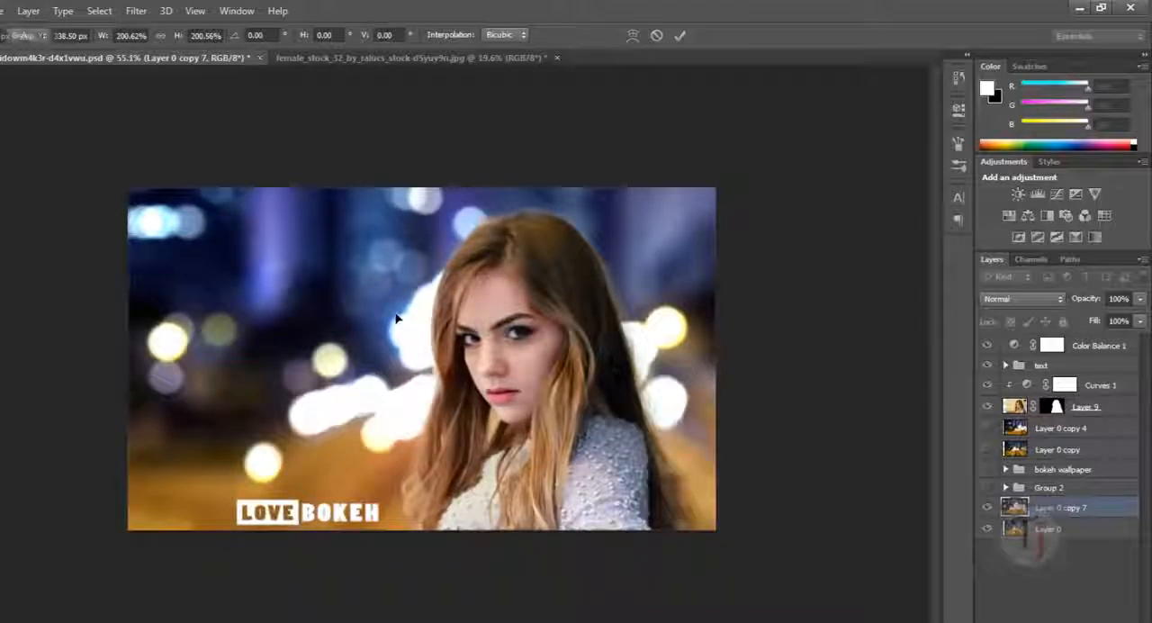
pyautogui.press('Return')
pyautogui.moveTo(368, 315); pyautogui.dragTo(404, 372)
pyautogui.scroll(1, 422, 363)
pyautogui.scroll(5, 421, 358)
pyautogui.scroll(-5, 404, 372)
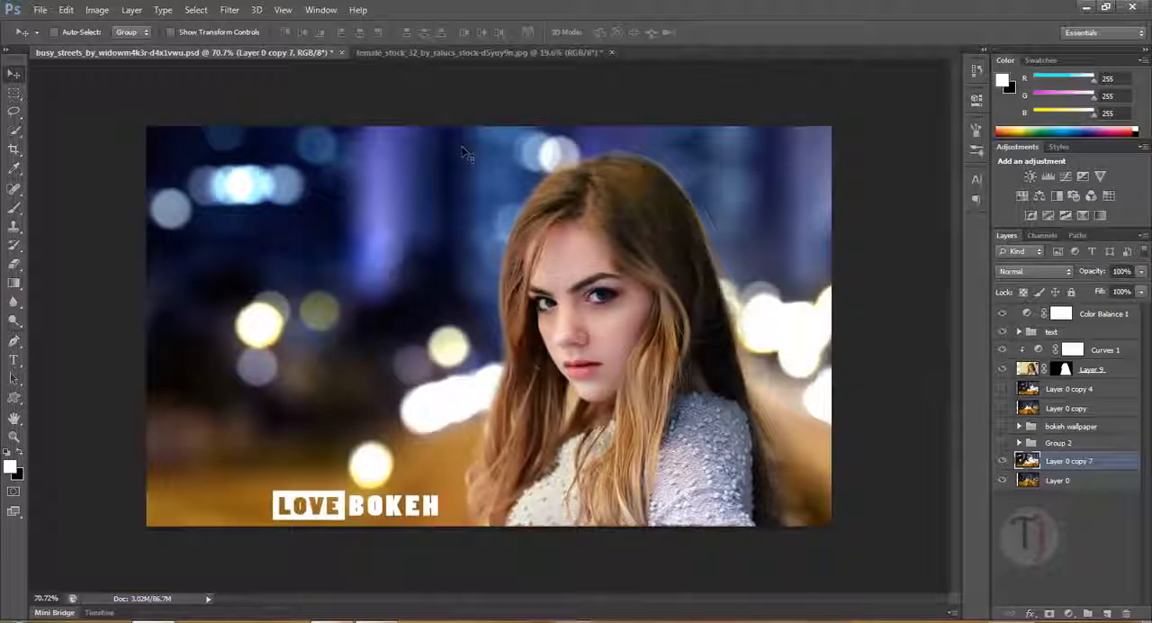
# - Compare the finished portrait composite with the original female stock photo
pyautogui.click(482, 54)
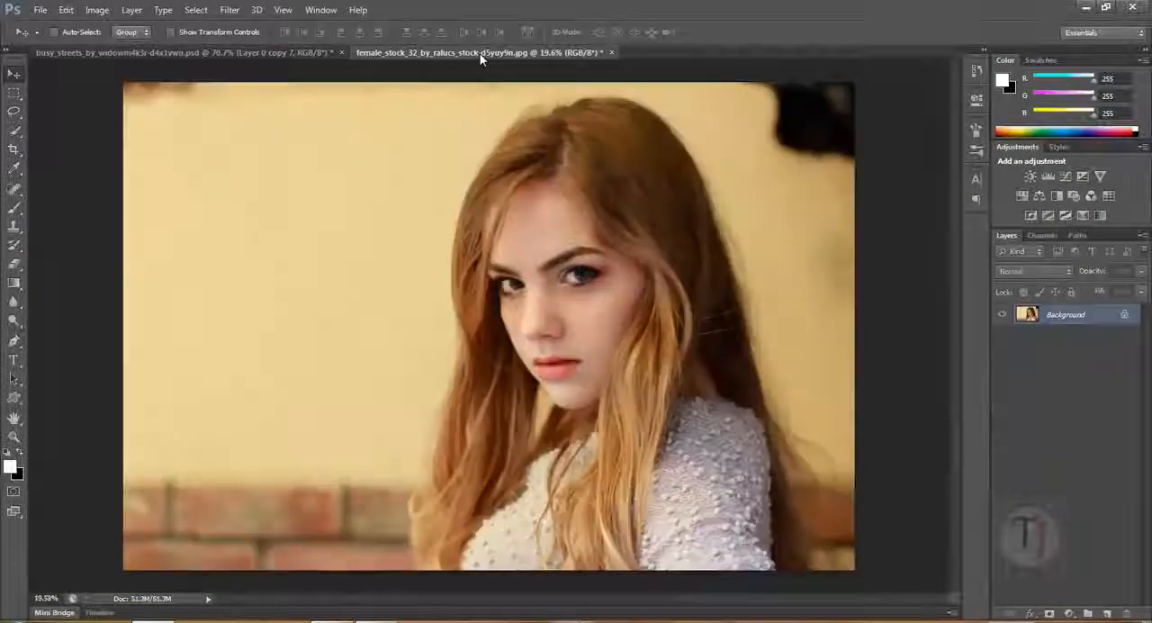
pyautogui.click(306, 54)
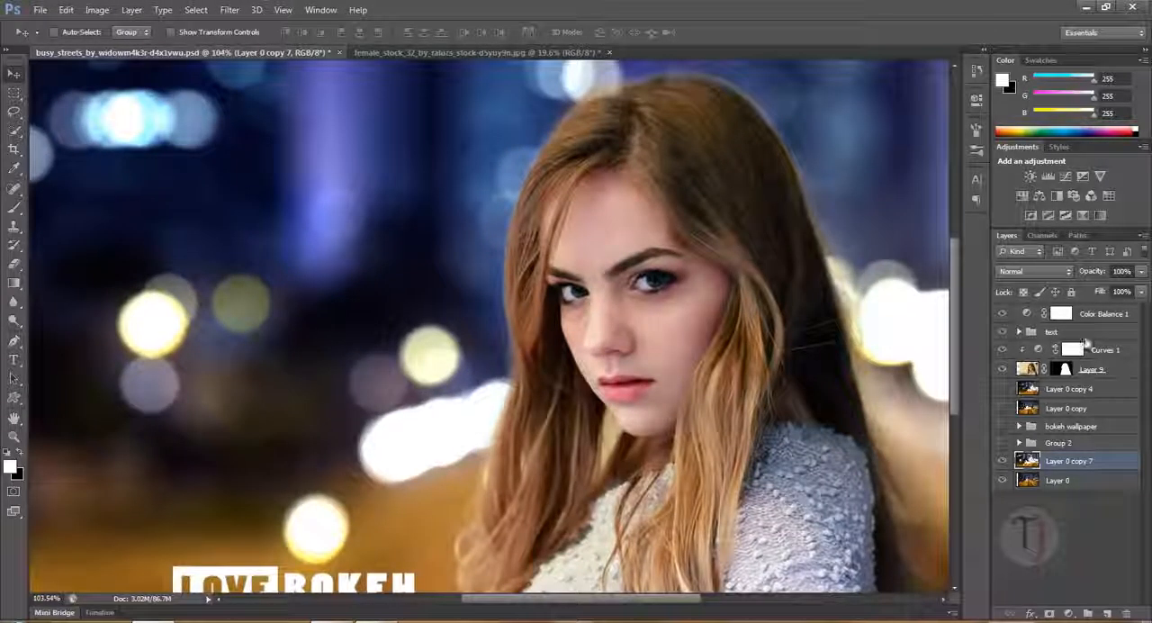
pyautogui.scroll(-3, 843, 396)
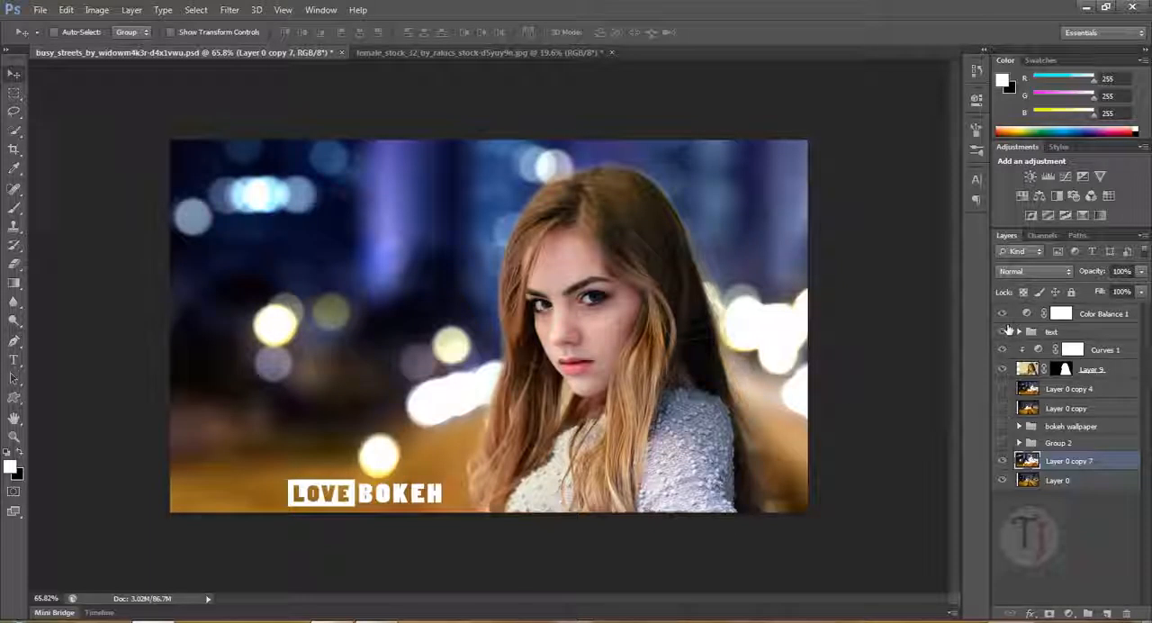
# - Hide the portrait, text, adjustment layers and Layer 0 copy 7, and show the bokeh wallpaper in Group 2
pyautogui.keyDown('alt'); pyautogui.click(997, 460); pyautogui.keyUp('alt')
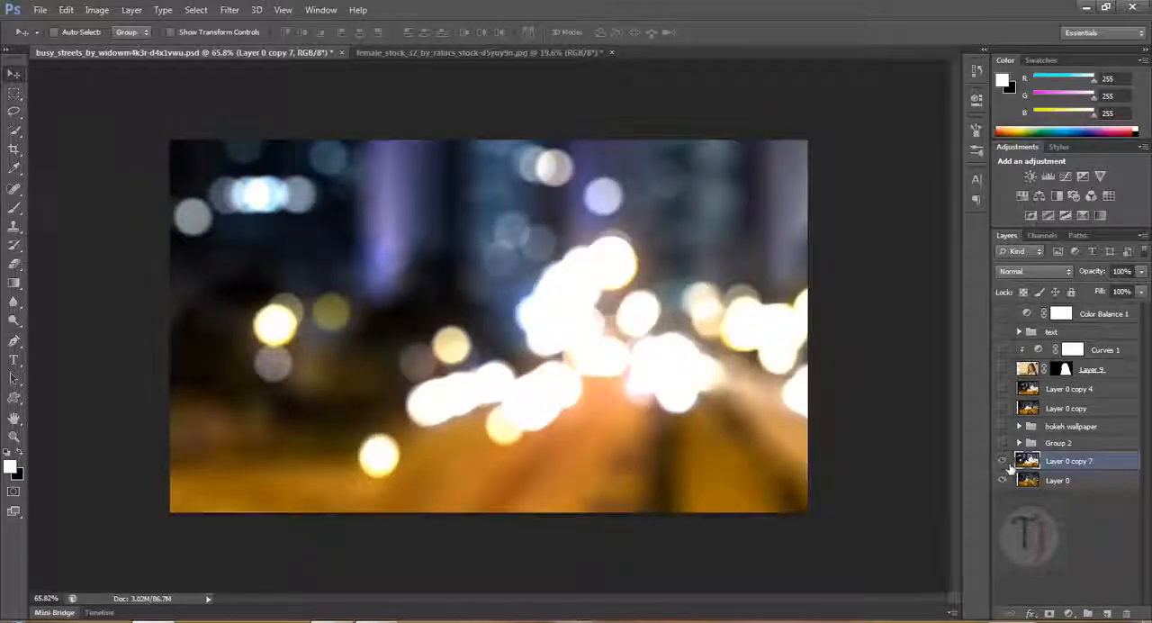
pyautogui.click(1005, 460)
pyautogui.click(1004, 443)
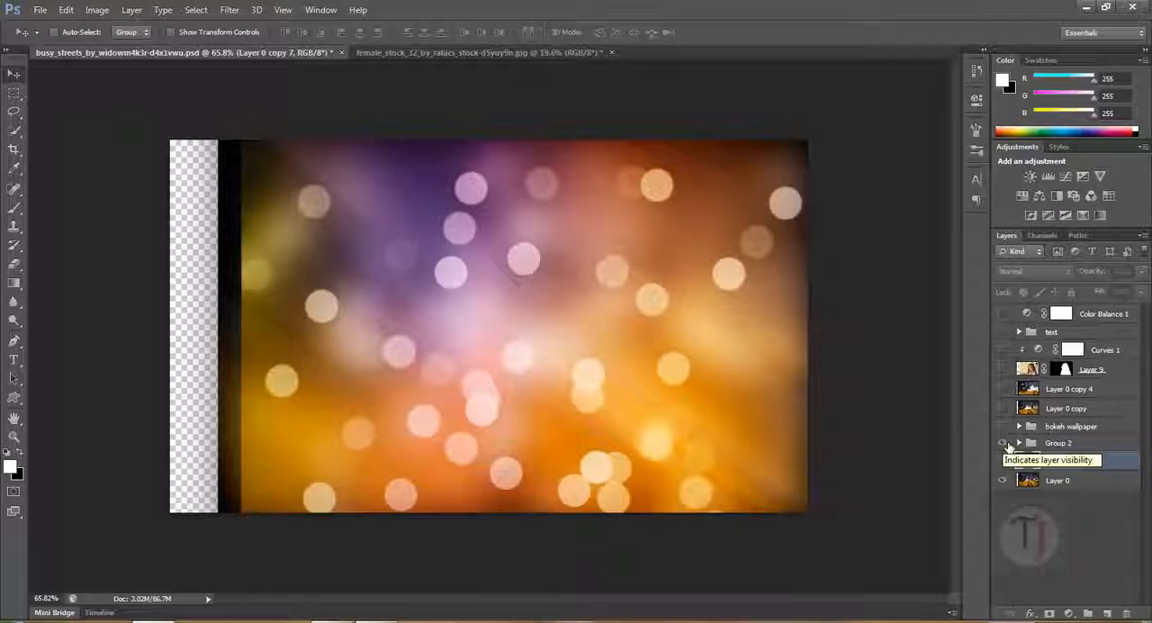
# - Crop the canvas on both sides to remove the transparent strip and dark edge beside the bokeh wallpaper
pyautogui.click(14, 149)
pyautogui.moveTo(167, 324); pyautogui.dragTo(217, 337)
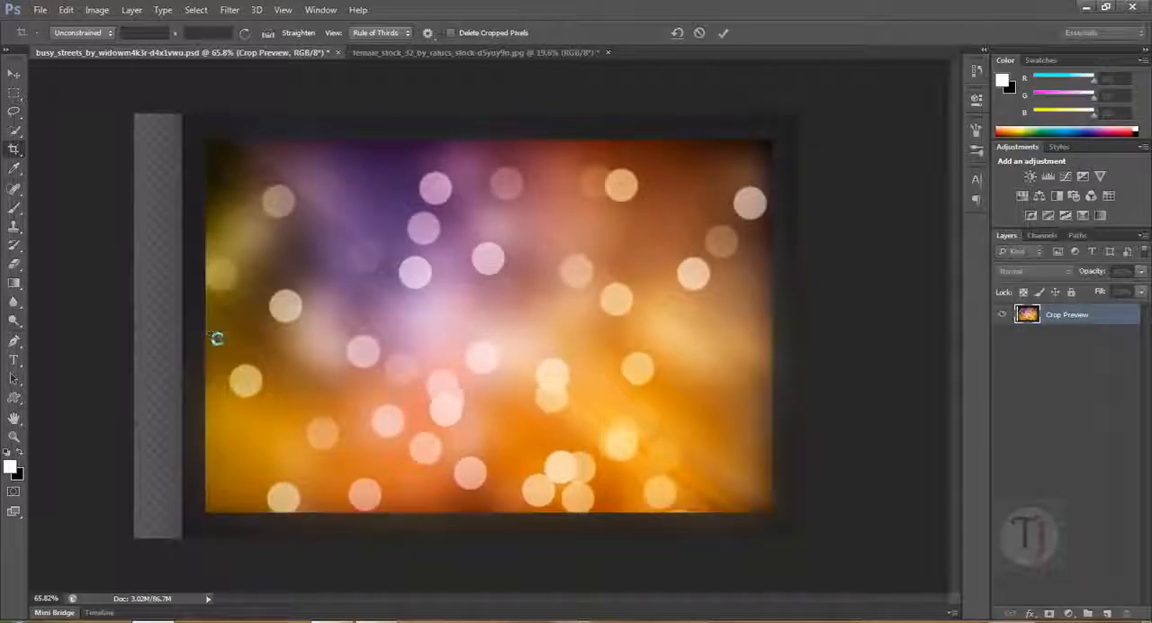
pyautogui.press('Return')
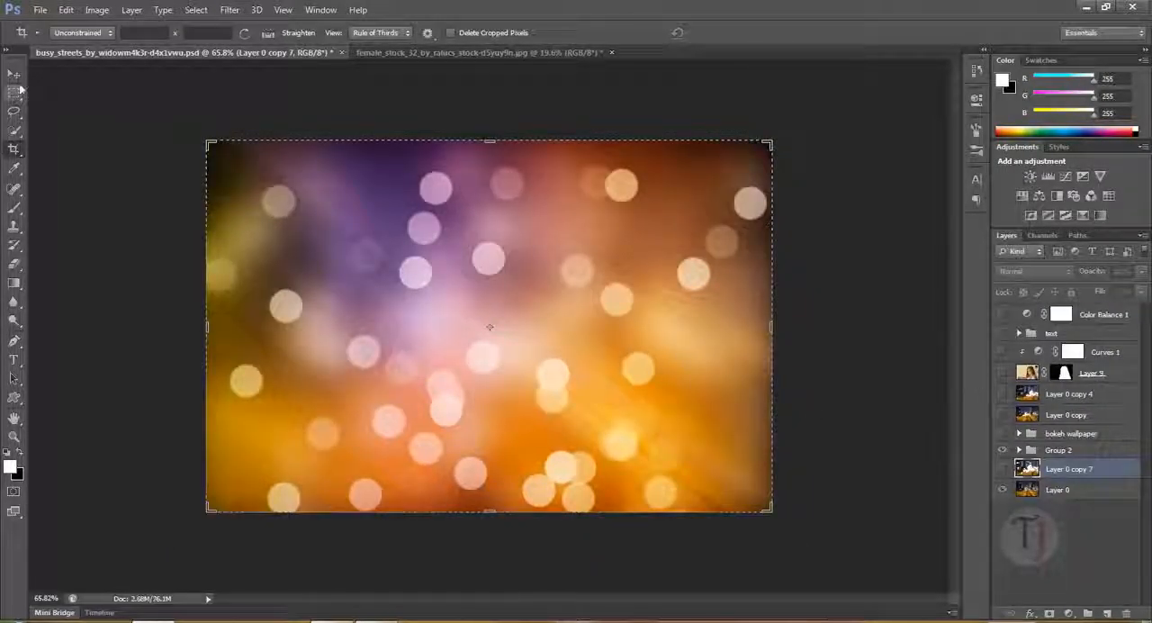
pyautogui.click(14, 73)
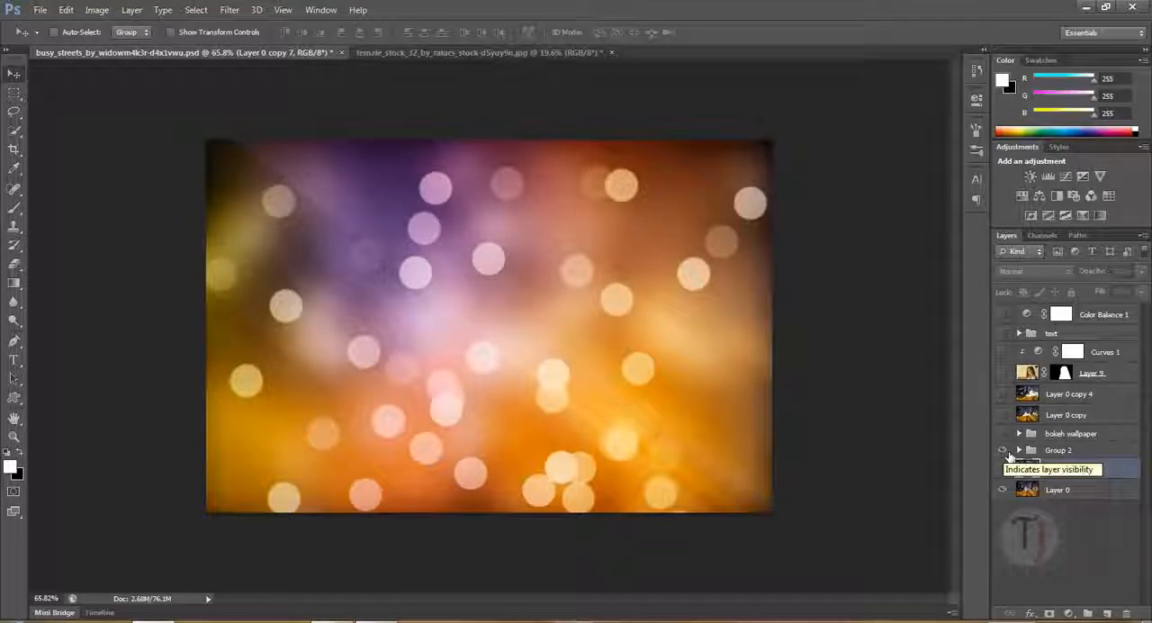
# - Hide Group 2 and examine the bokeh backgrounds of Layer 0 copy 7 and Layer 0 copy in turn
pyautogui.click(1003, 450)
pyautogui.click(1002, 469)
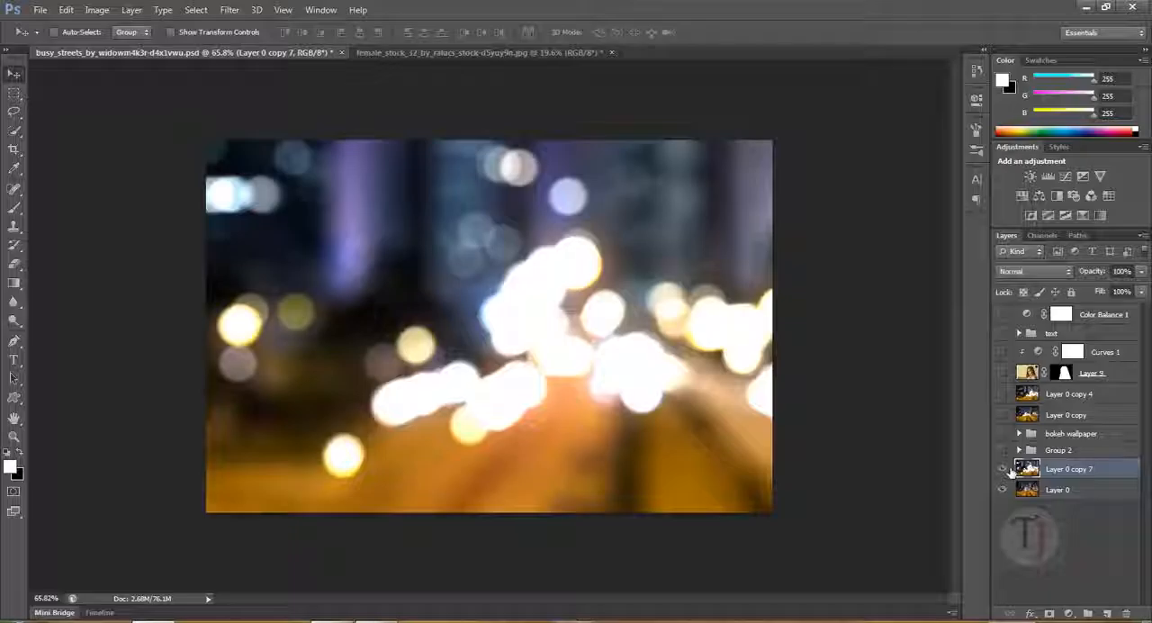
pyautogui.click(1003, 468)
pyautogui.click(1002, 415)
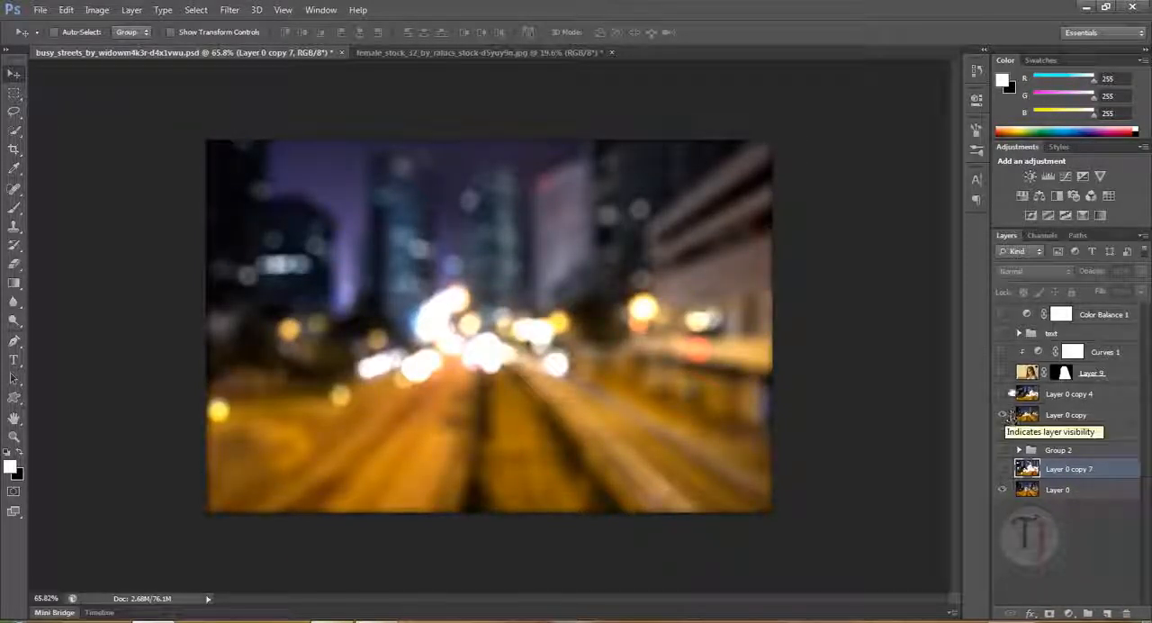
# - Show the portrait, Curves 1, text and Color Balance 1 again, with Layer 0 copy 7 replacing Layer 0 copy as background
pyautogui.moveTo(1005, 373); pyautogui.dragTo(1007, 315)
pyautogui.click(1006, 450)
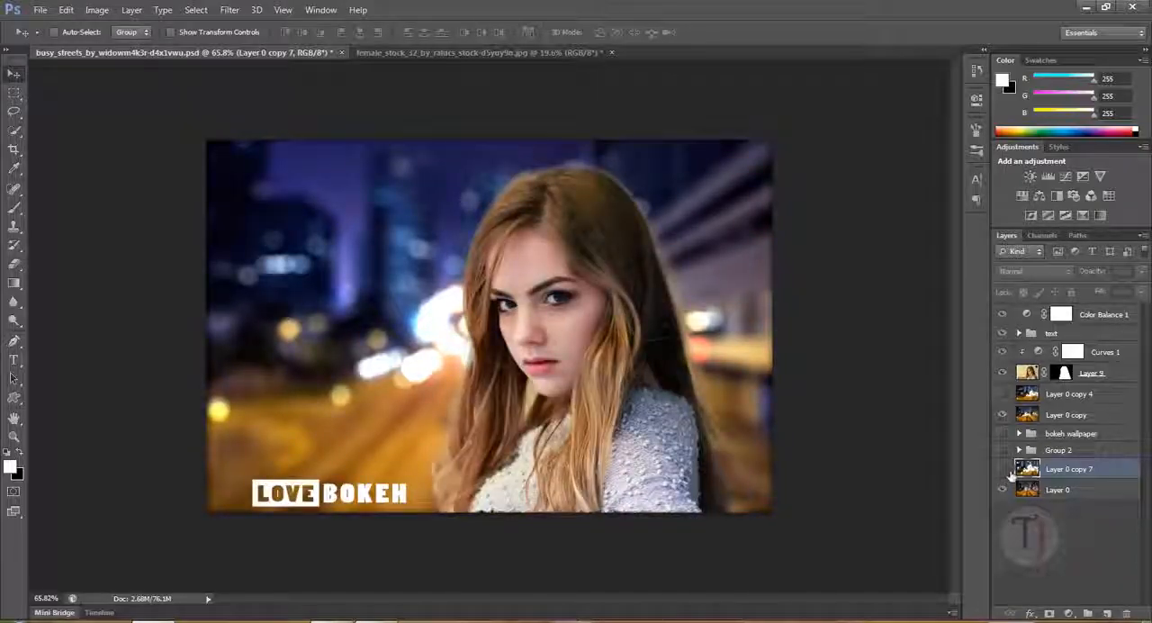
pyautogui.click(1002, 469)
pyautogui.click(1003, 415)
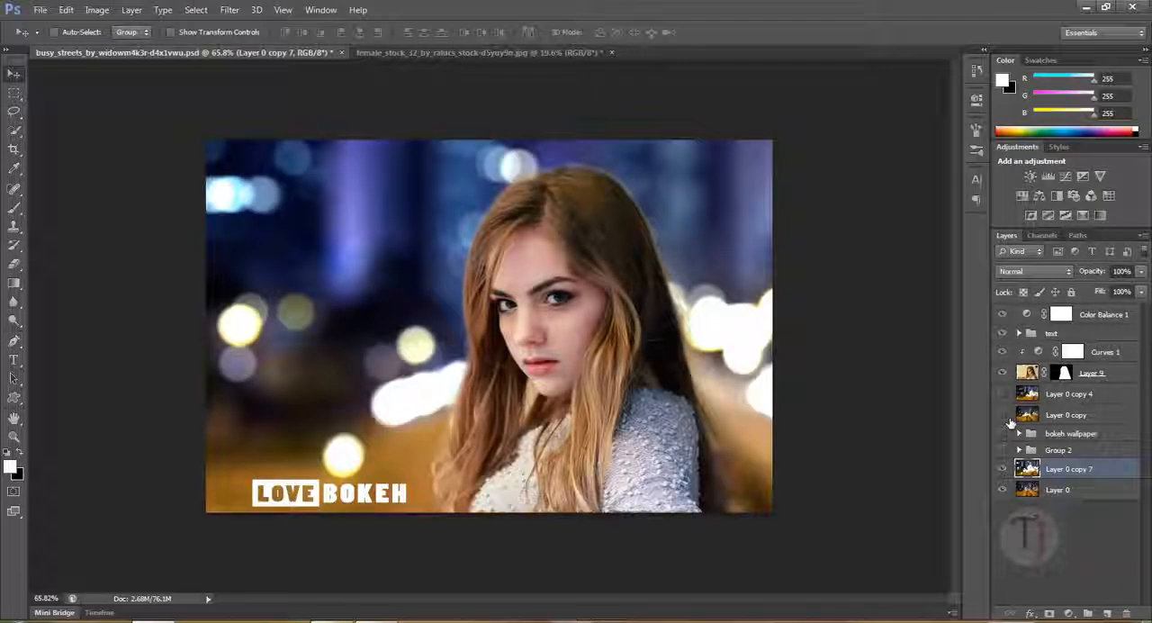